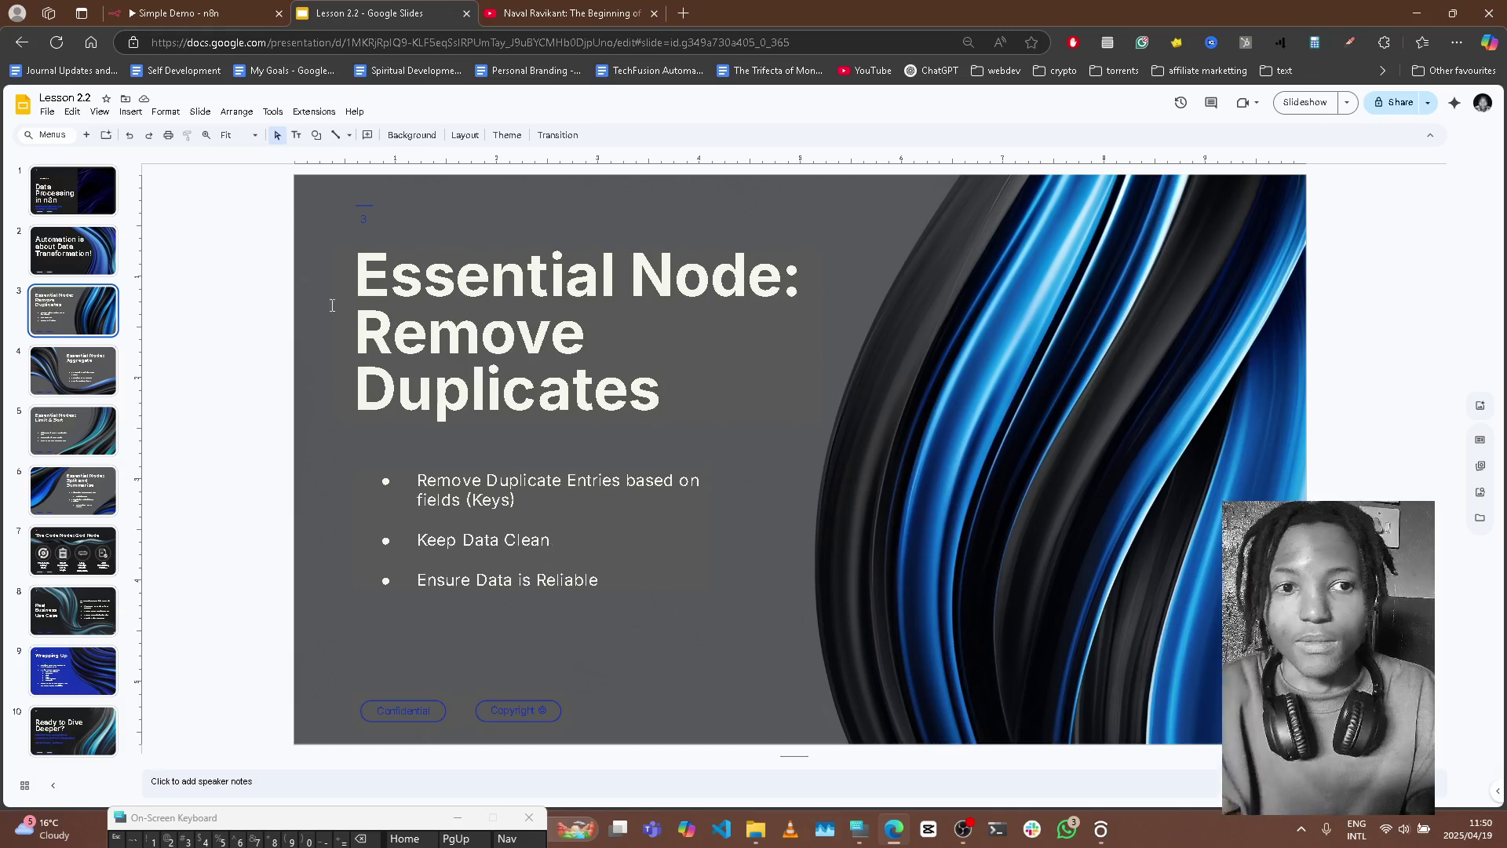
Step: Switch to the Simple Demo workflow in n8n and test the Code9 node that feeds Remove Duplicates, reviewing its JavaScript data
{"action": "left_click", "coordinate": [234, 10]}
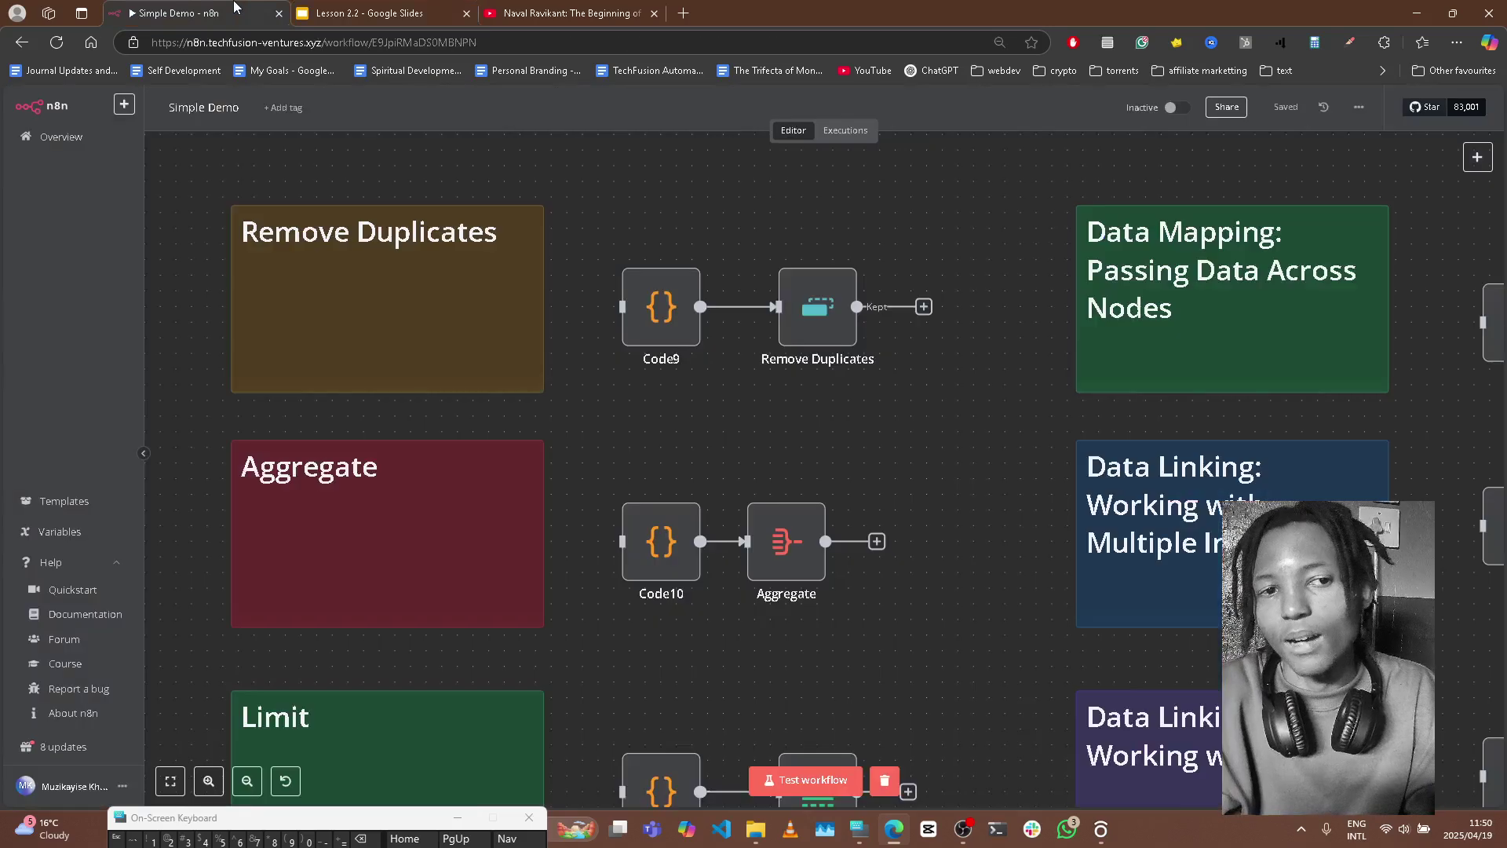
{"action": "mouse_move", "coordinate": [722, 325]}
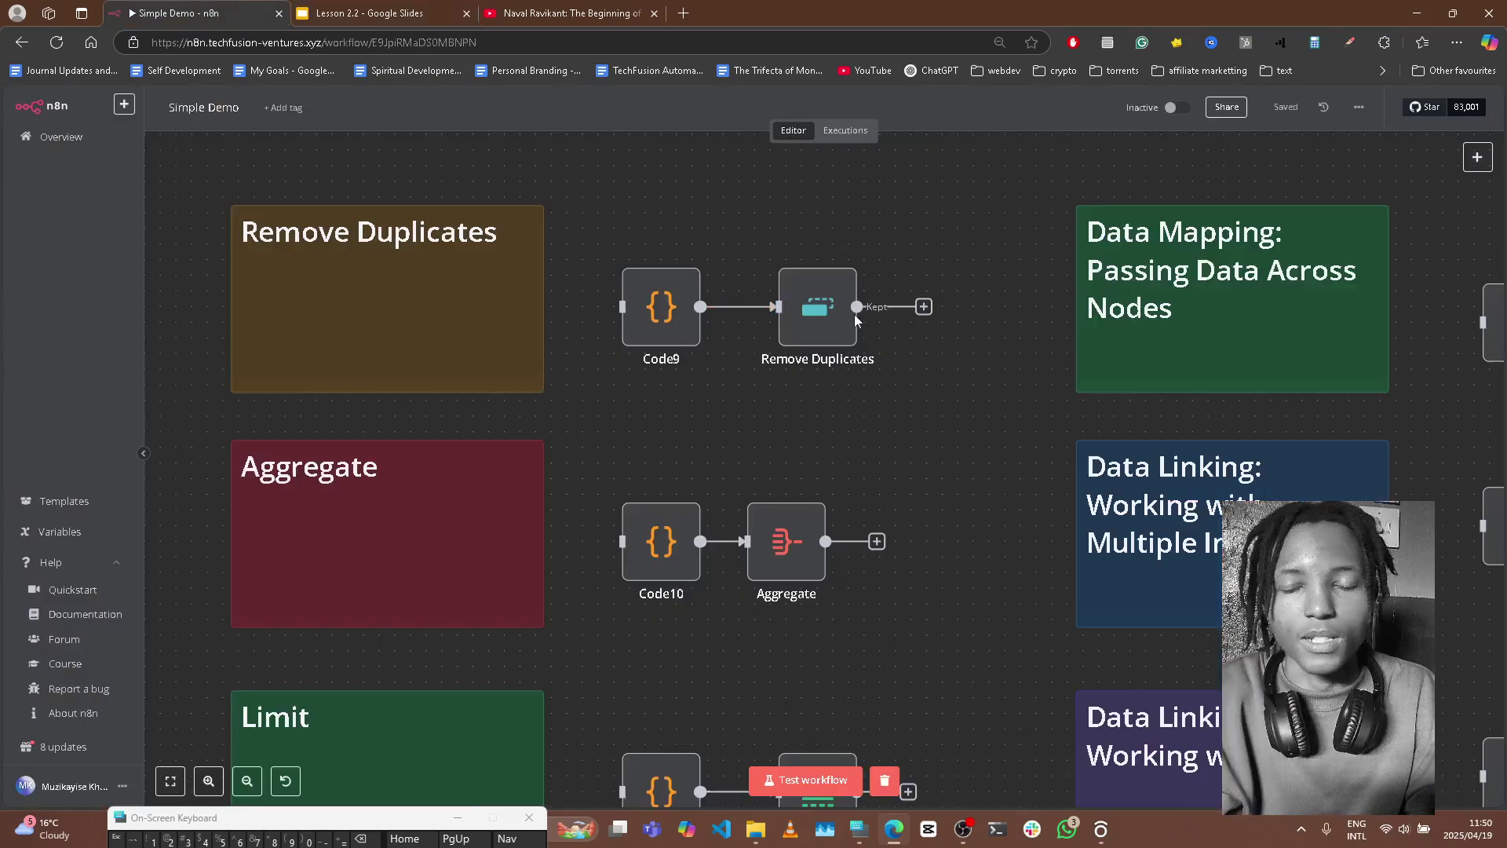
{"action": "mouse_move", "coordinate": [659, 298]}
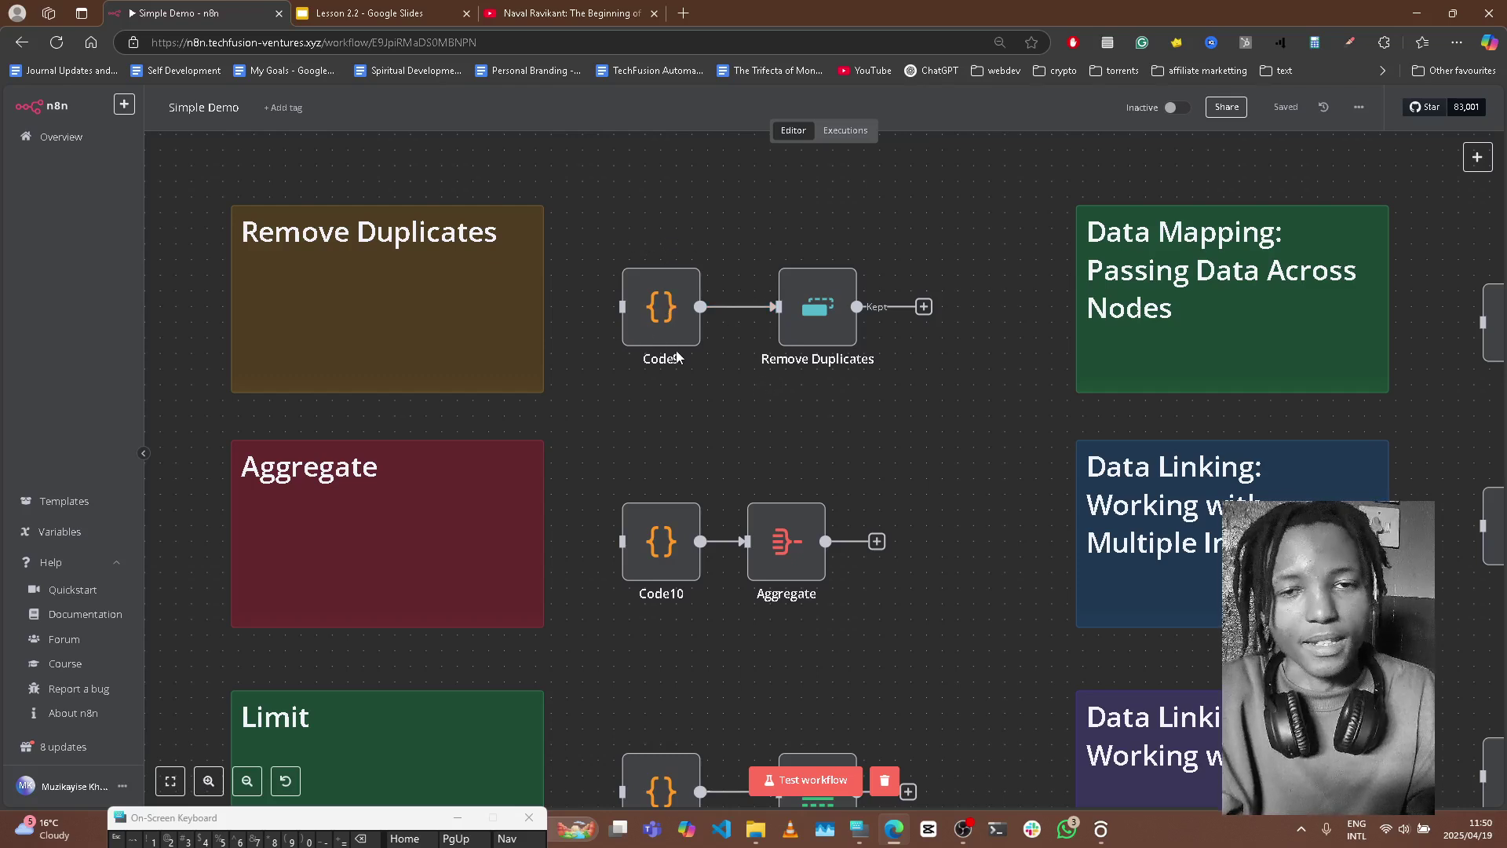
{"action": "left_click", "coordinate": [651, 314]}
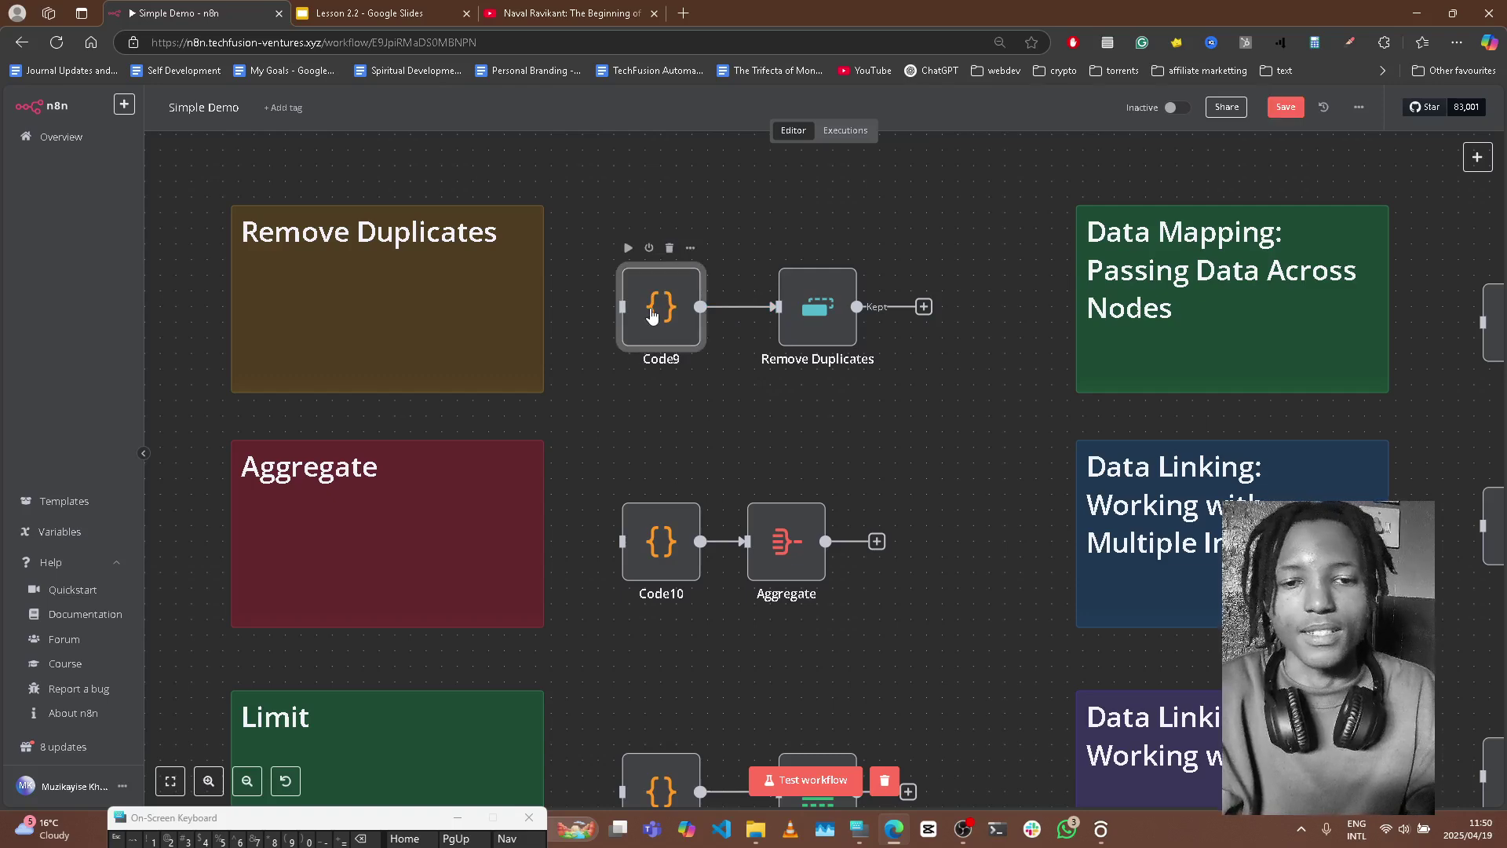
{"action": "double_click", "coordinate": [651, 312]}
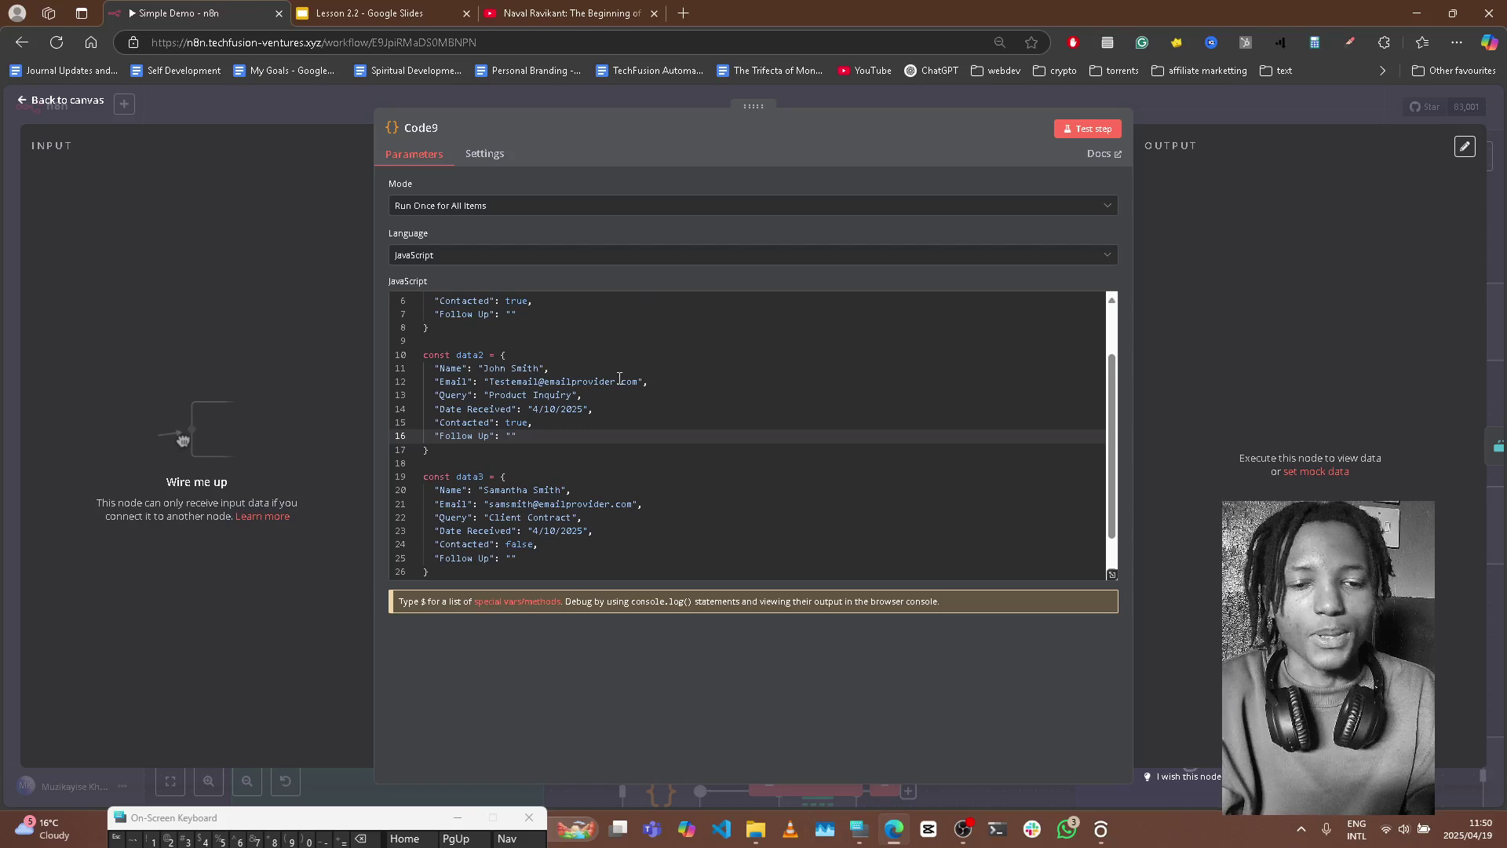
{"action": "scroll", "coordinate": [620, 378], "scroll_direction": "up", "scroll_amount": 2}
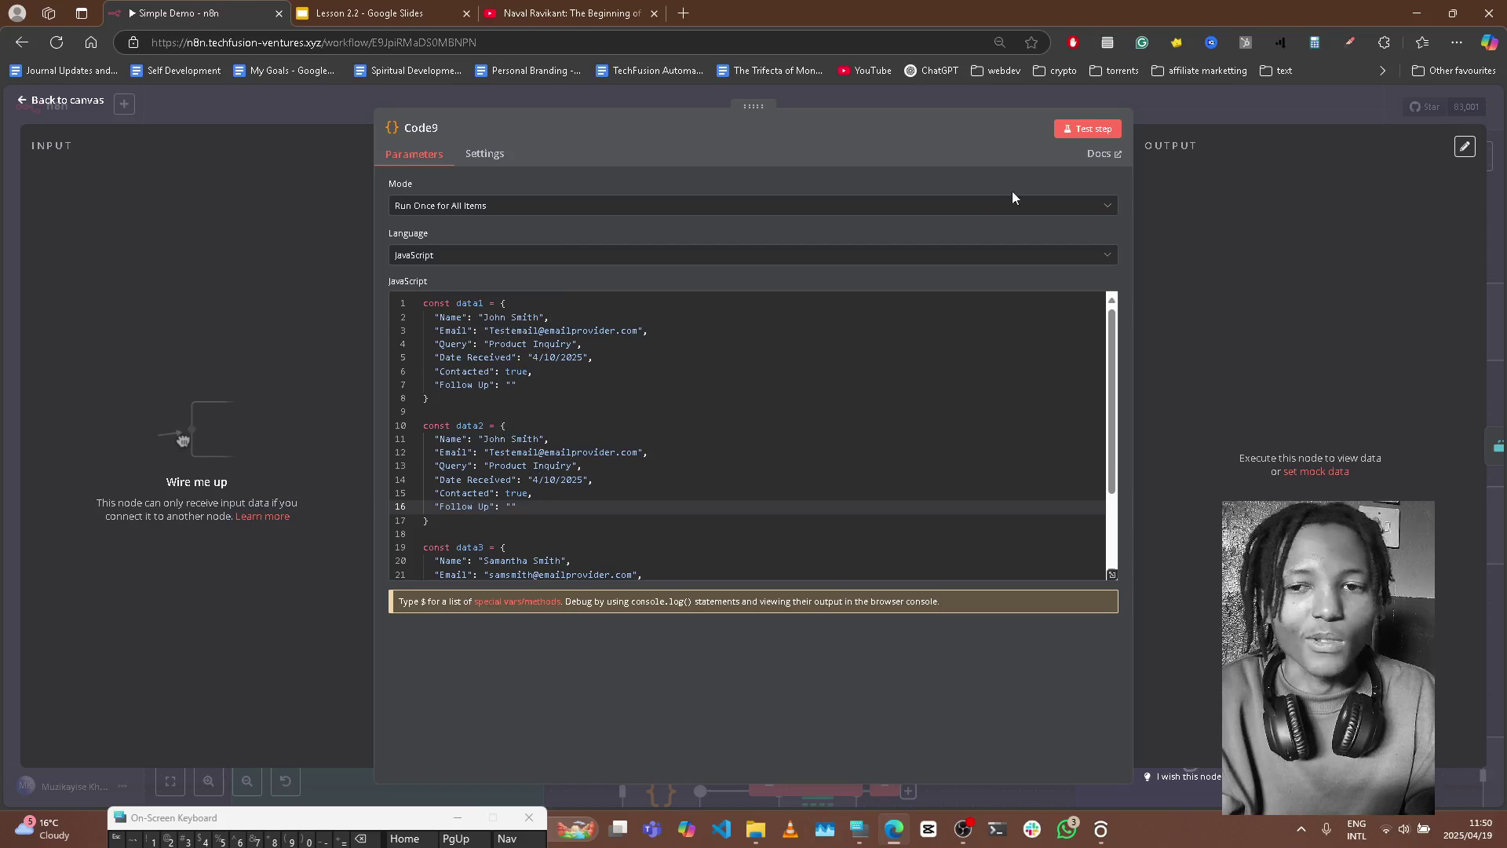
{"action": "left_click", "coordinate": [1087, 131]}
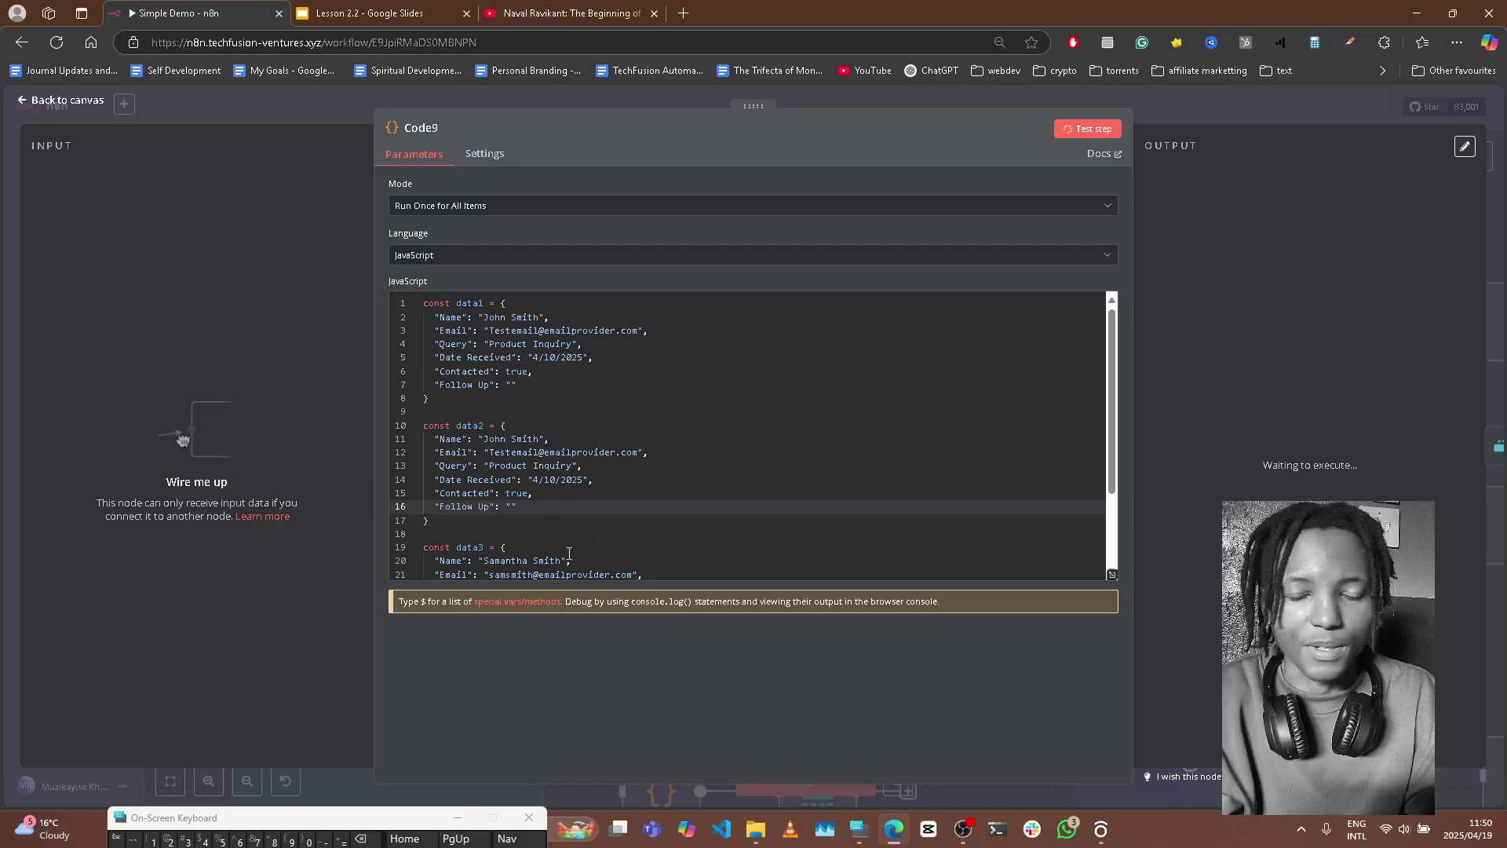
{"action": "scroll", "coordinate": [589, 471], "scroll_direction": "down", "scroll_amount": 2}
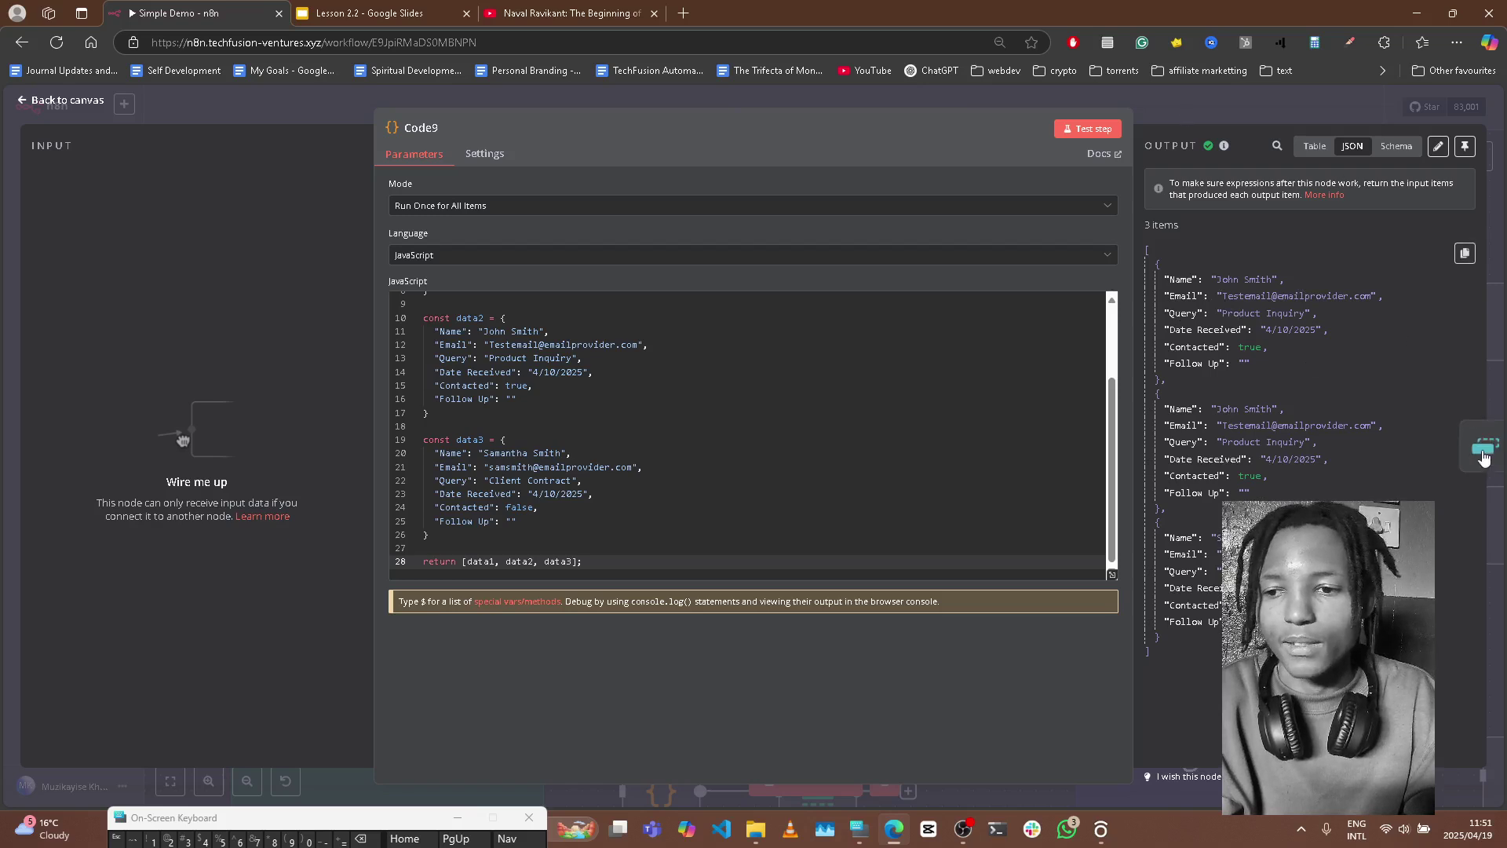
Step: Review the Remove Duplicates node's operation and comparison options, test it on all fields within the current input, and return to the canvas
{"action": "left_click", "coordinate": [1475, 449]}
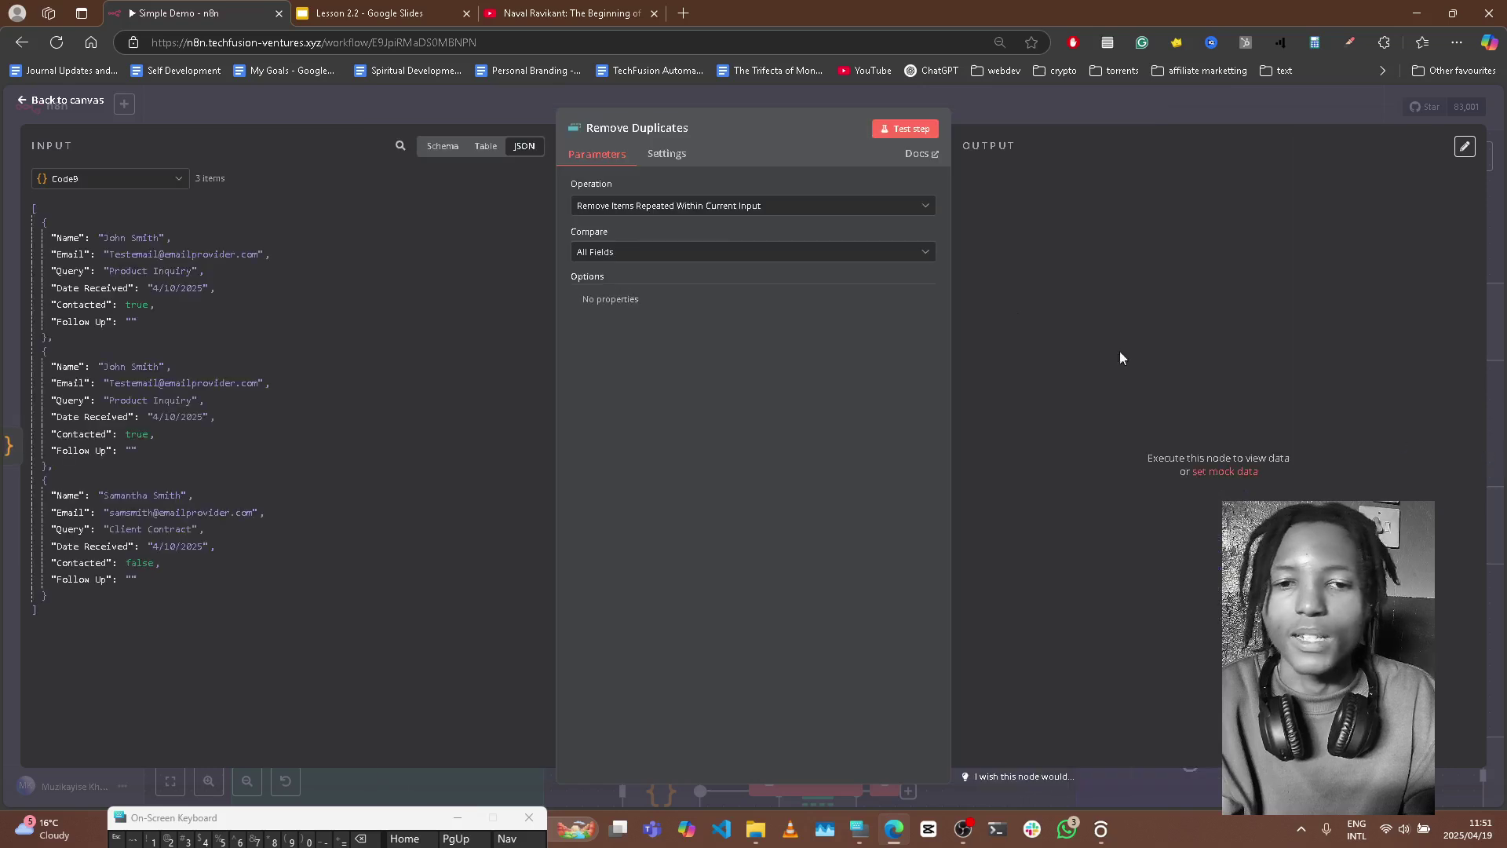
{"action": "left_click", "coordinate": [822, 208]}
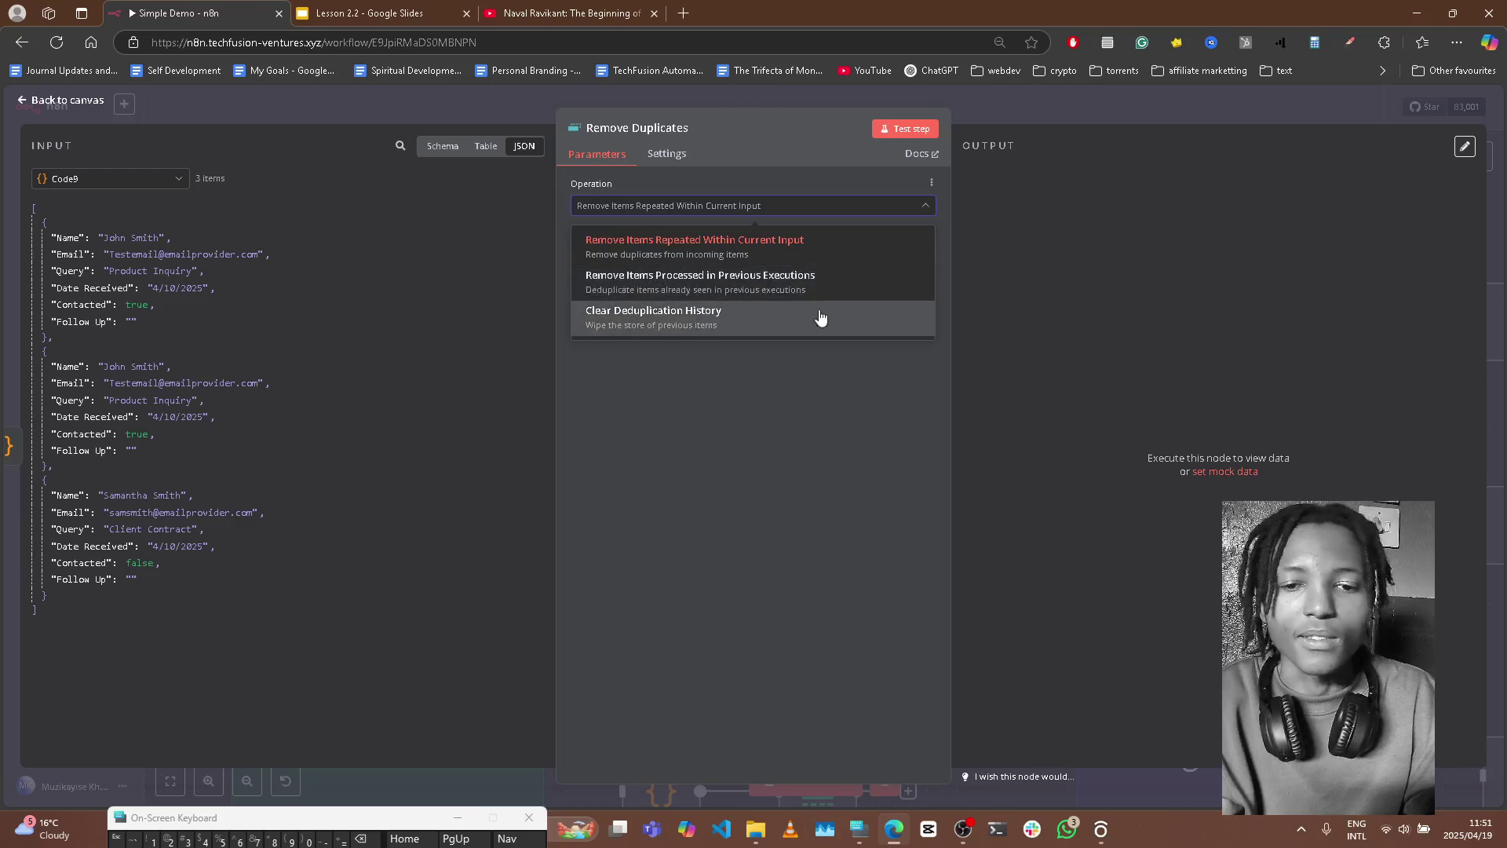
{"action": "left_click", "coordinate": [799, 448]}
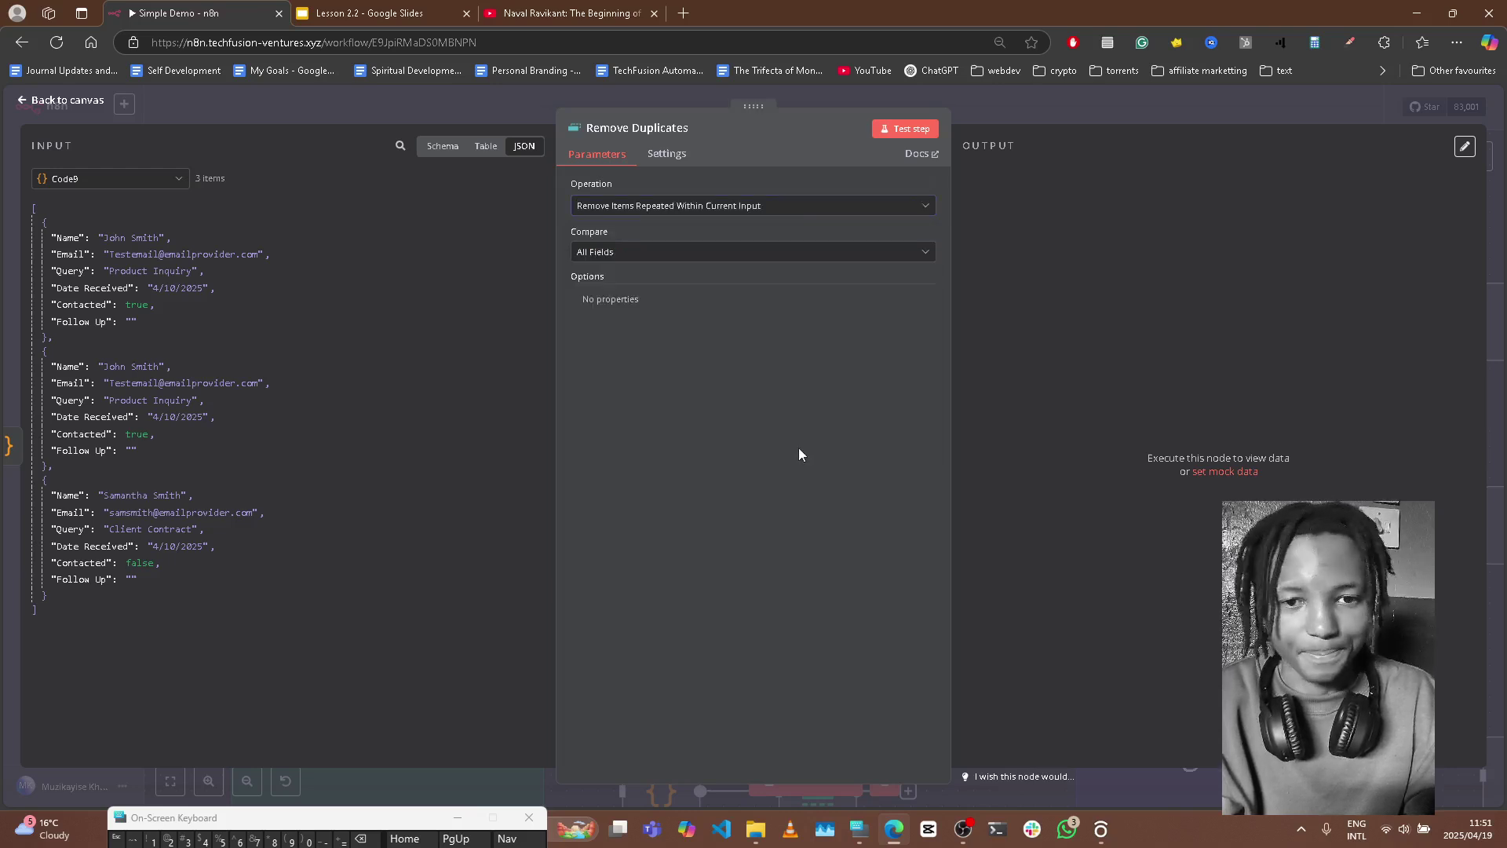
{"action": "left_click", "coordinate": [626, 253]}
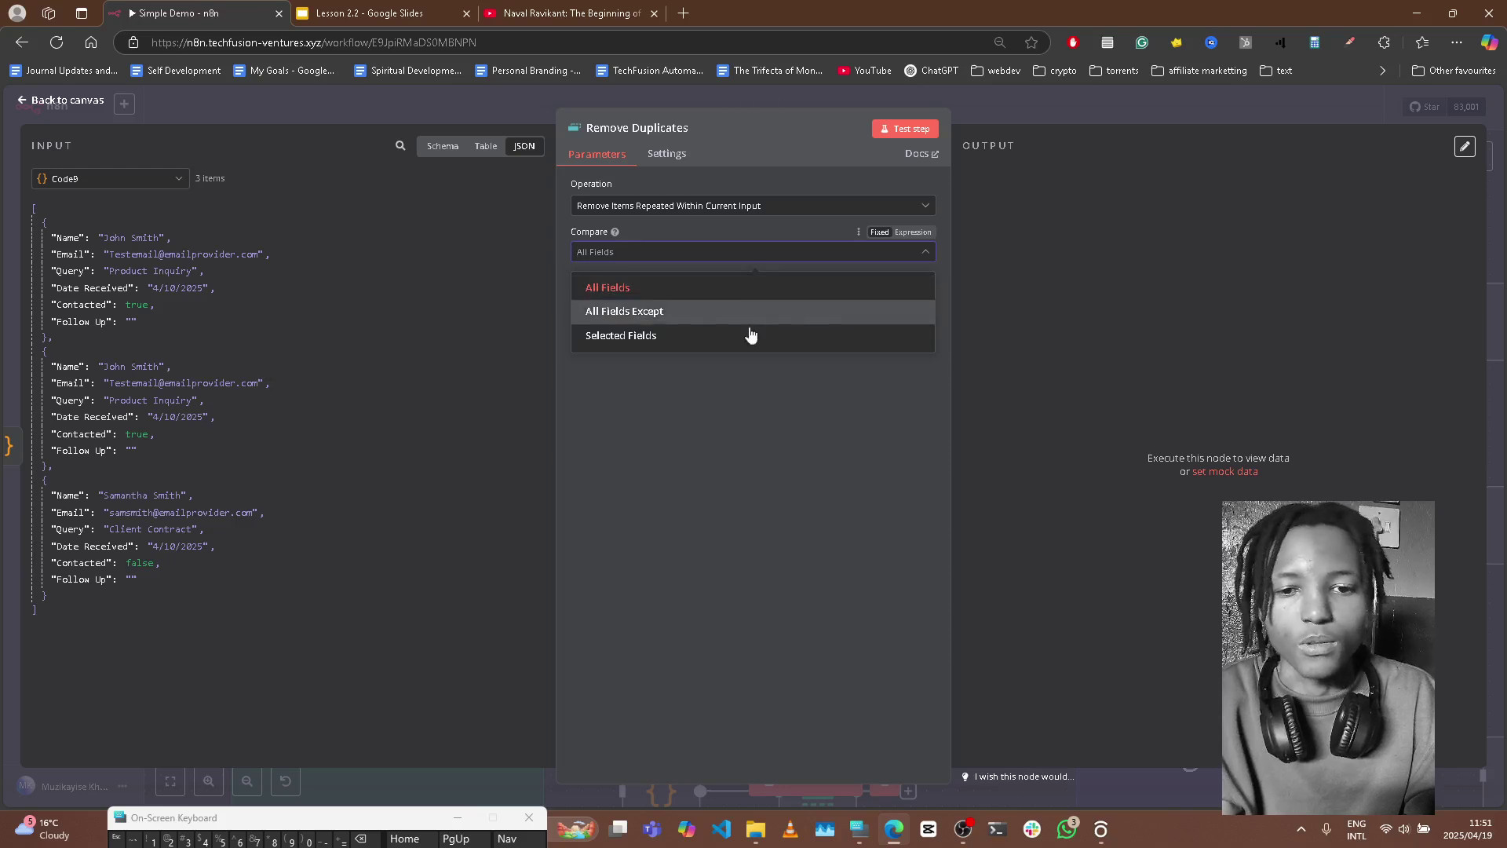
{"action": "left_click", "coordinate": [662, 434]}
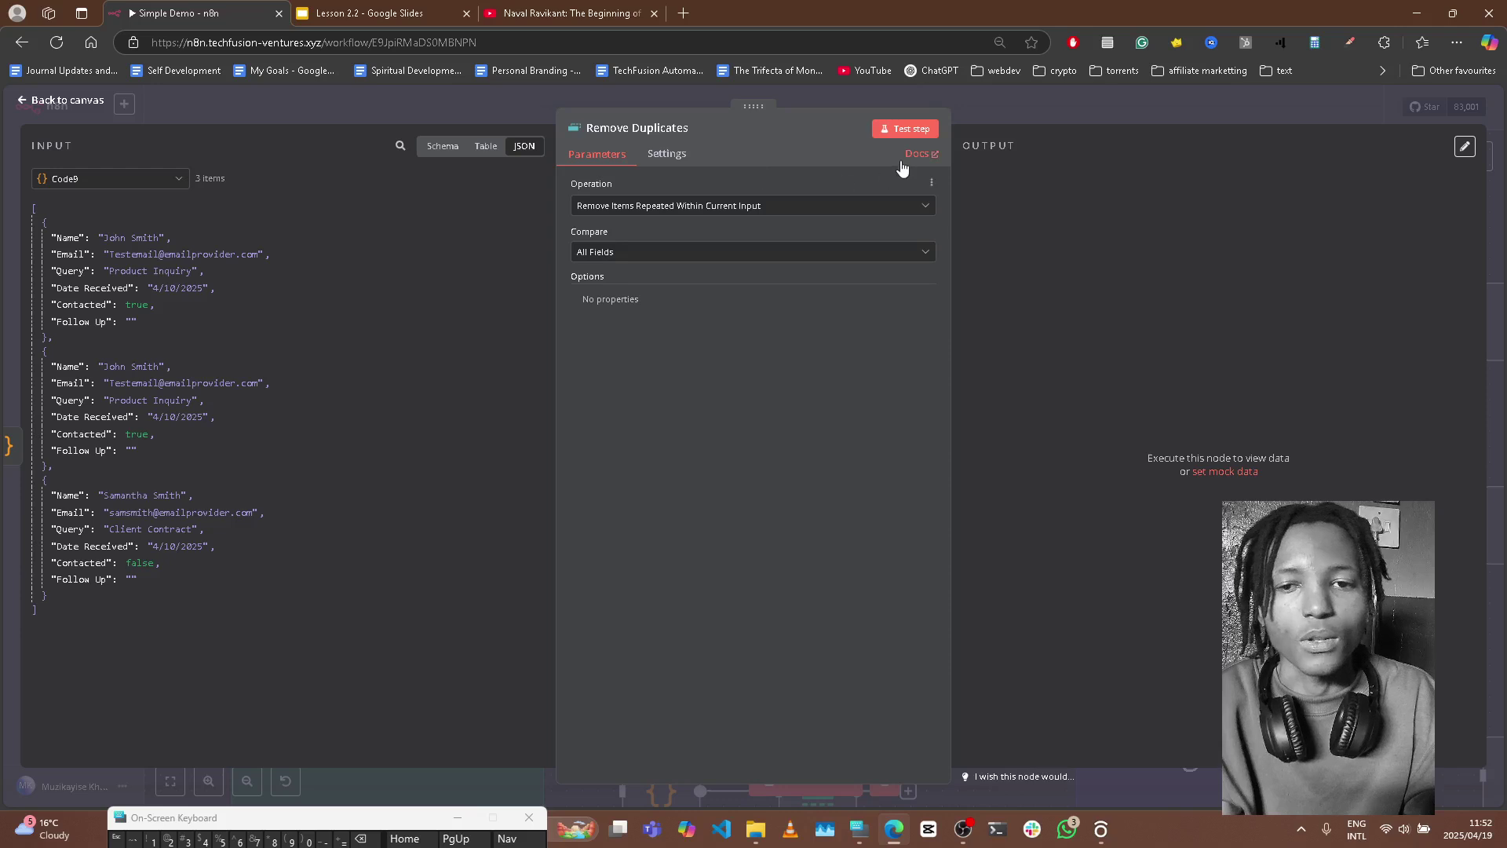
{"action": "left_click", "coordinate": [901, 134]}
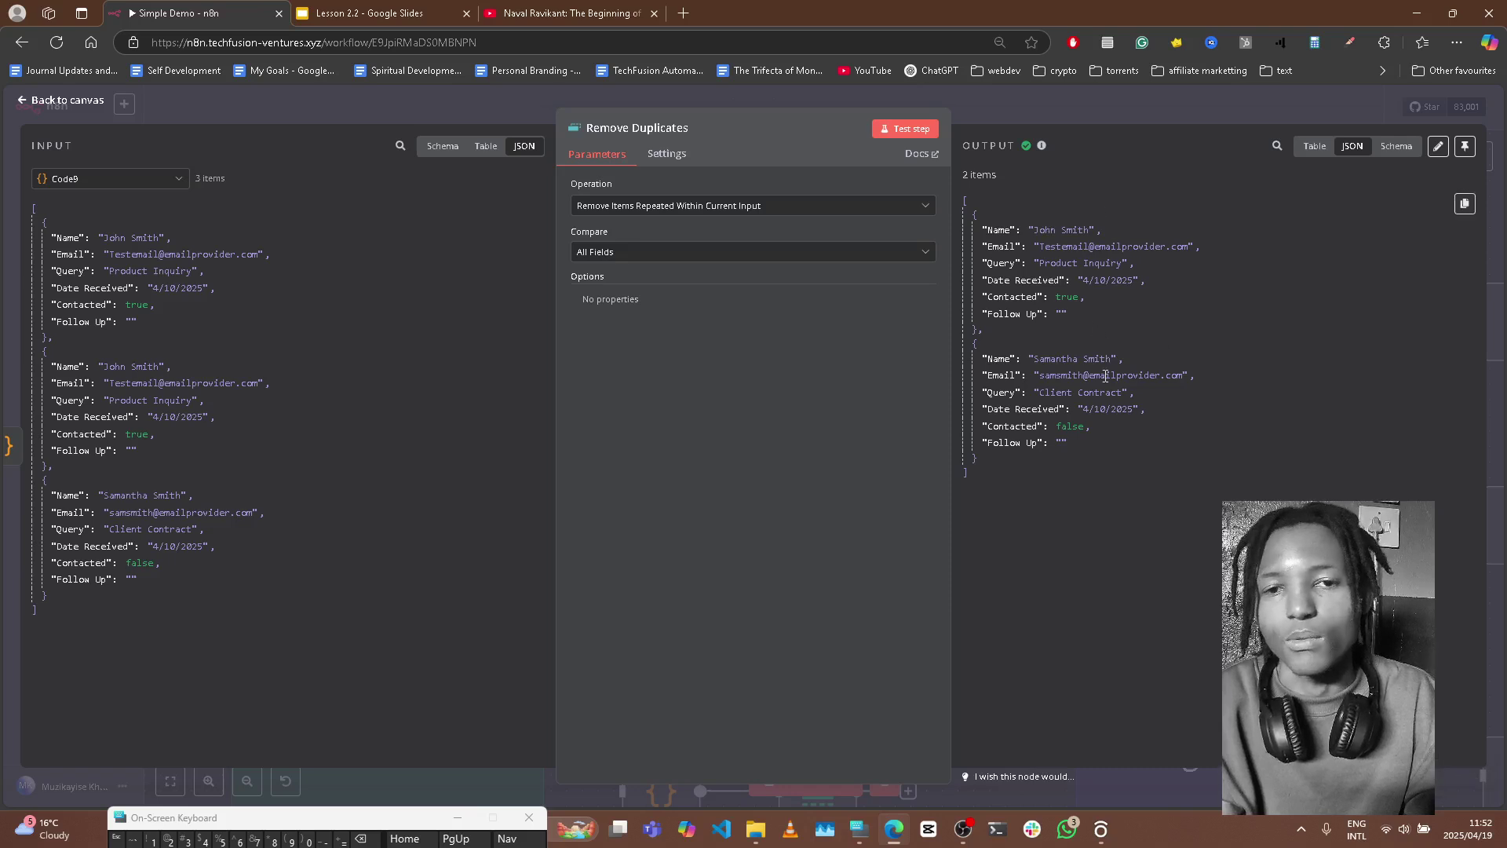
{"action": "left_click", "coordinate": [1003, 108]}
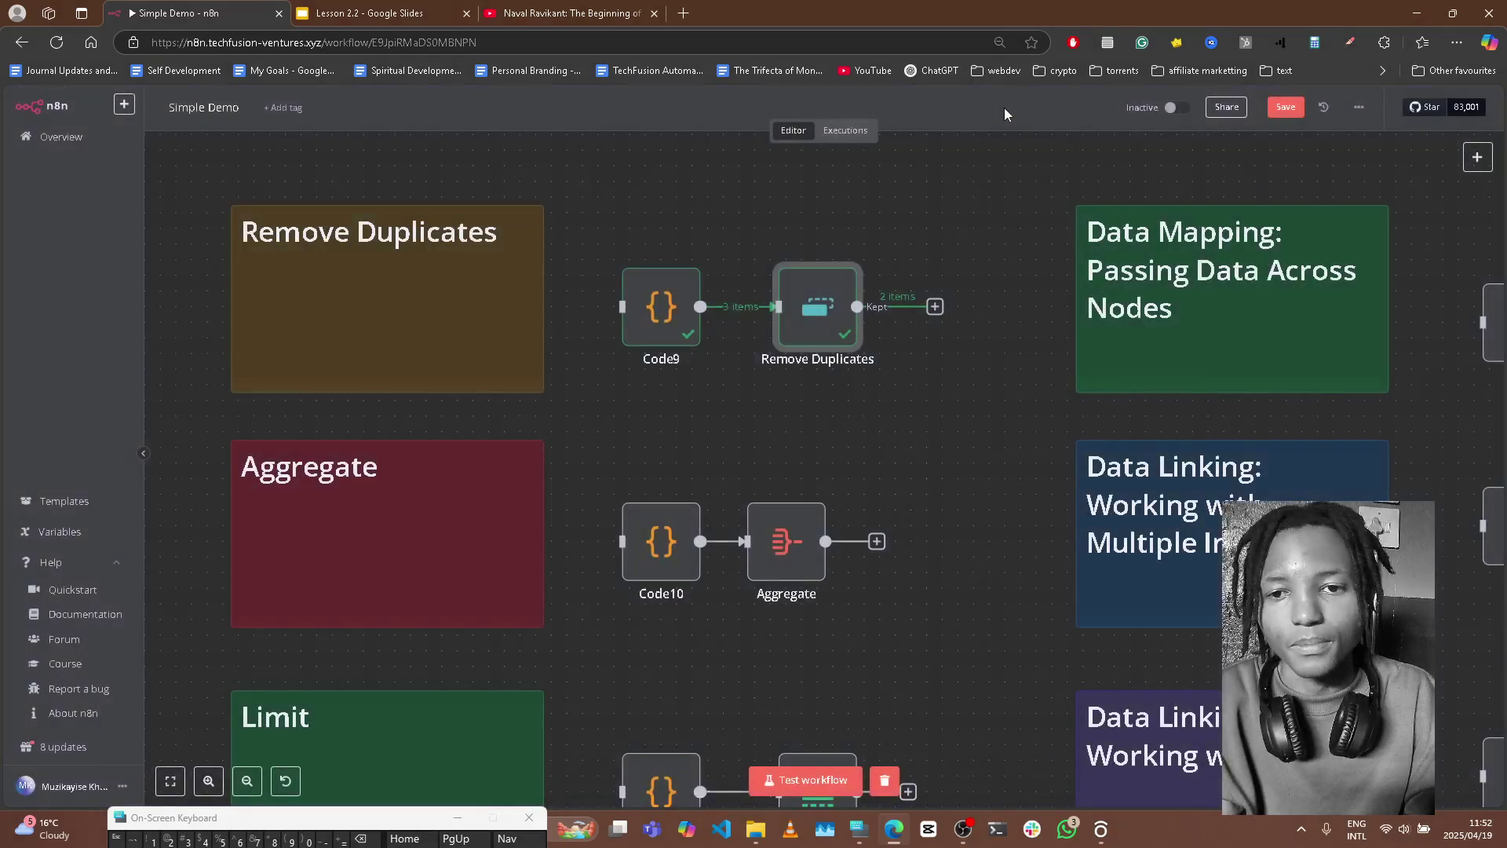
Step: Switch to the Lesson 2.2 presentation in Google Slides and show the Essential Node: Aggregate slide
{"action": "left_click", "coordinate": [403, 9]}
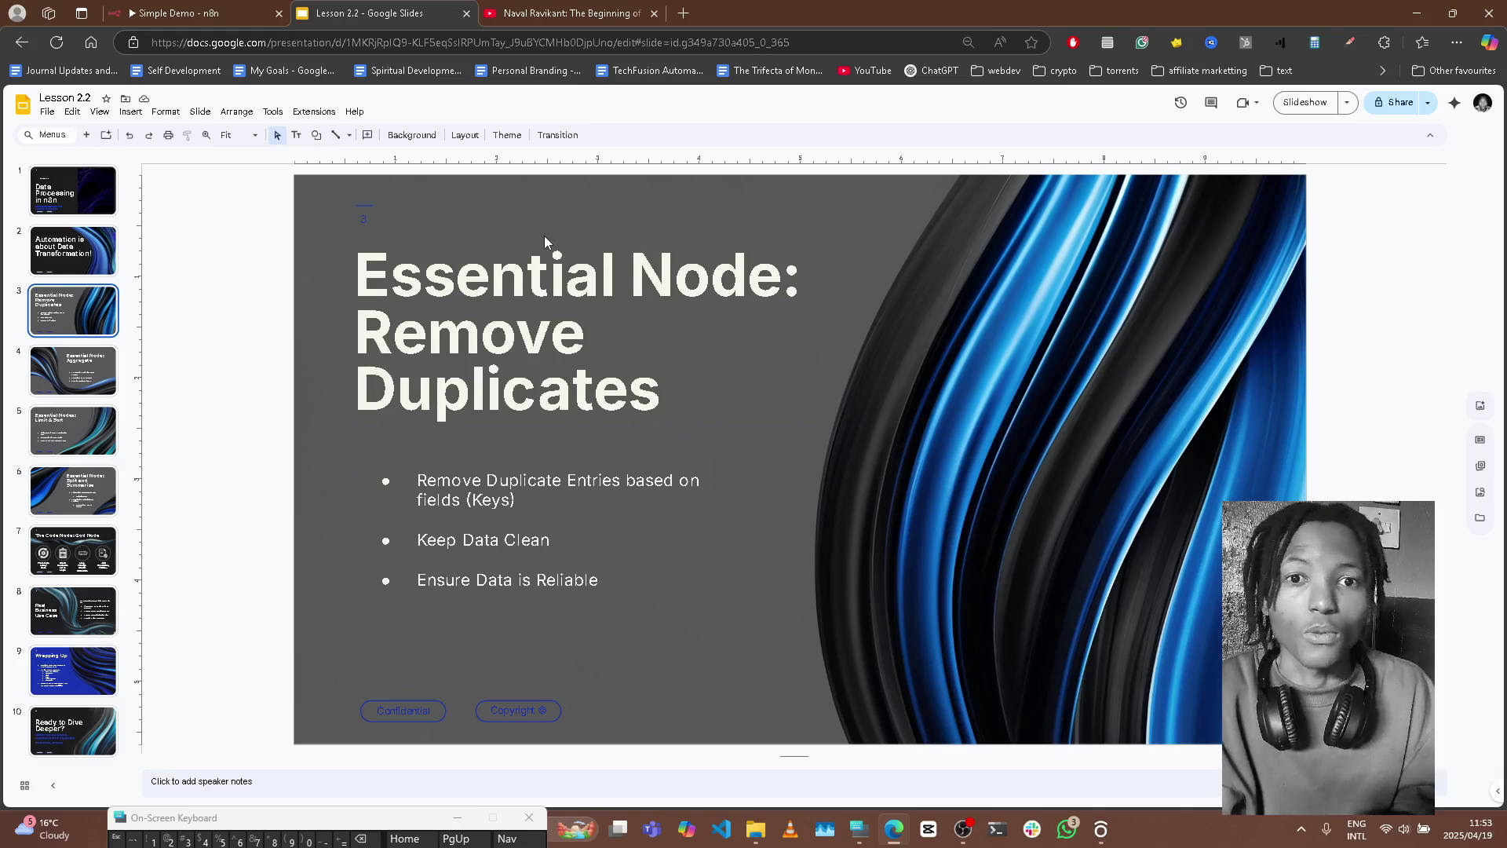
{"action": "left_click", "coordinate": [96, 378]}
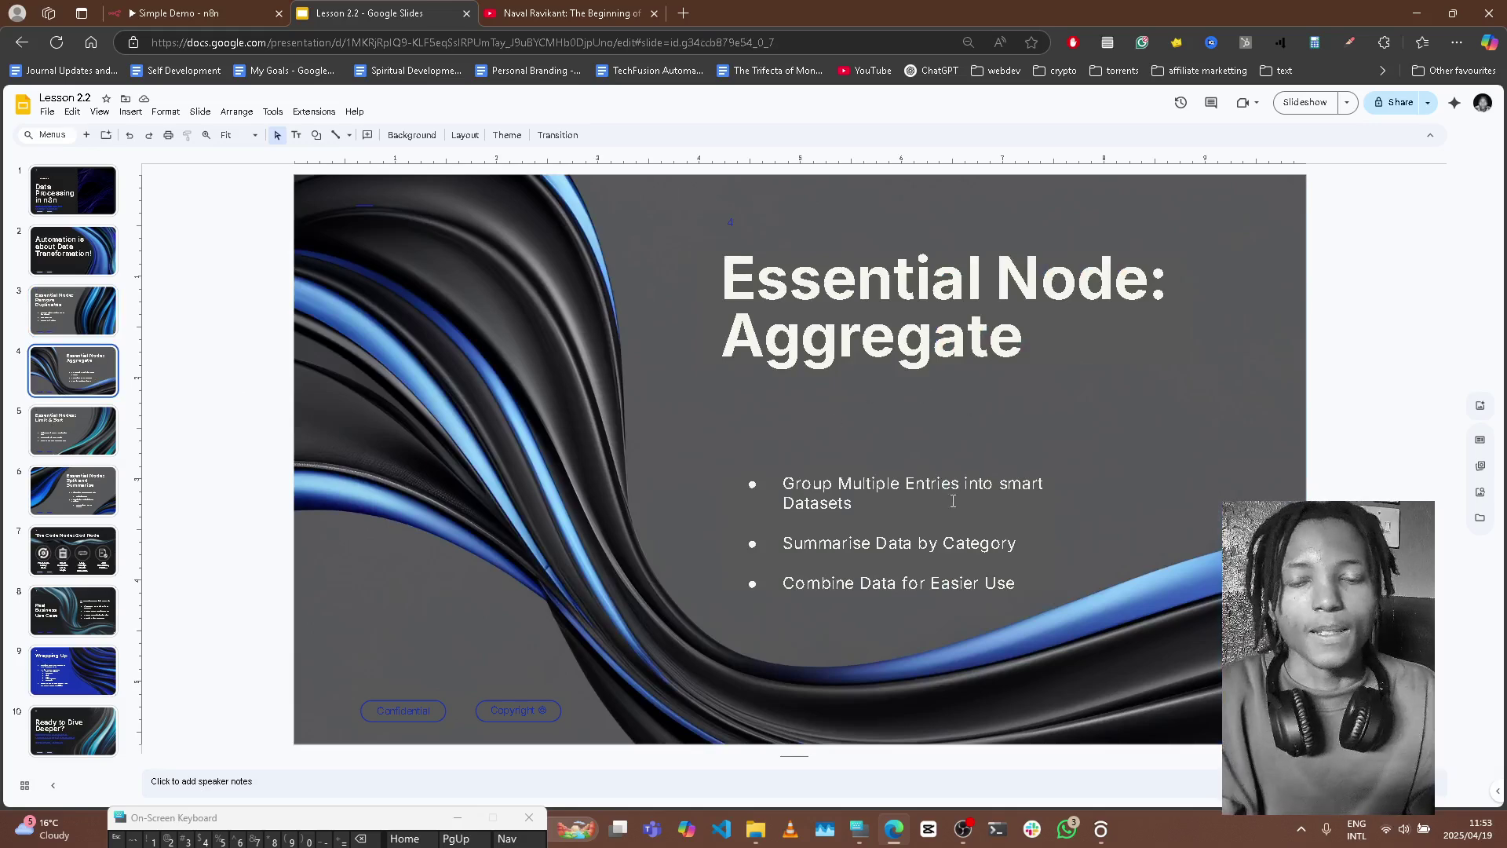
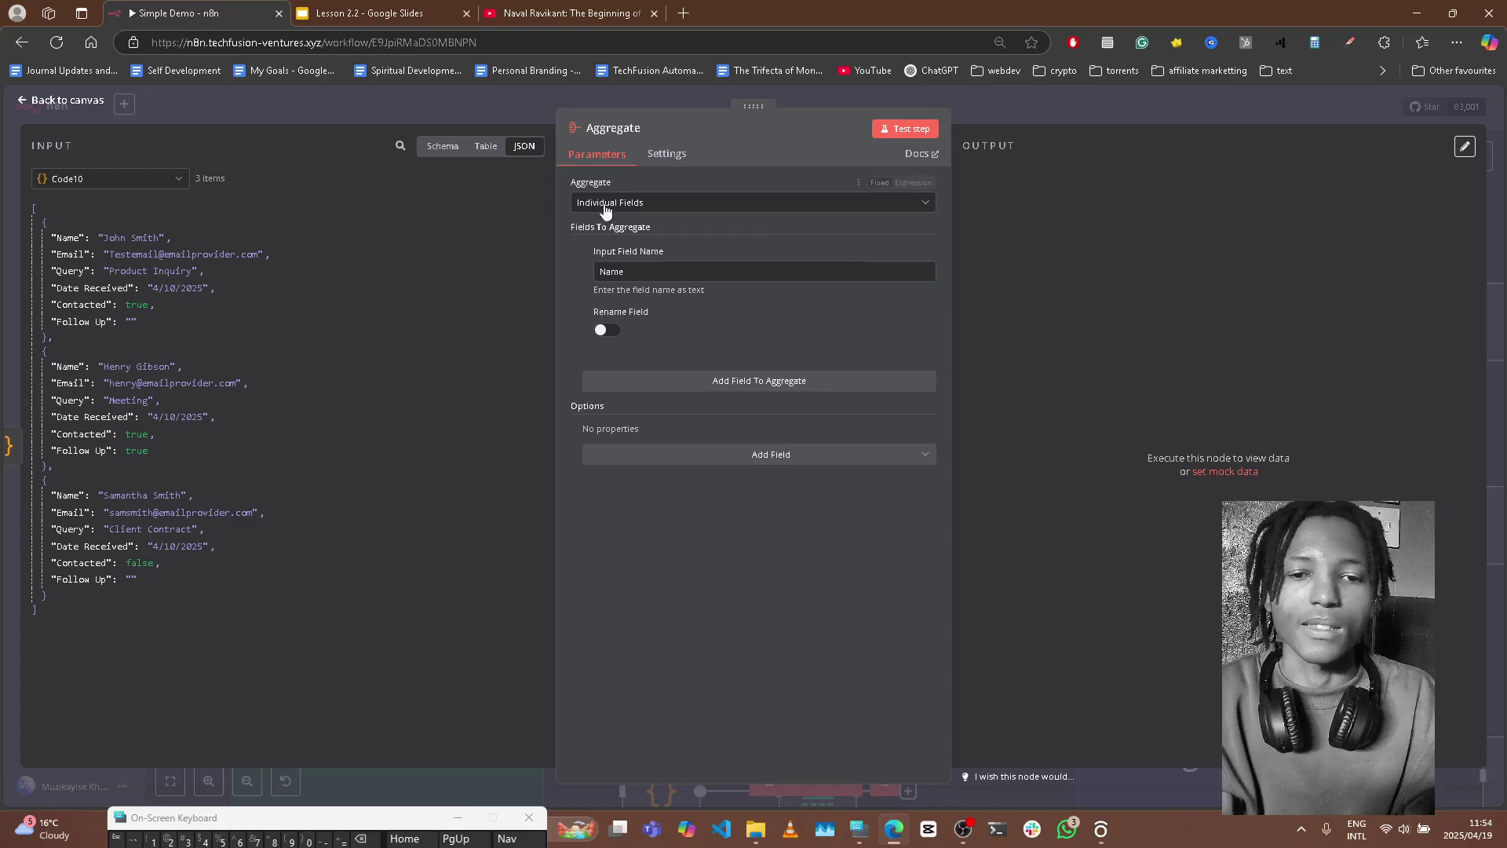
Step: Set the Aggregate node to All Item Data (Into a Single List) and test it
{"action": "left_click", "coordinate": [620, 205]}
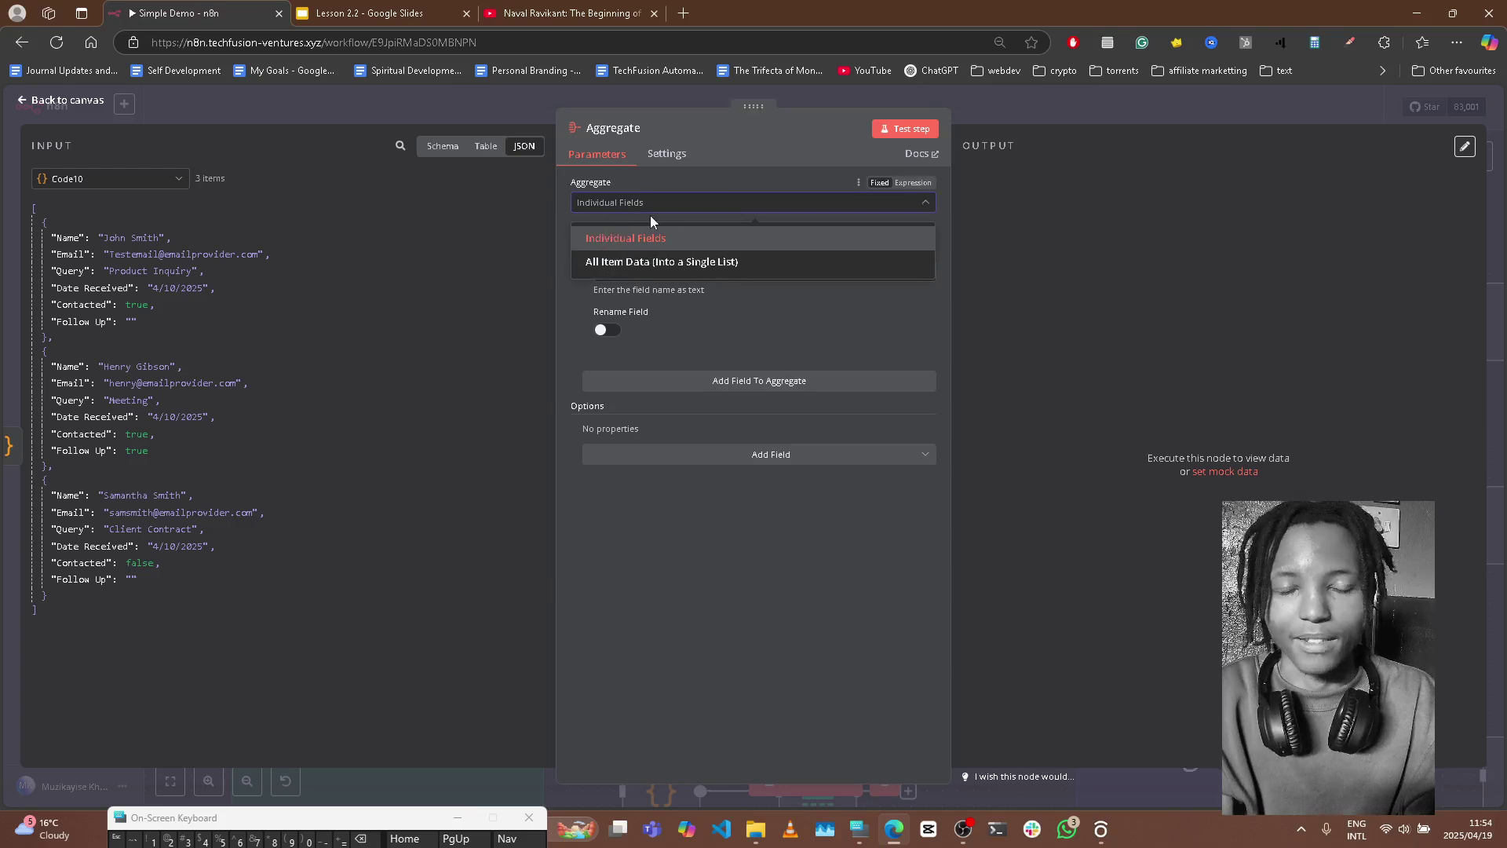
{"action": "left_click", "coordinate": [620, 267]}
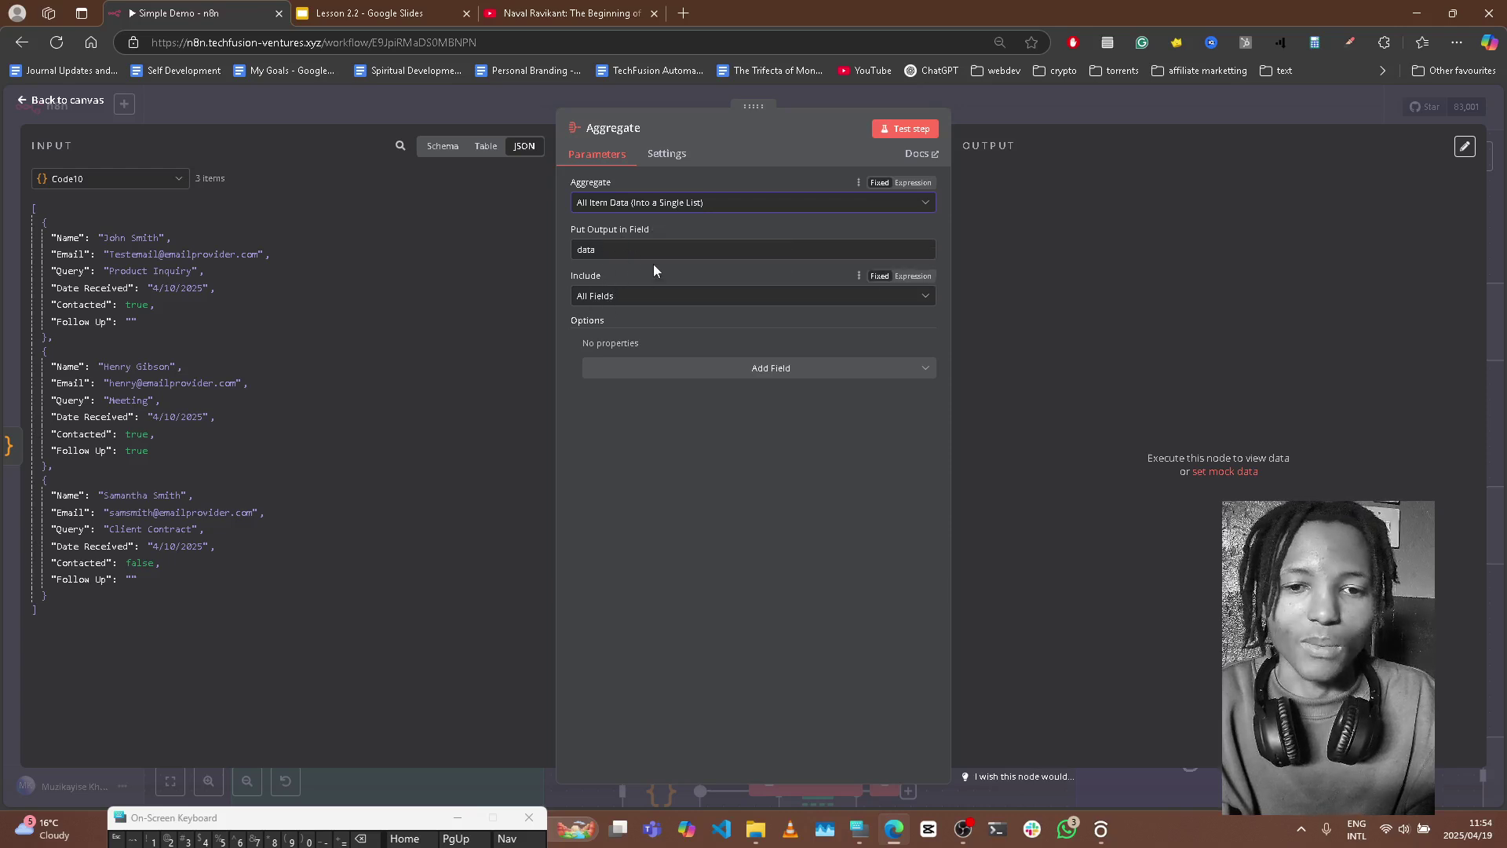
{"action": "left_click", "coordinate": [891, 132]}
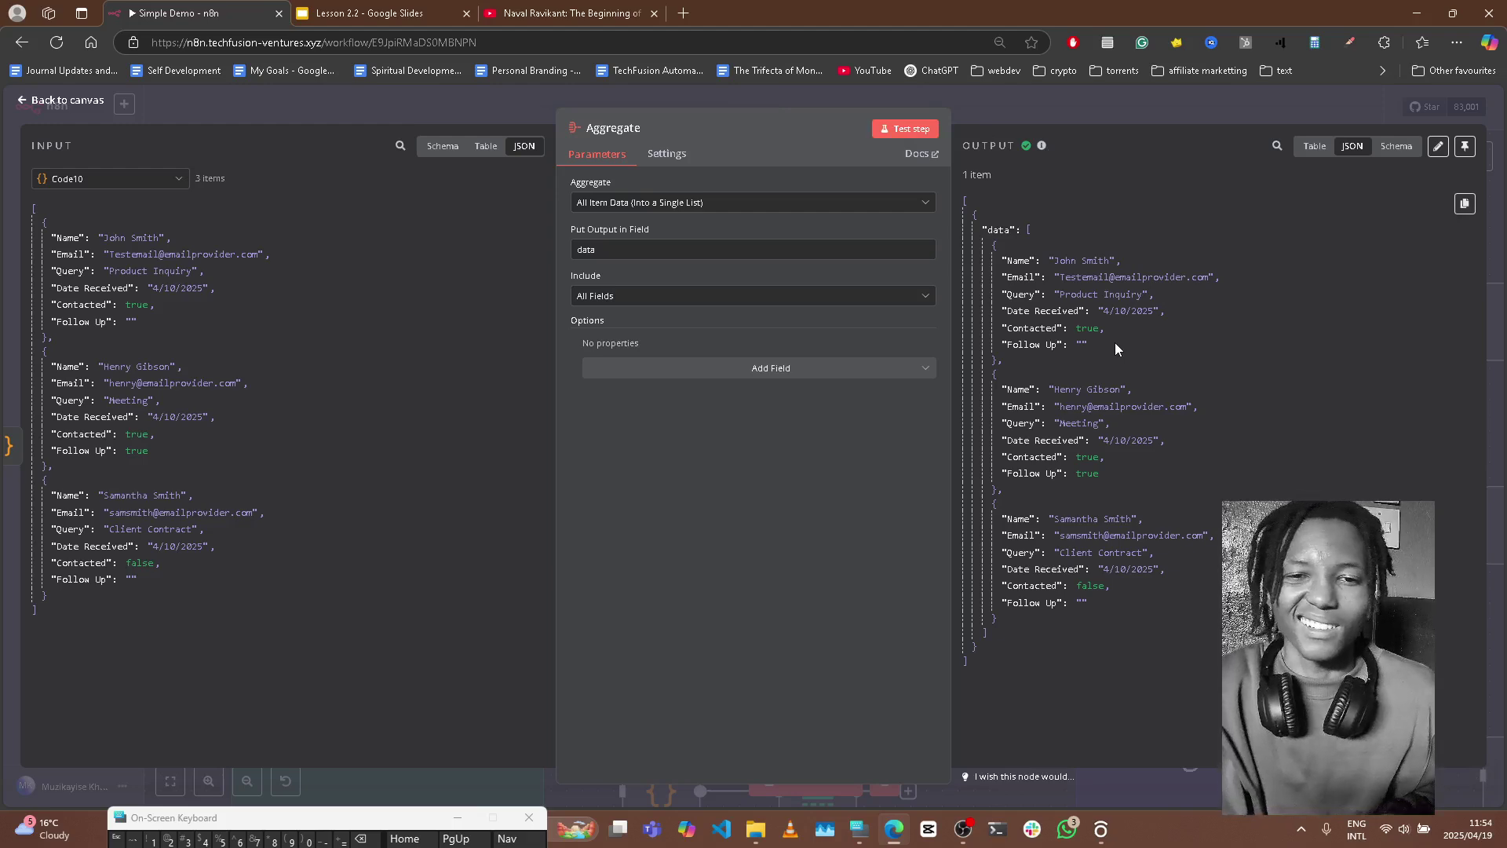
Step: Limit the aggregated list to the specified fields Query and Name, and test the Aggregate node
{"action": "left_click", "coordinate": [684, 303]}
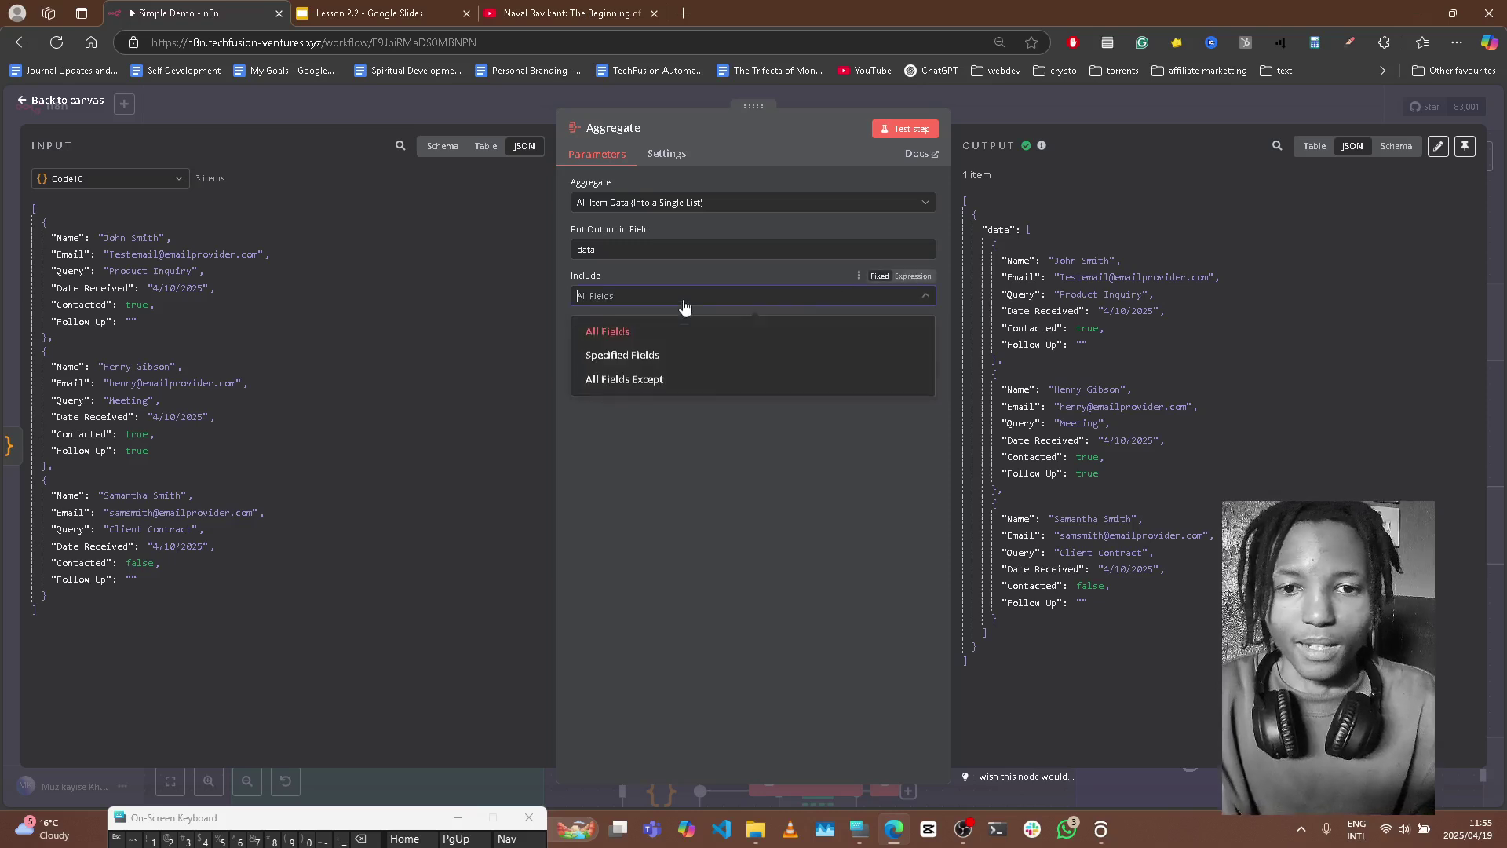
{"action": "left_click", "coordinate": [636, 361]}
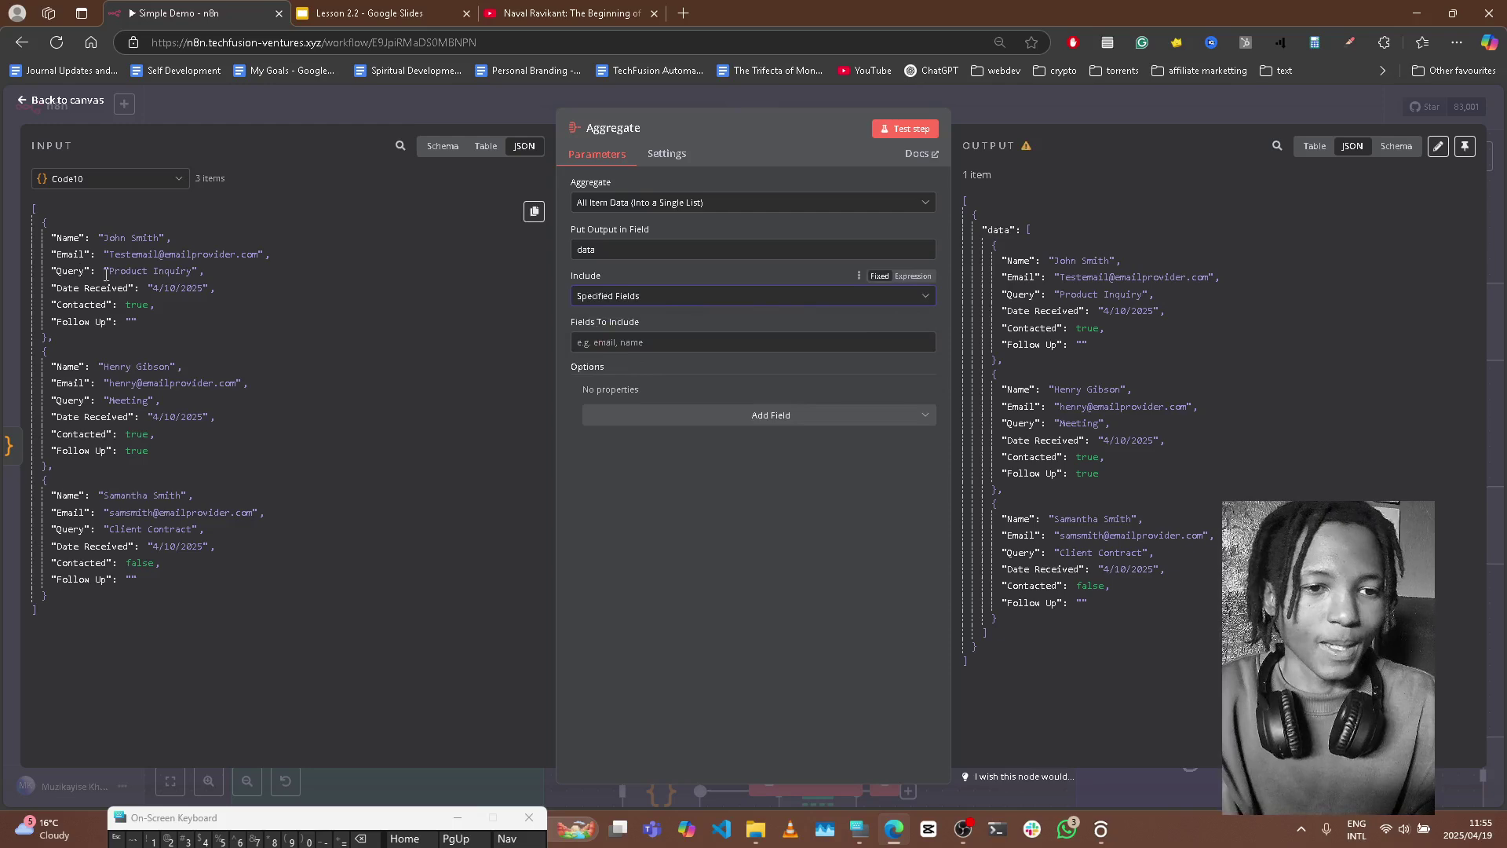
{"action": "left_click_drag", "start_coordinate": [69, 271], "coordinate": [620, 344]}
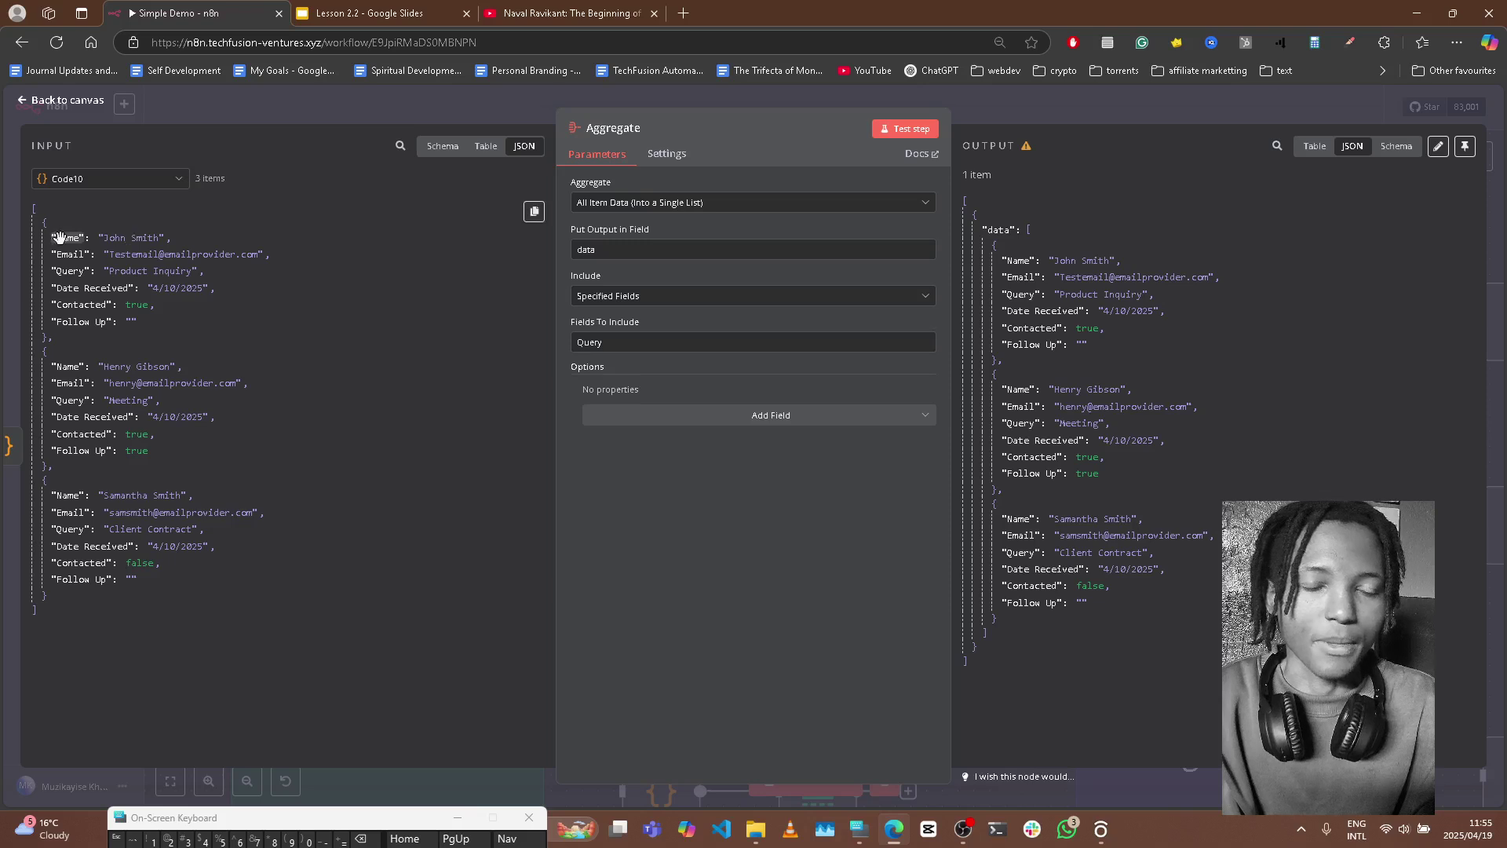
{"action": "left_click_drag", "start_coordinate": [60, 237], "coordinate": [623, 337]}
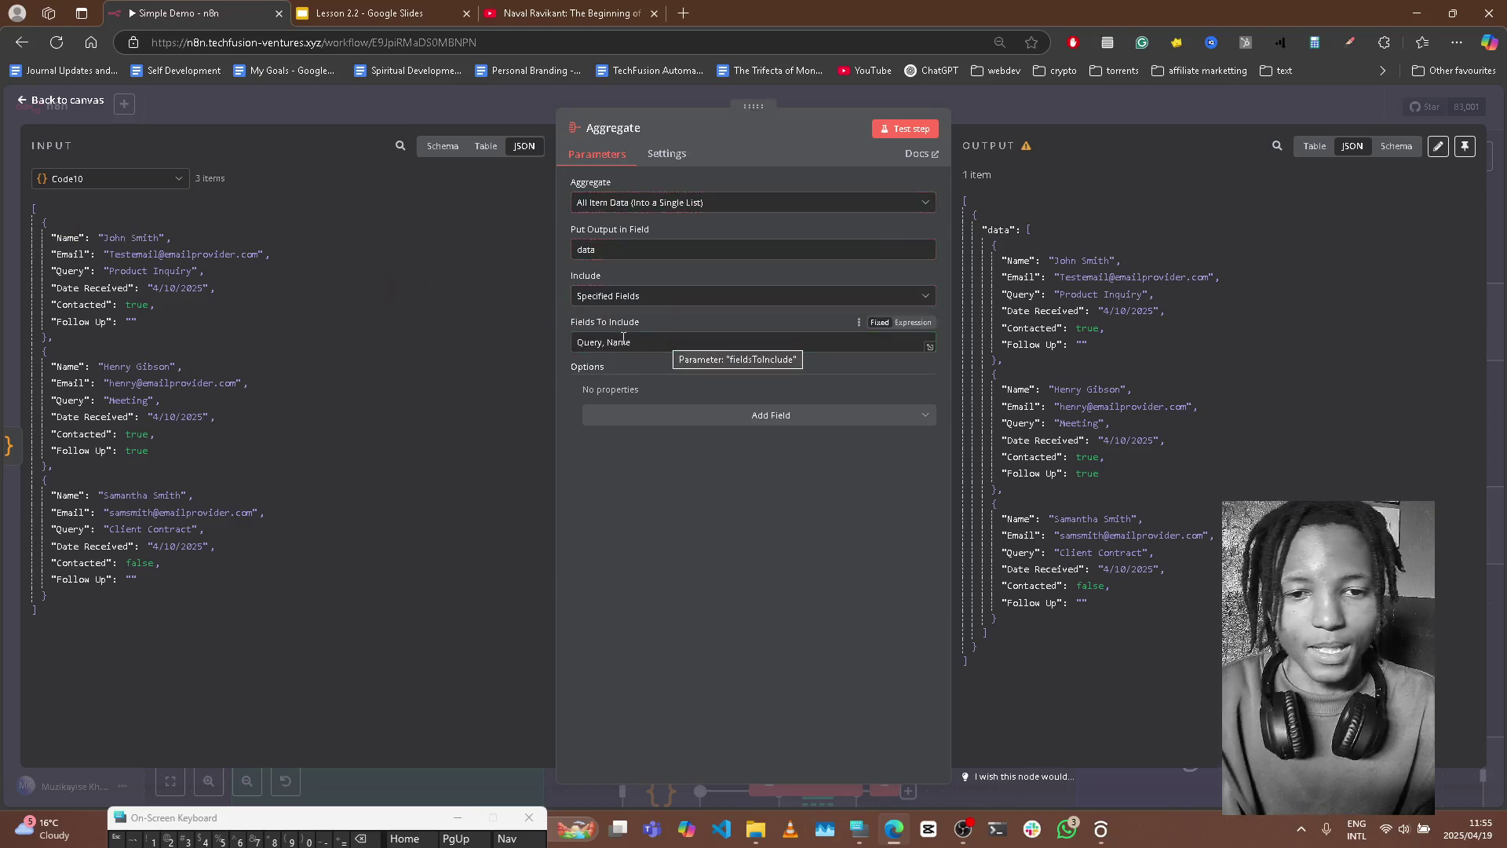
{"action": "left_click", "coordinate": [904, 129]}
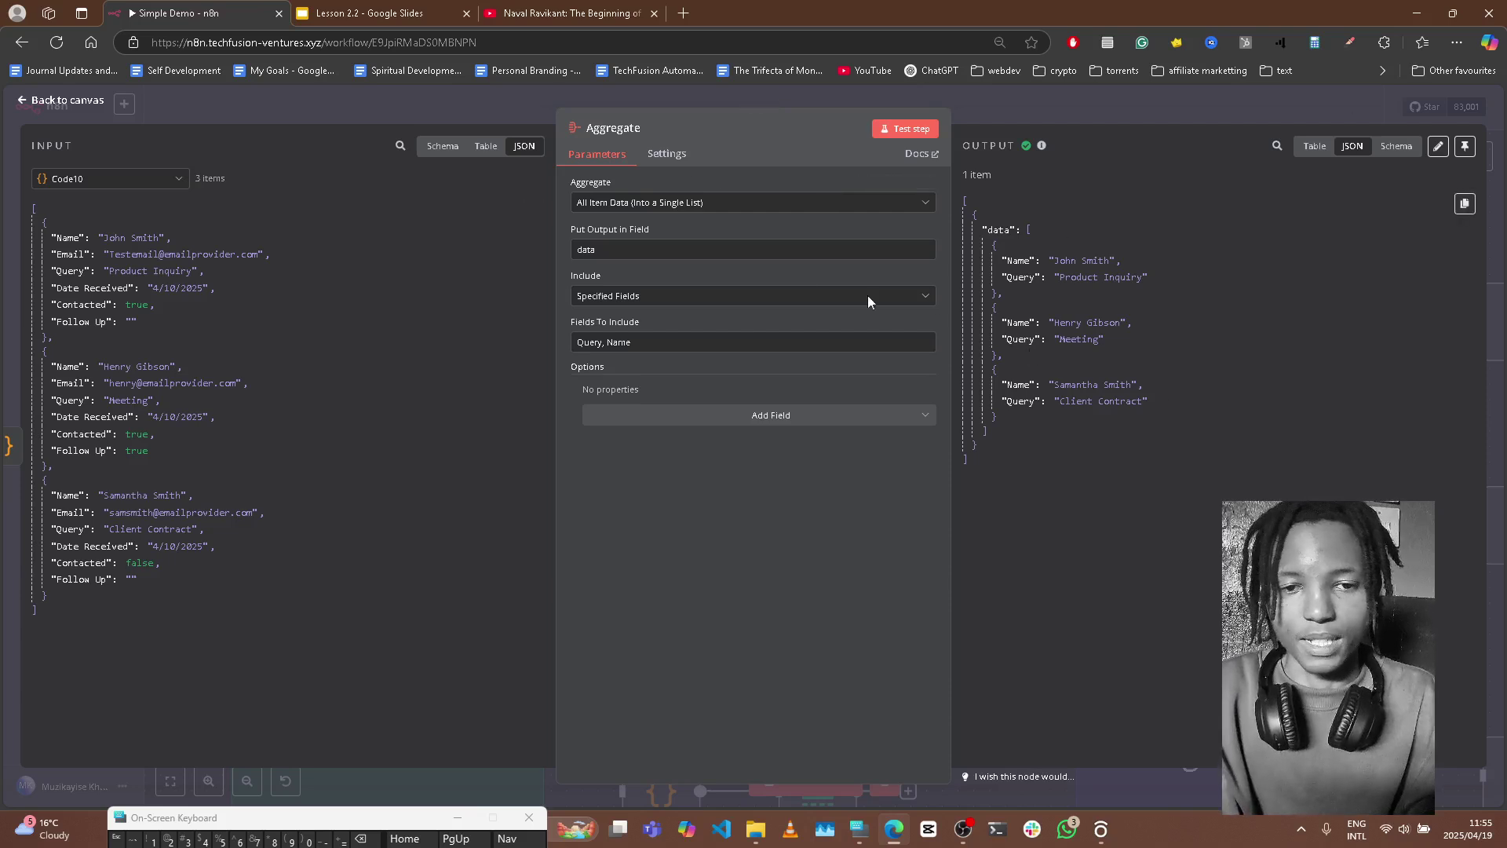
Step: Aggregate the individual field Name with its output field renamed to names, and test the node
{"action": "left_click", "coordinate": [710, 203]}
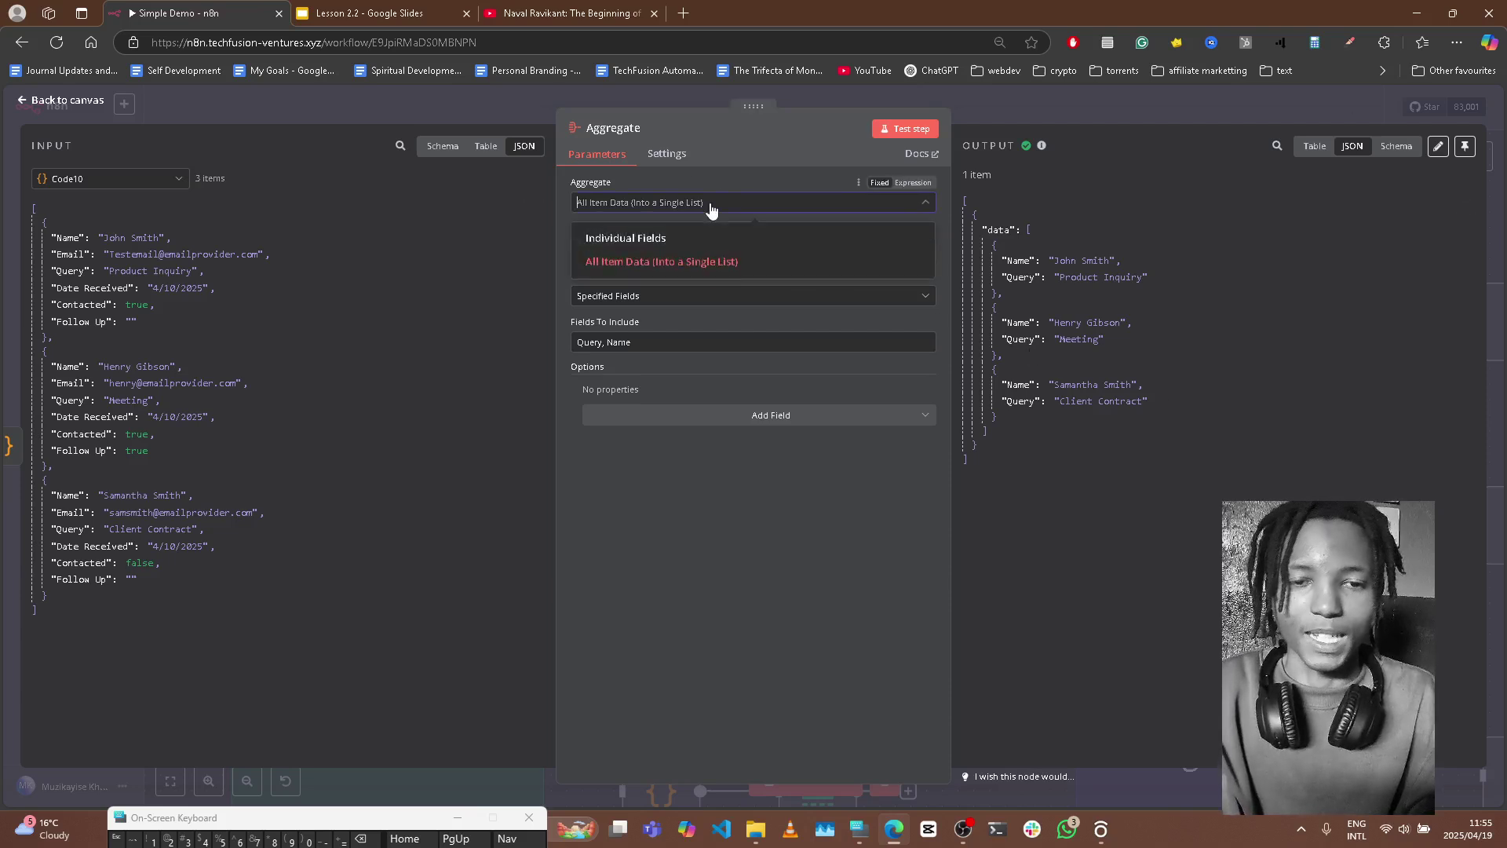
{"action": "left_click", "coordinate": [634, 235]}
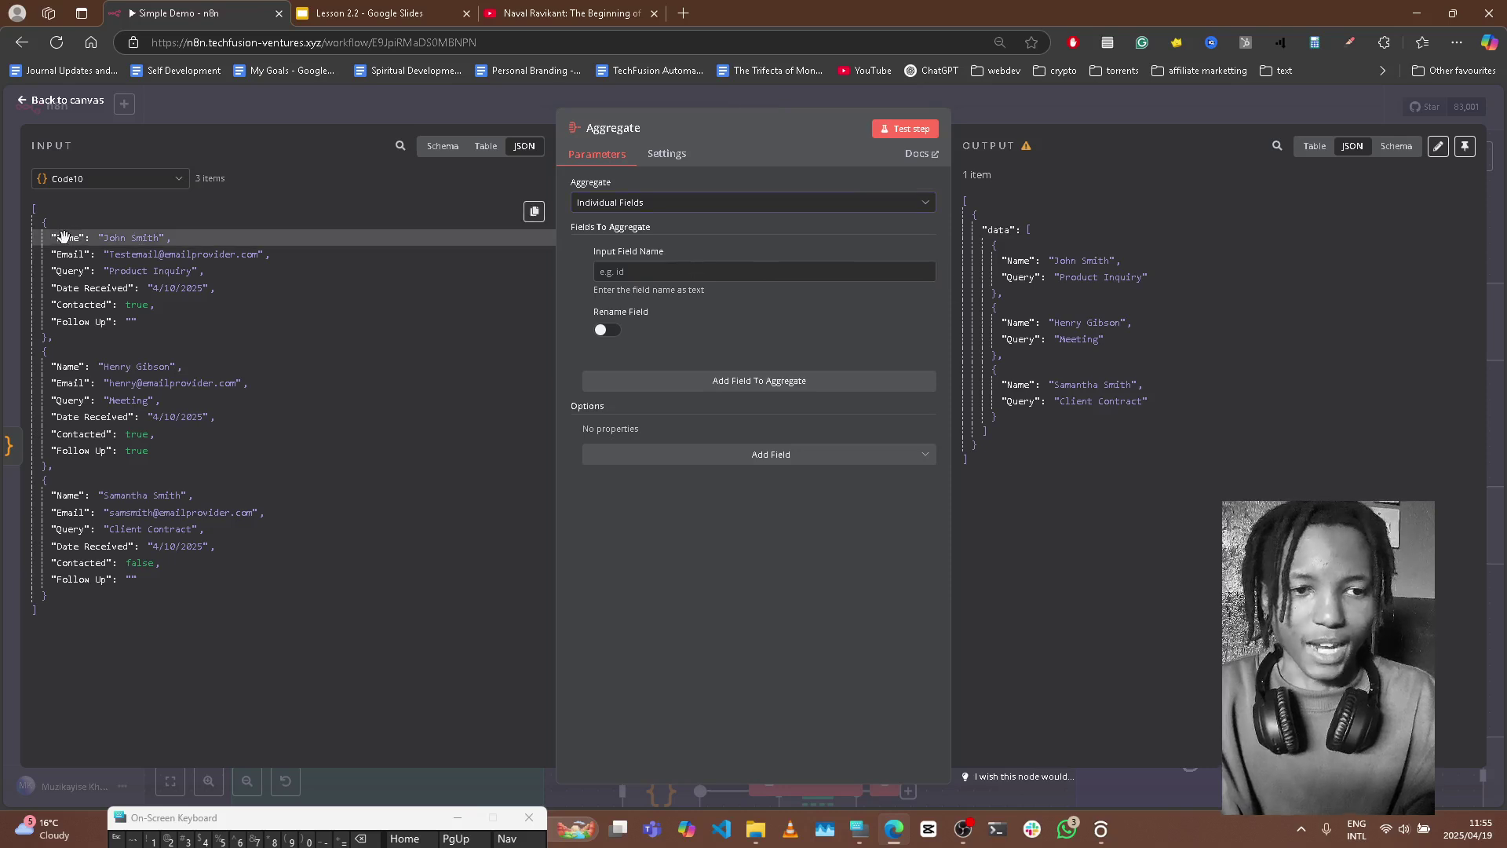
{"action": "left_click_drag", "start_coordinate": [63, 236], "coordinate": [704, 267]}
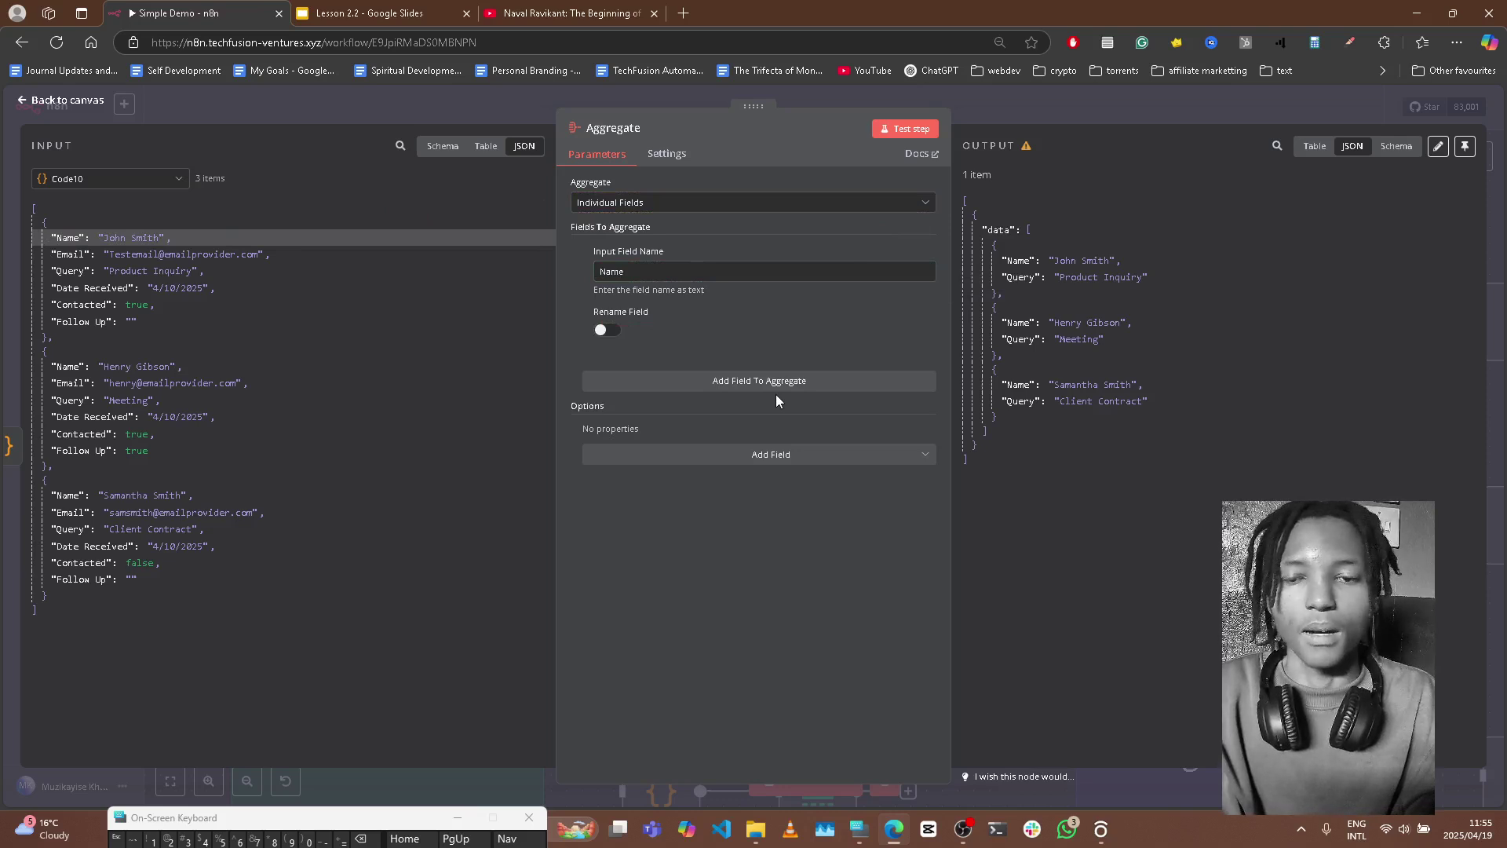
{"action": "left_click", "coordinate": [604, 330]}
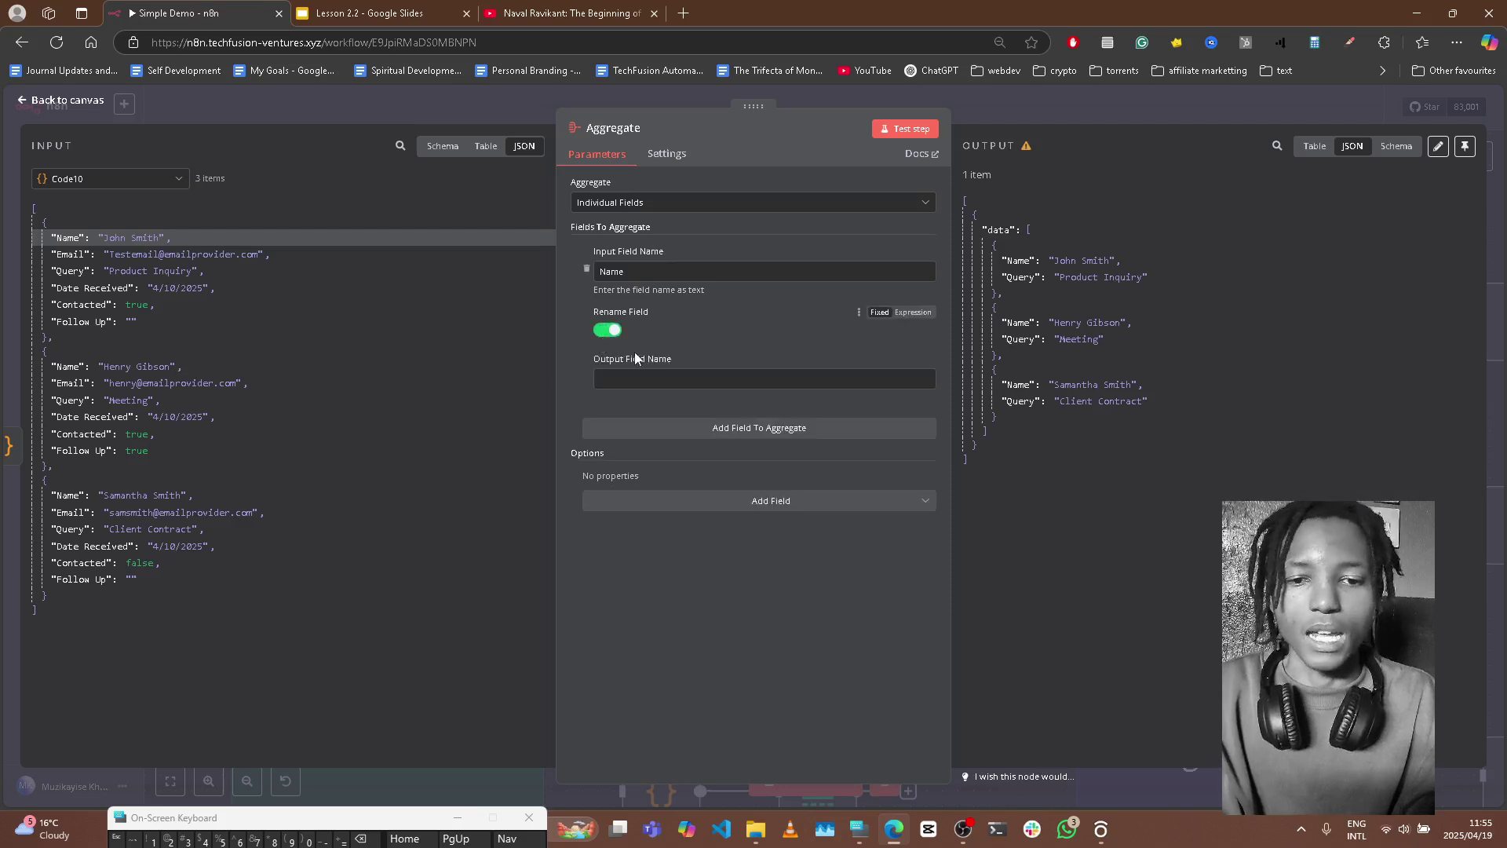
{"action": "left_click", "coordinate": [640, 378]}
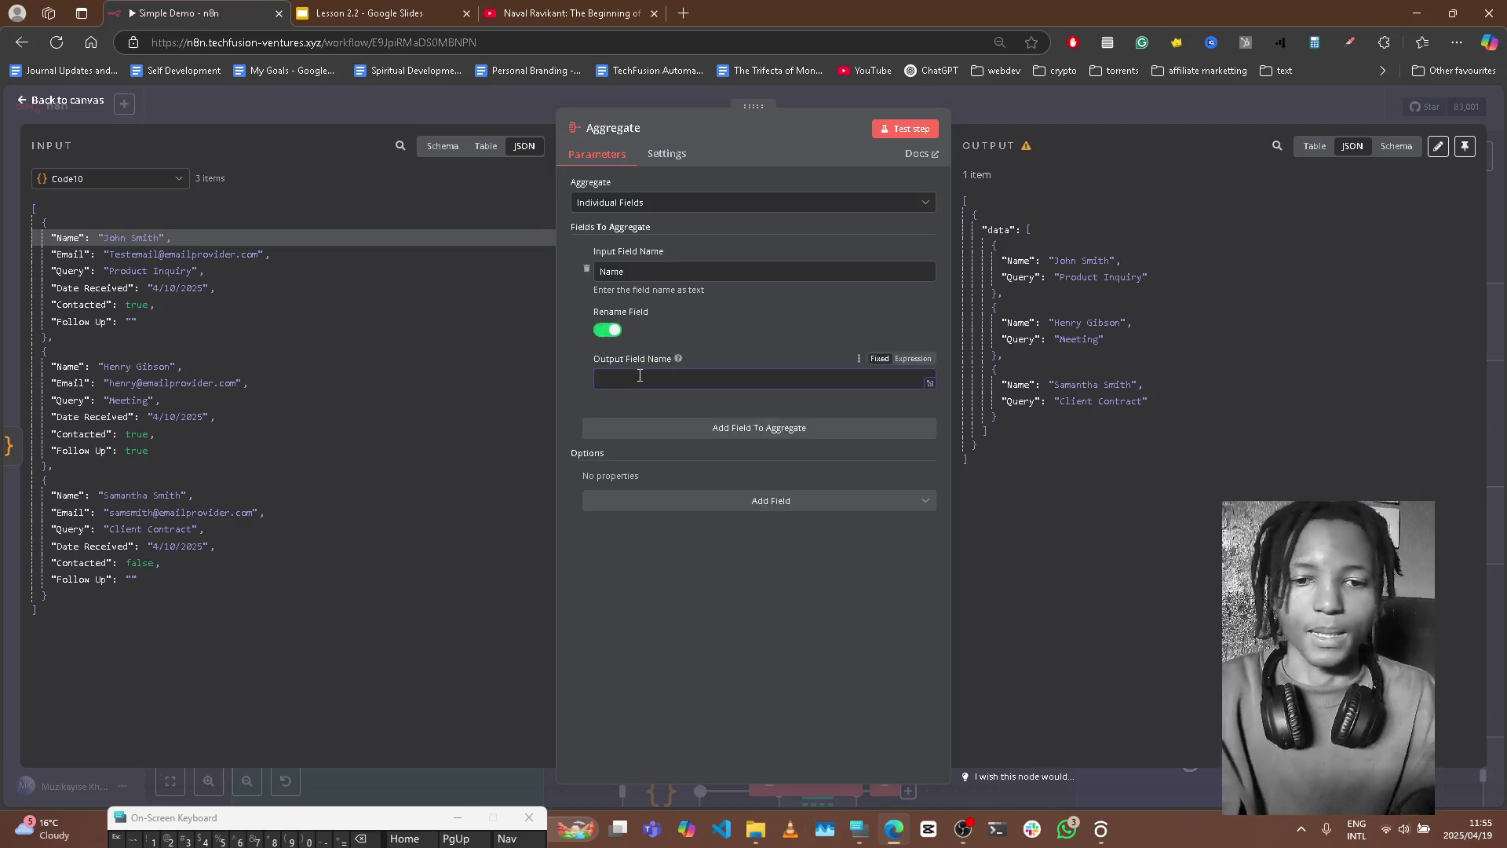
{"action": "type", "text": "names"}
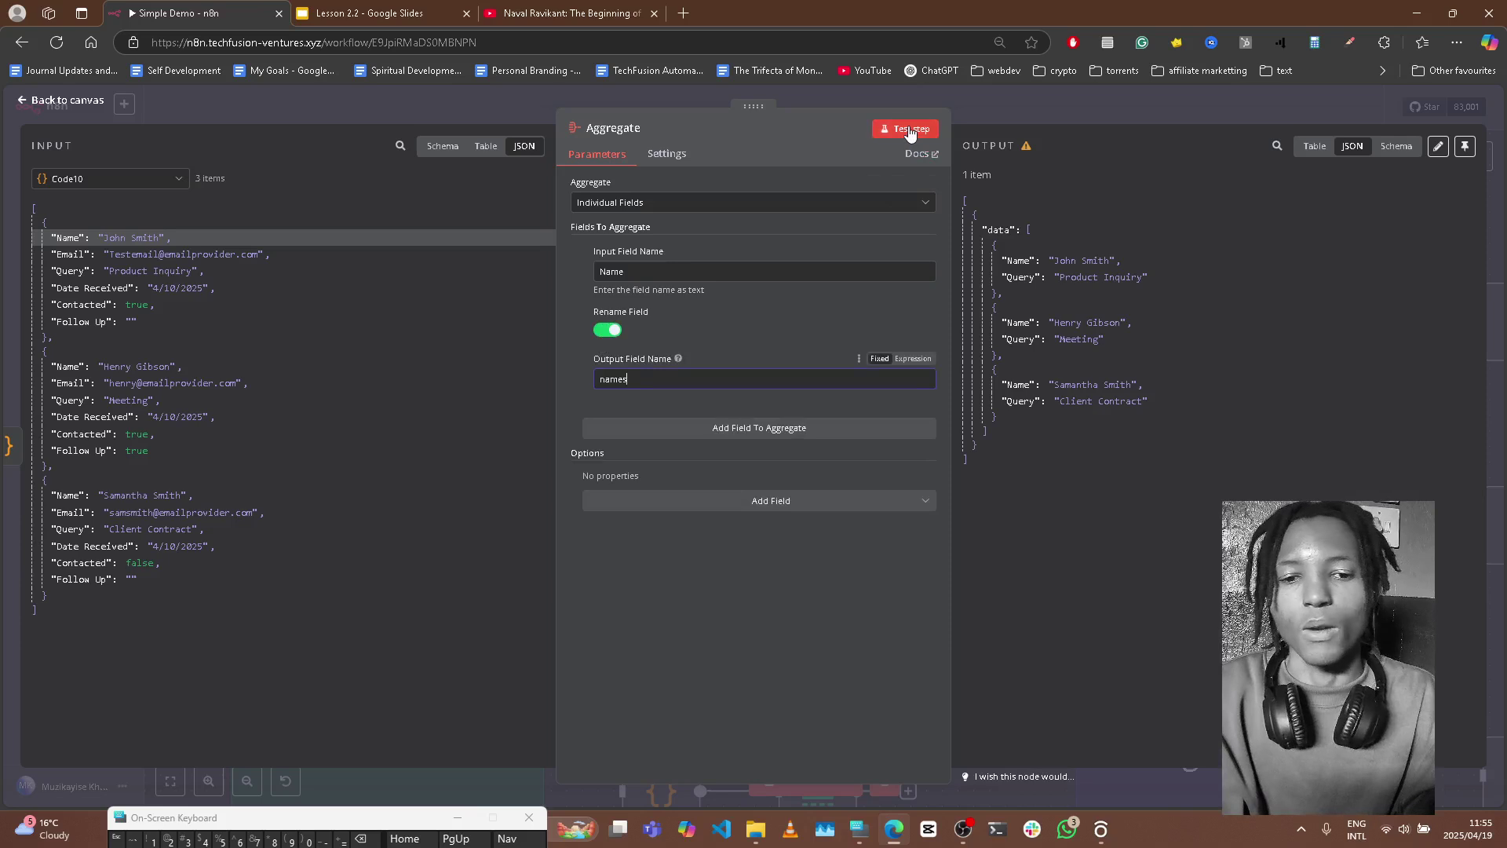
{"action": "left_click", "coordinate": [911, 132]}
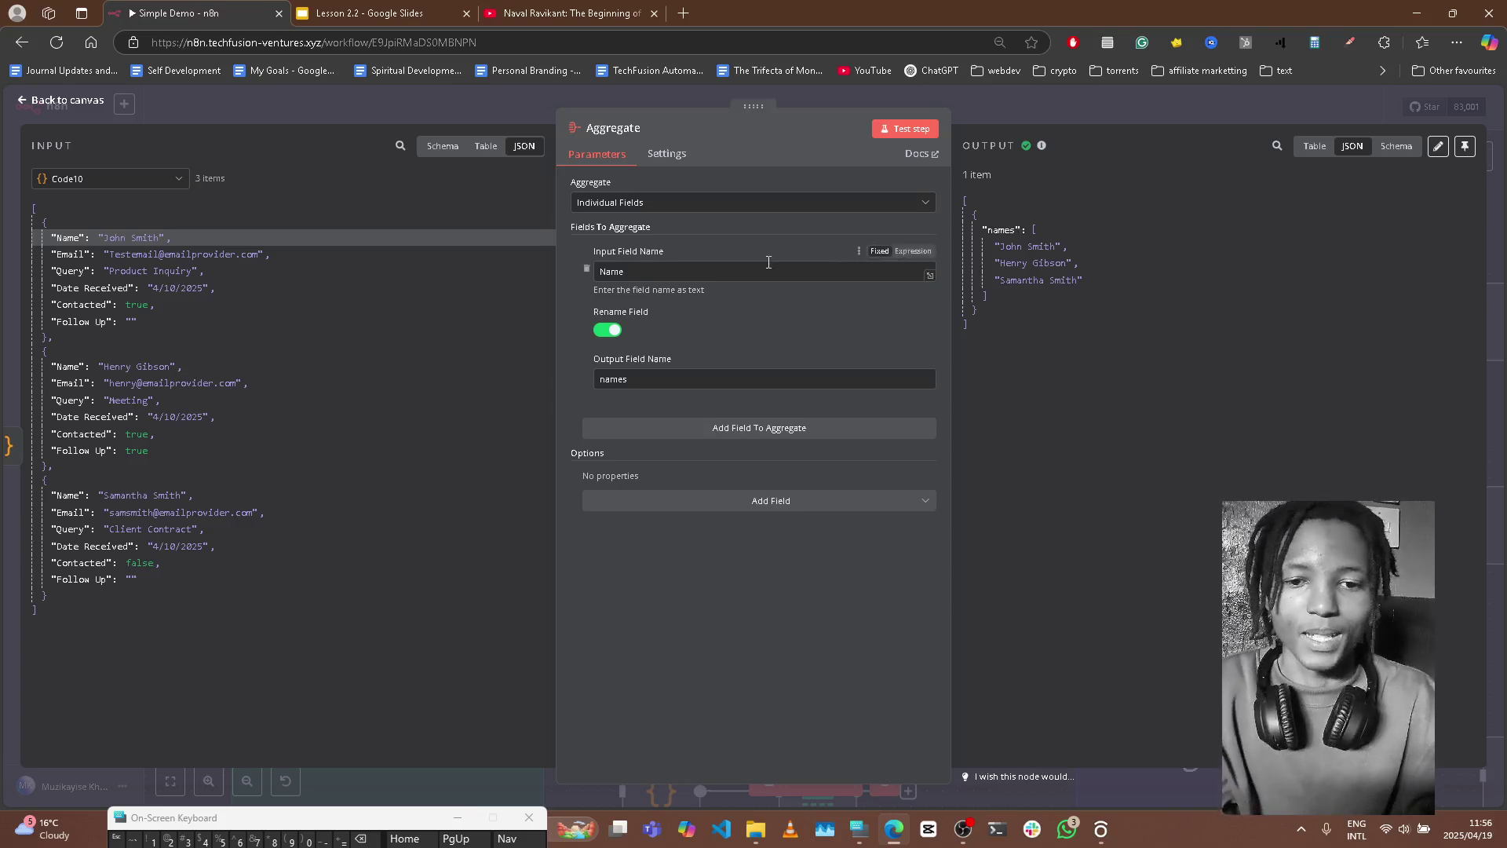
Step: Add Contacted from the input data as a second field to aggregate
{"action": "left_click", "coordinate": [785, 430]}
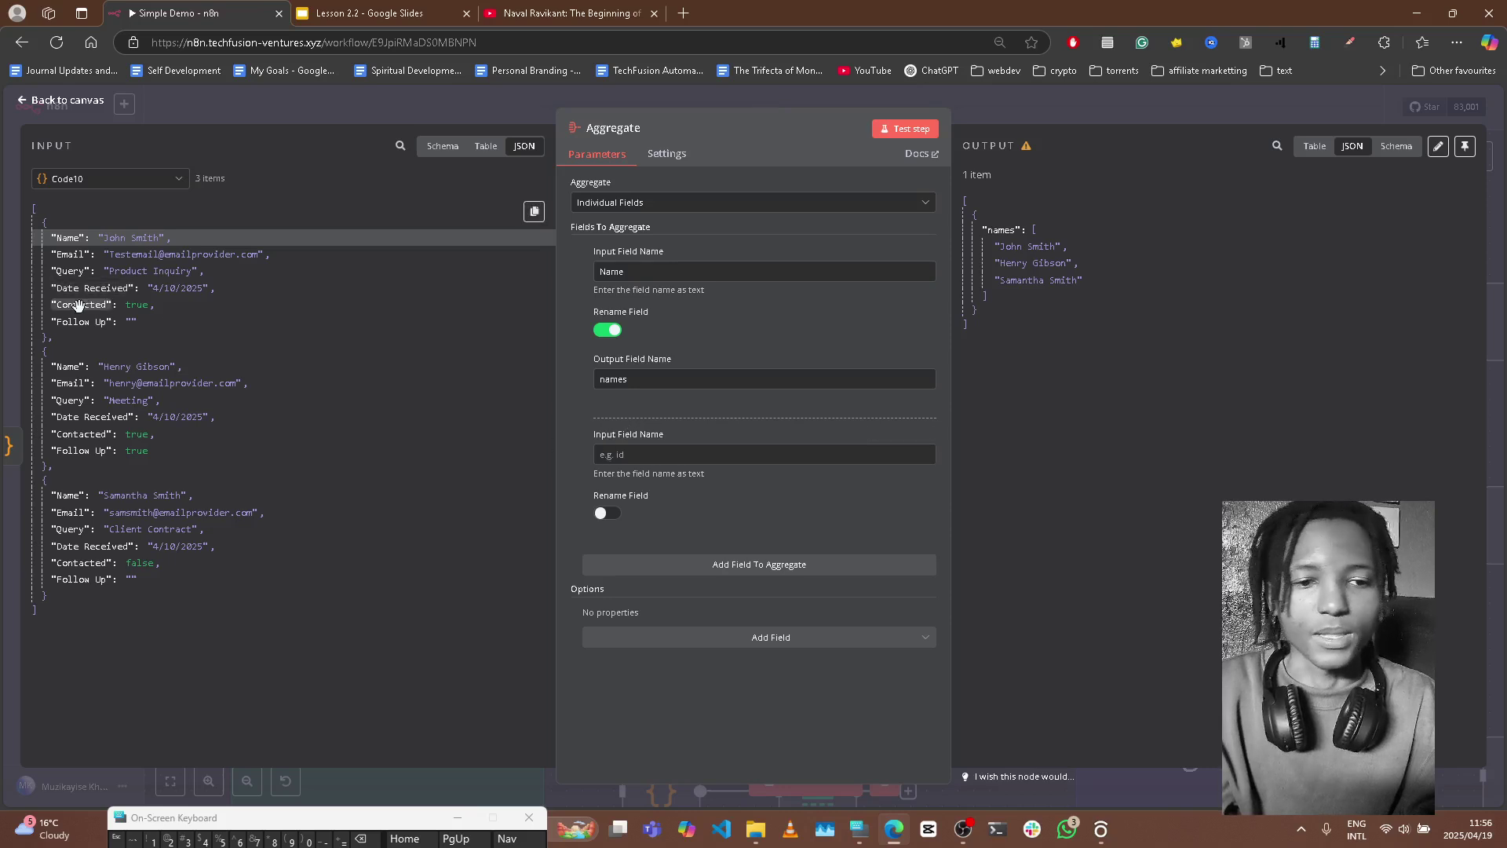
{"action": "left_click_drag", "start_coordinate": [77, 305], "coordinate": [686, 454]}
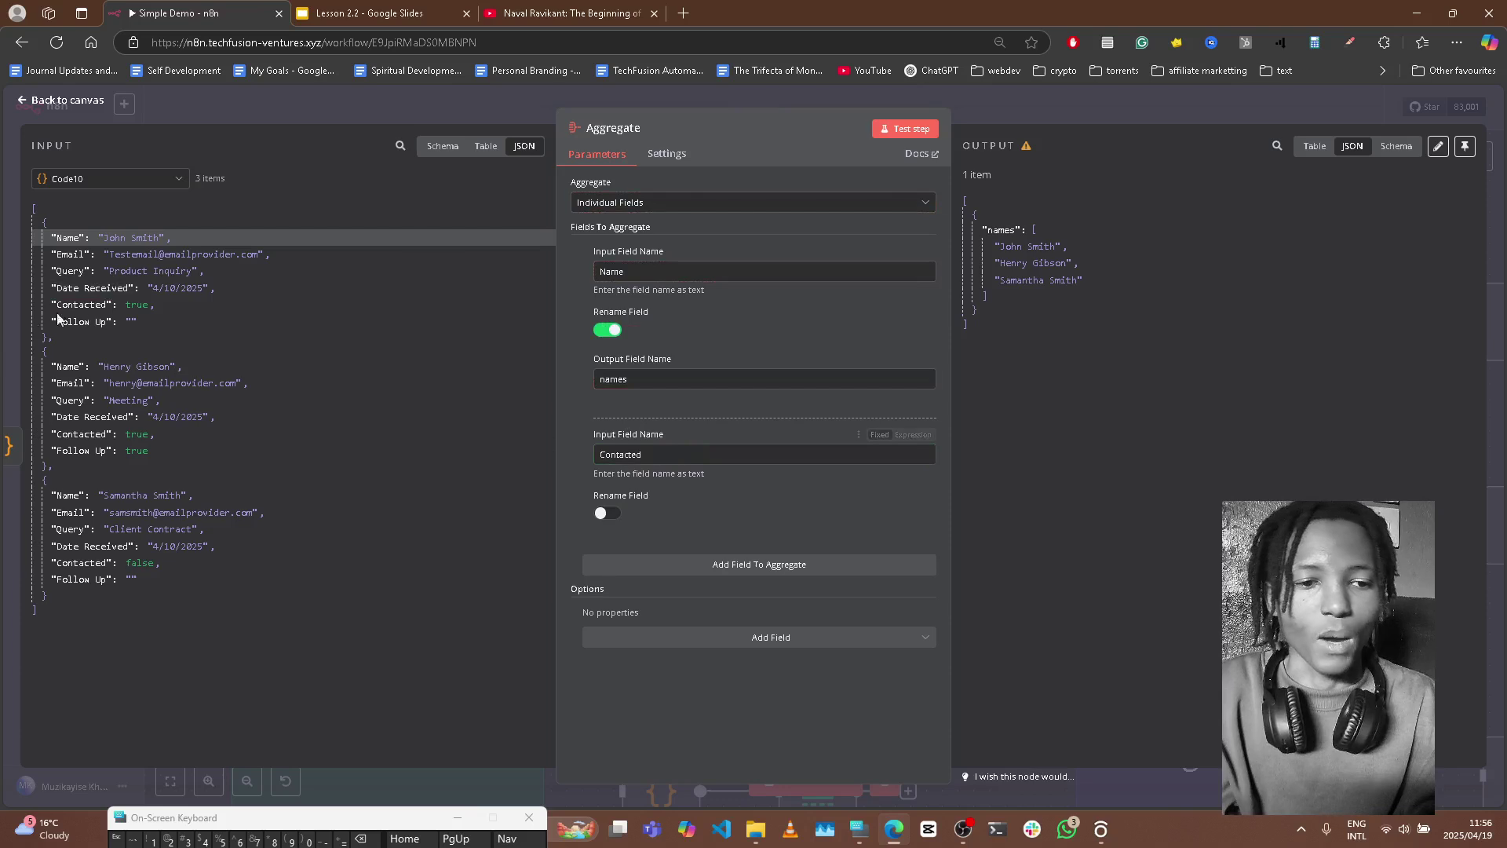
Step: Replace the second field to aggregate with Follow Up from the input data and test the Aggregate node
{"action": "left_click_drag", "start_coordinate": [99, 317], "coordinate": [673, 473]}
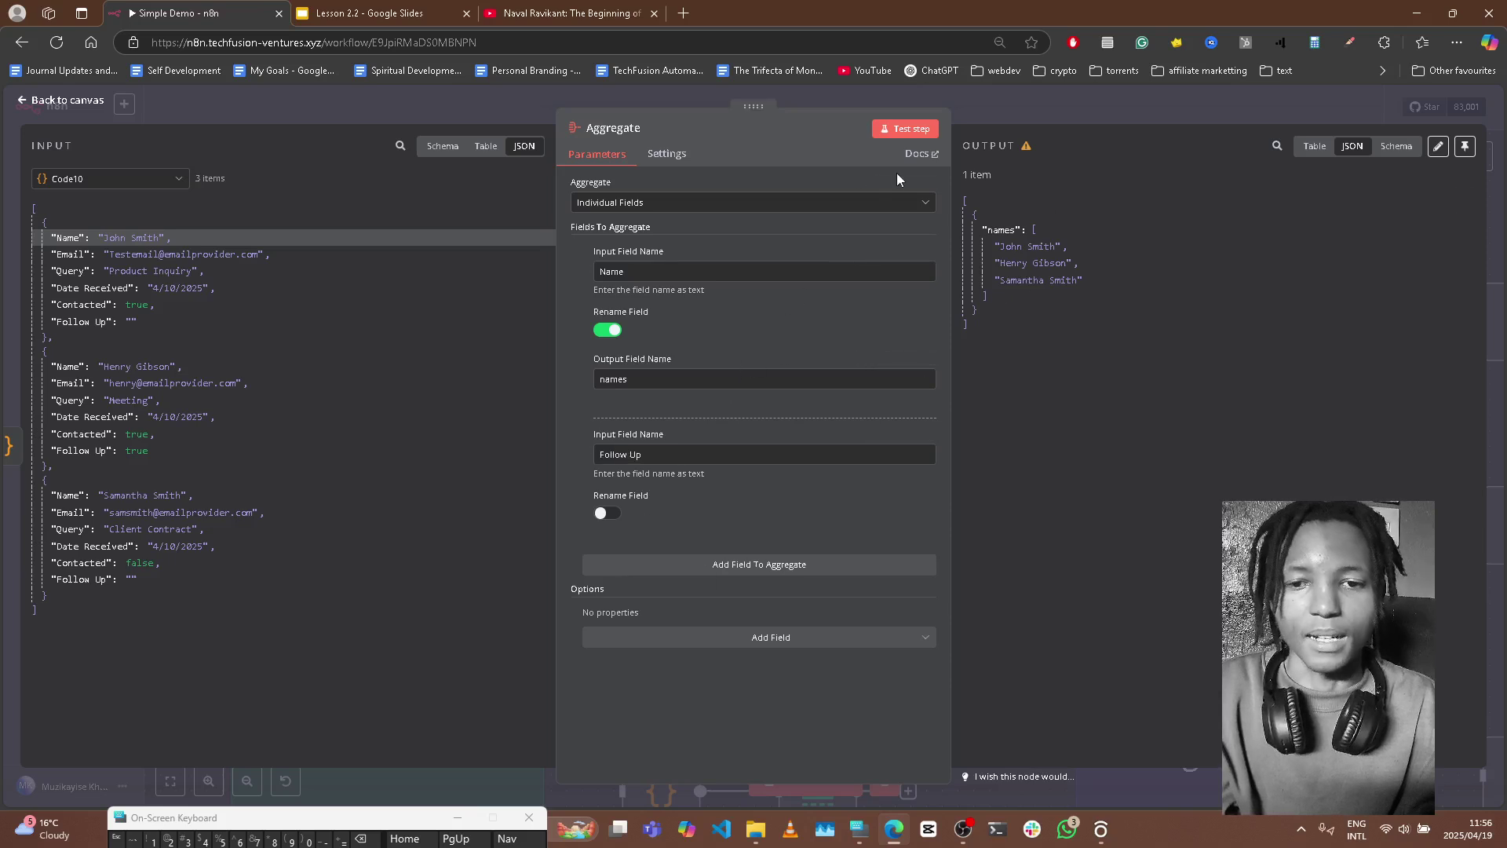
{"action": "left_click", "coordinate": [911, 128]}
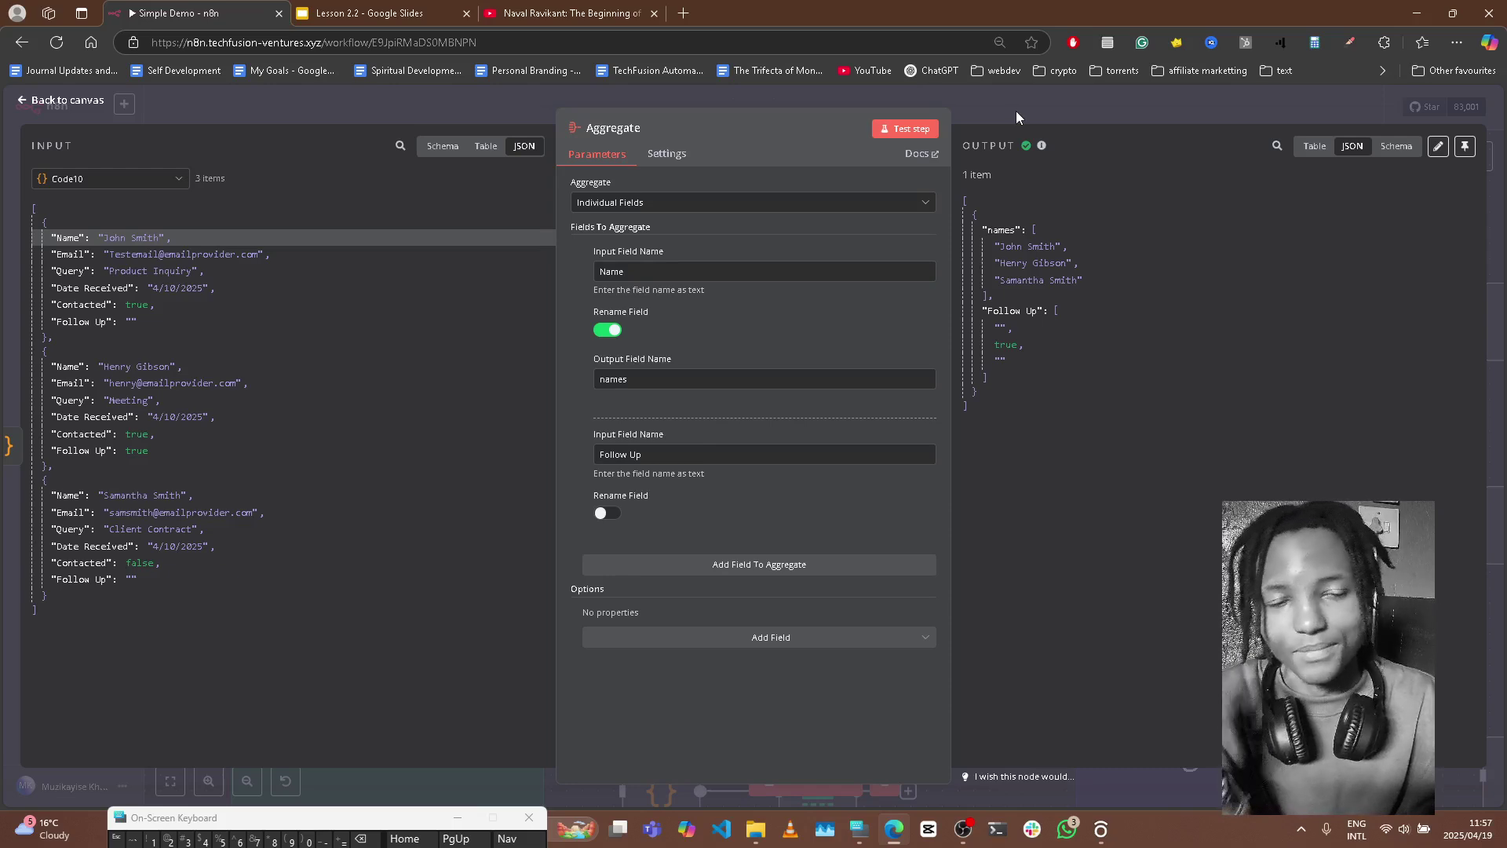
{"action": "key", "text": "Escape"}
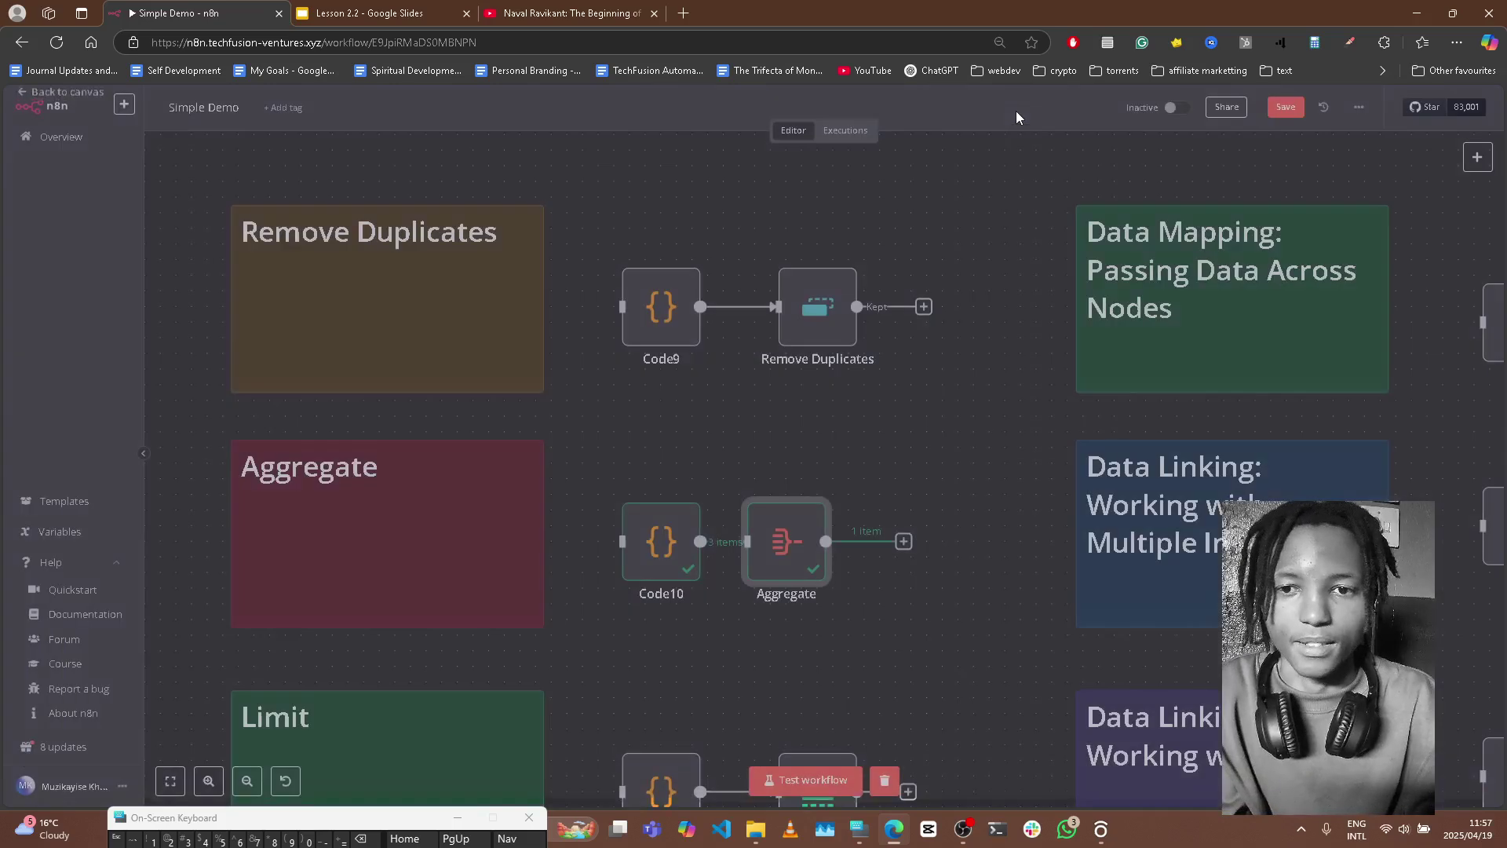
Step: Switch to the Lesson 2.2 presentation in Google Slides and view the Limit & Sort slide
{"action": "scroll", "coordinate": [857, 459], "scroll_direction": "down", "scroll_amount": 3}
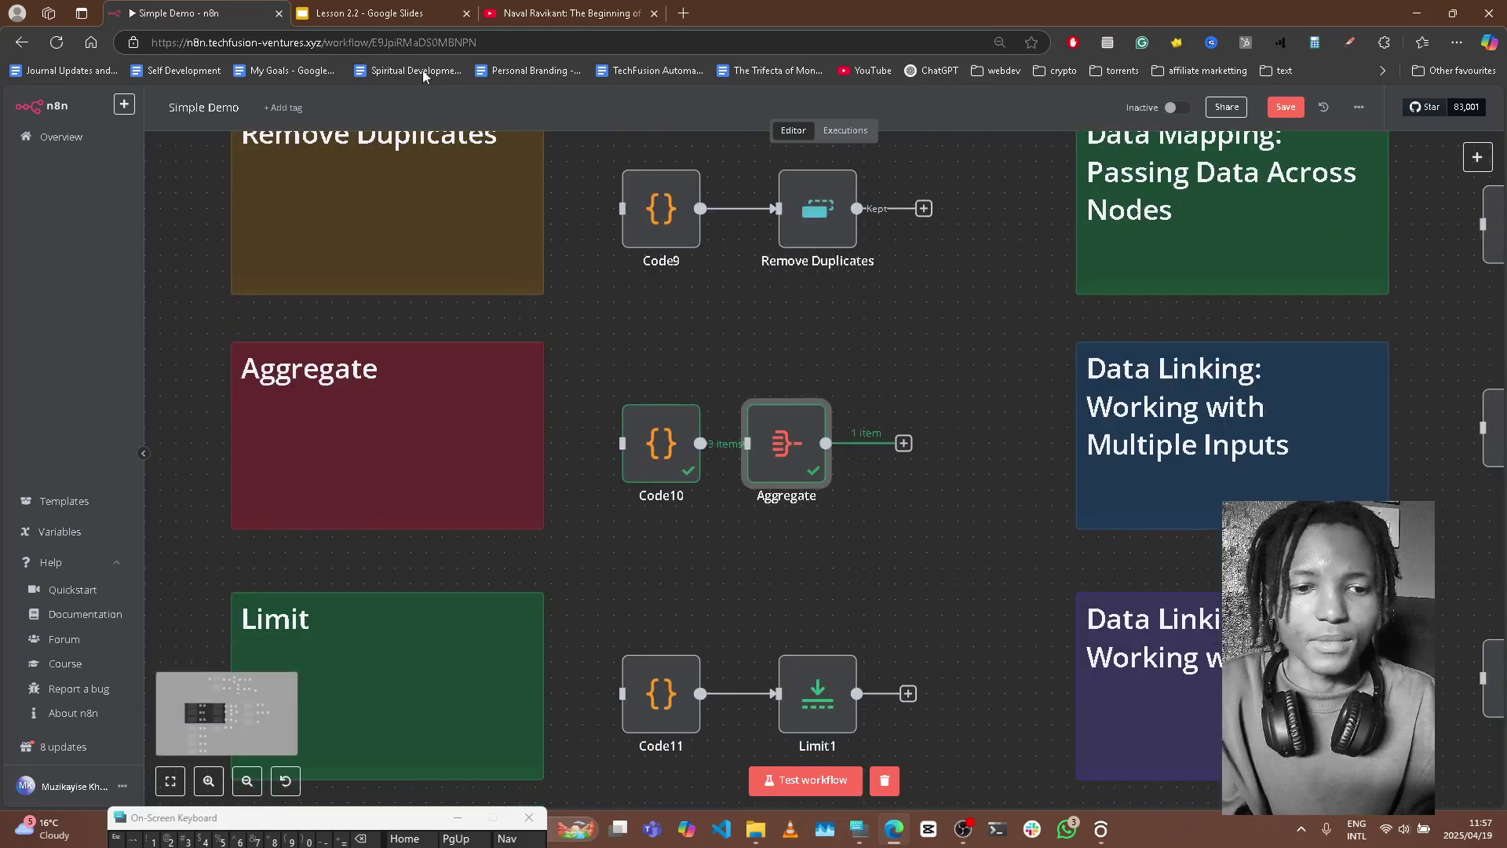
{"action": "left_click", "coordinate": [369, 13]}
{"action": "left_click", "coordinate": [87, 438]}
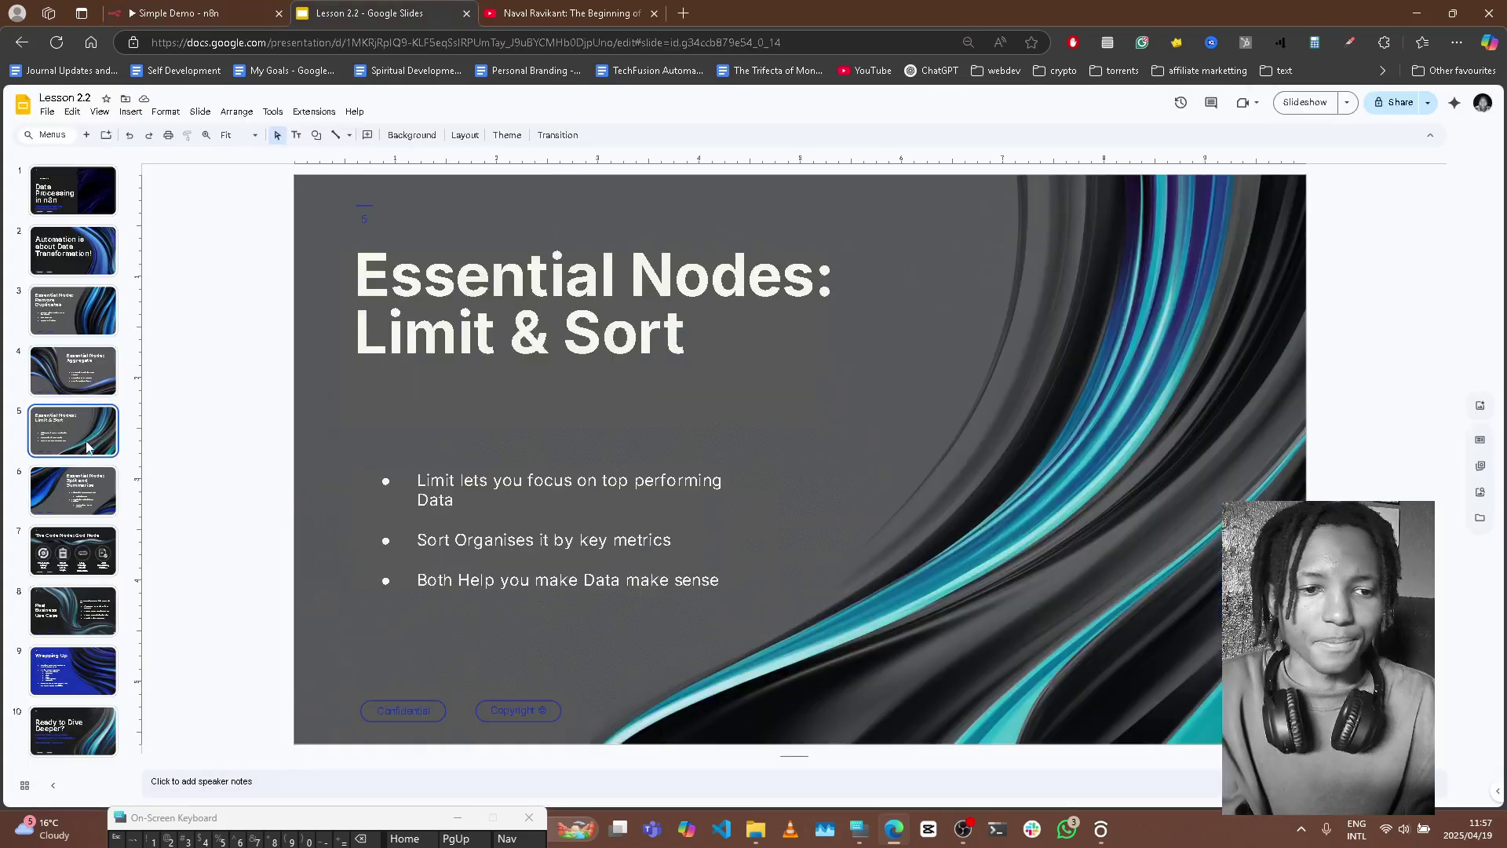
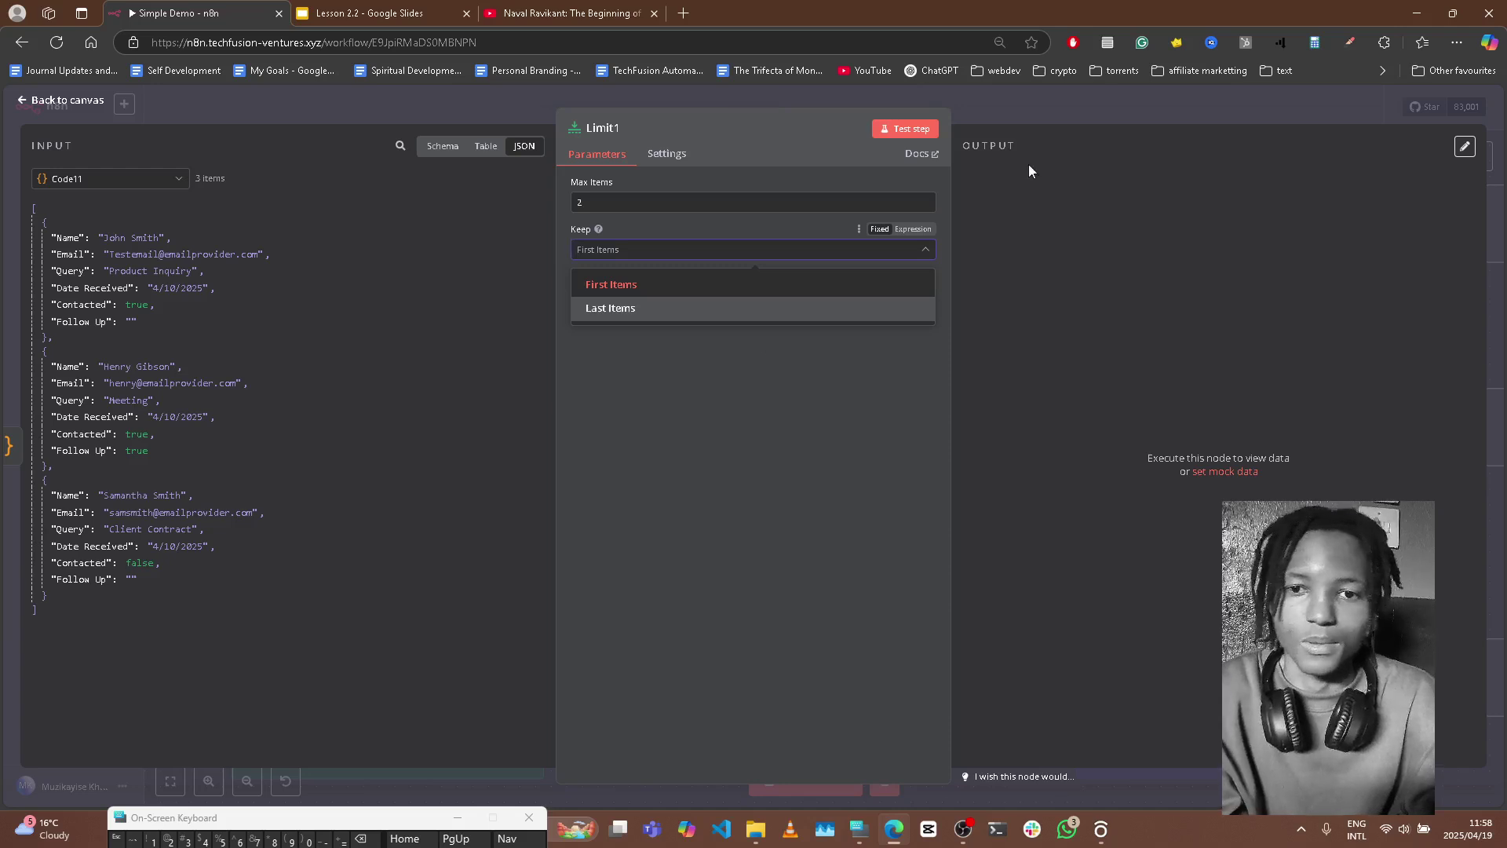
Step: Test the Limit1 node keeping the first 2 items, and glance at the Limit & Sort slide
{"action": "left_click", "coordinate": [919, 139]}
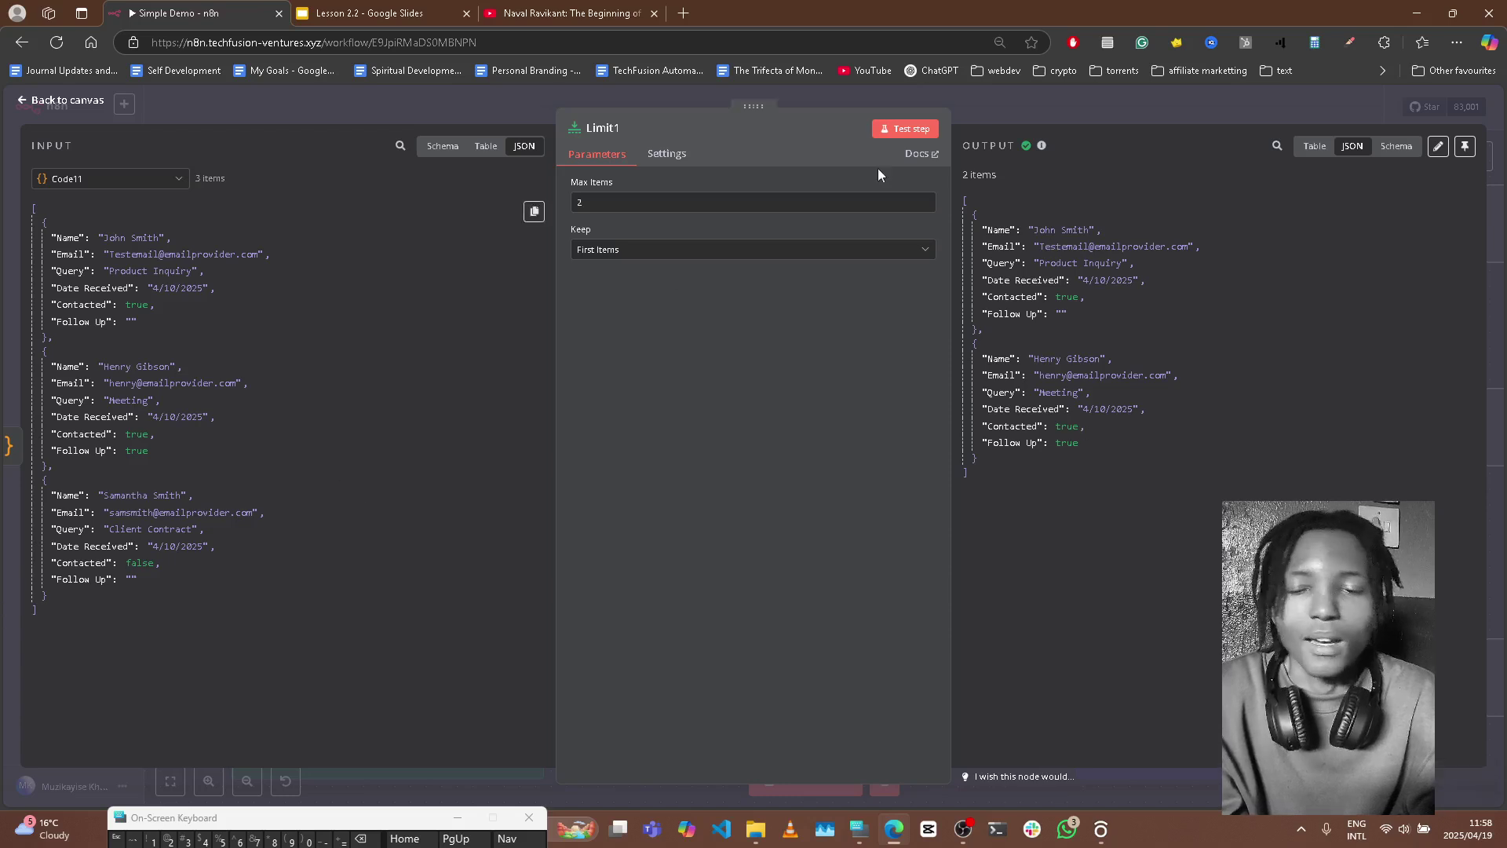
{"action": "left_click", "coordinate": [1041, 113]}
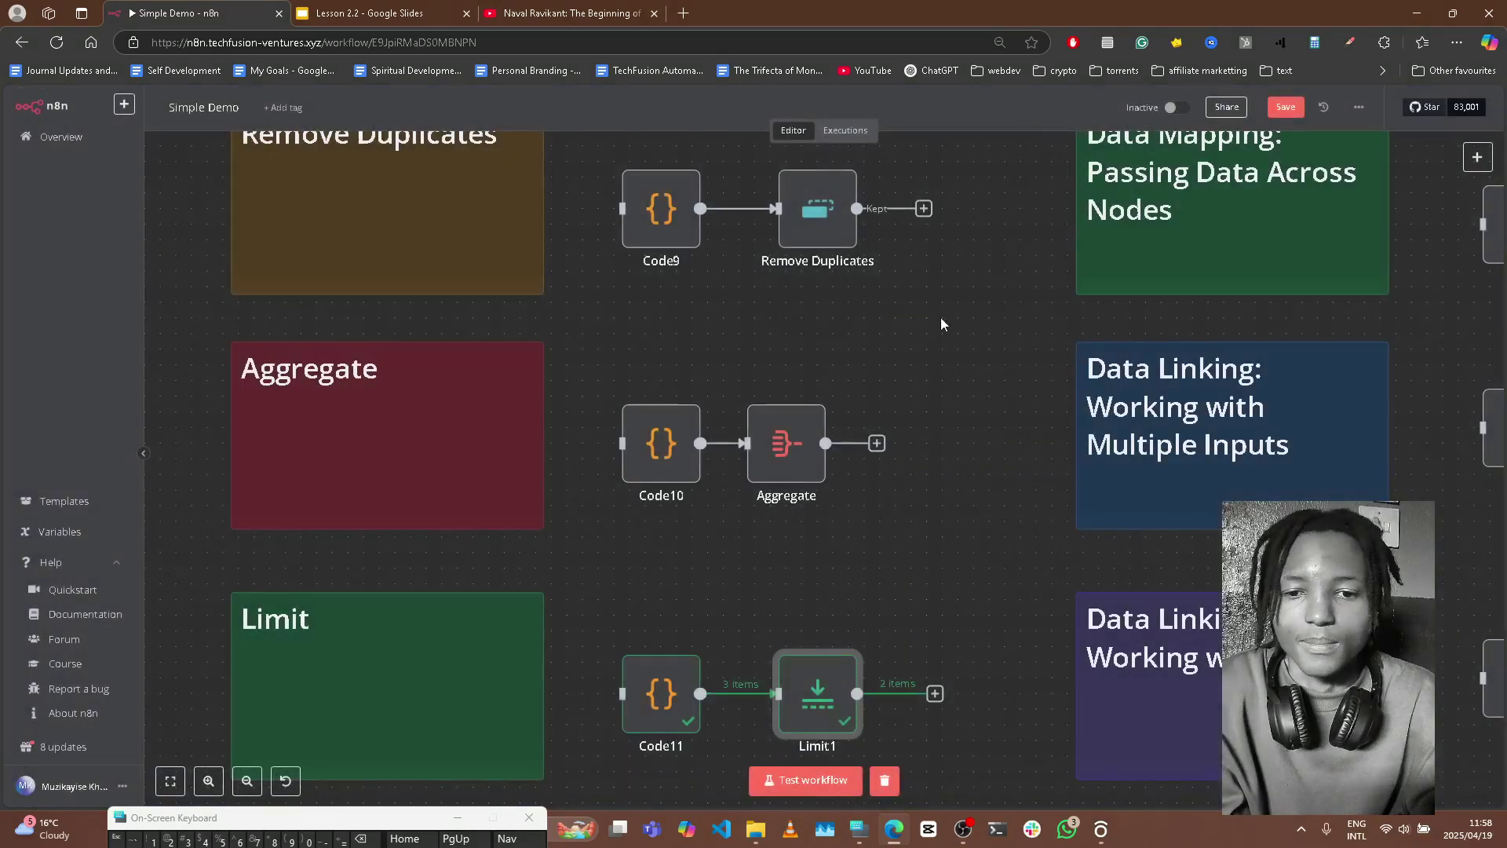
{"action": "left_click", "coordinate": [371, 11]}
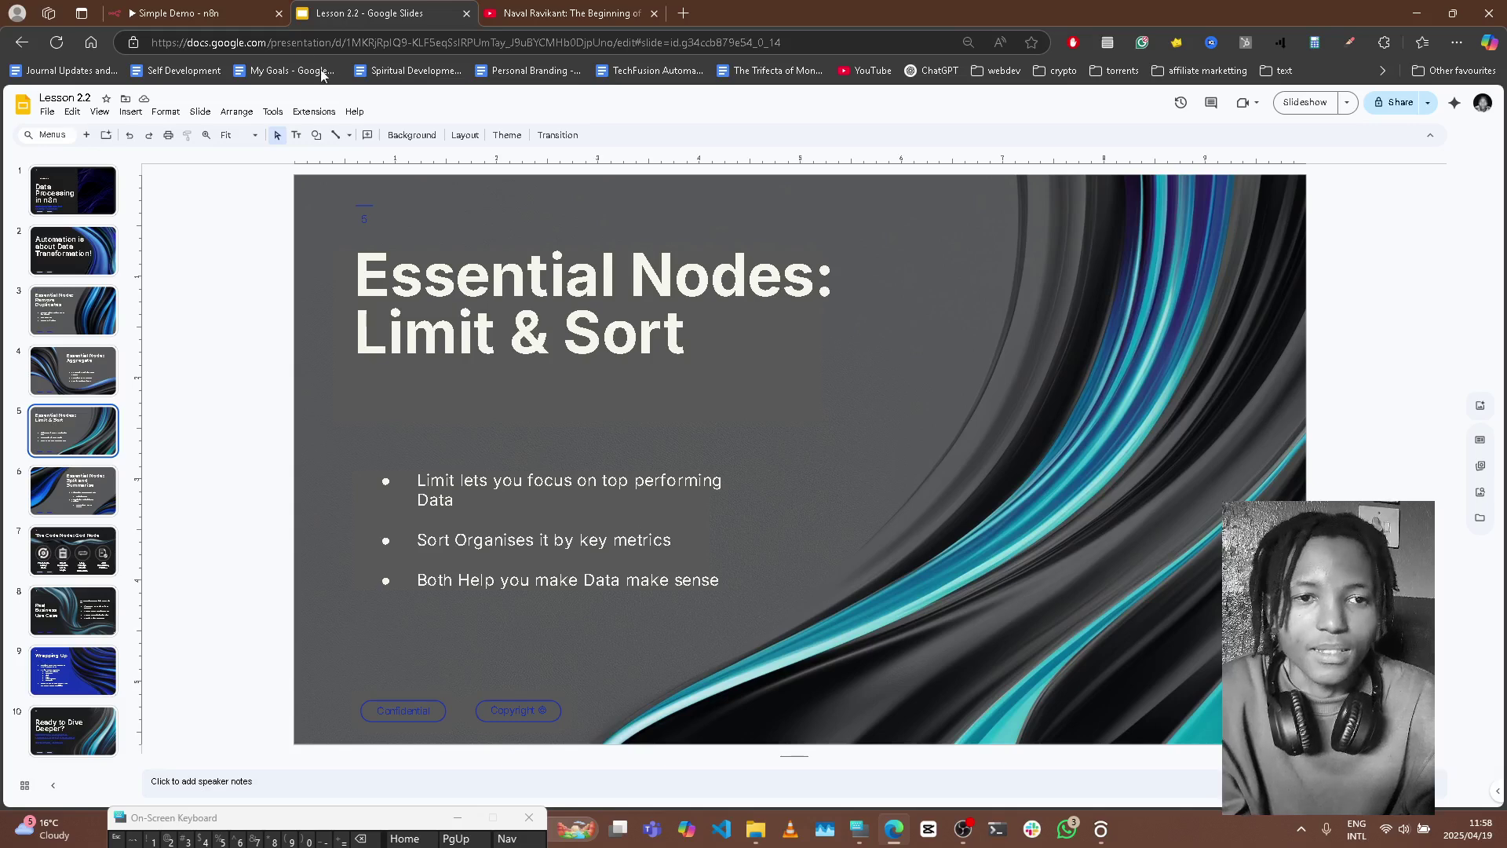
{"action": "left_click", "coordinate": [241, 8]}
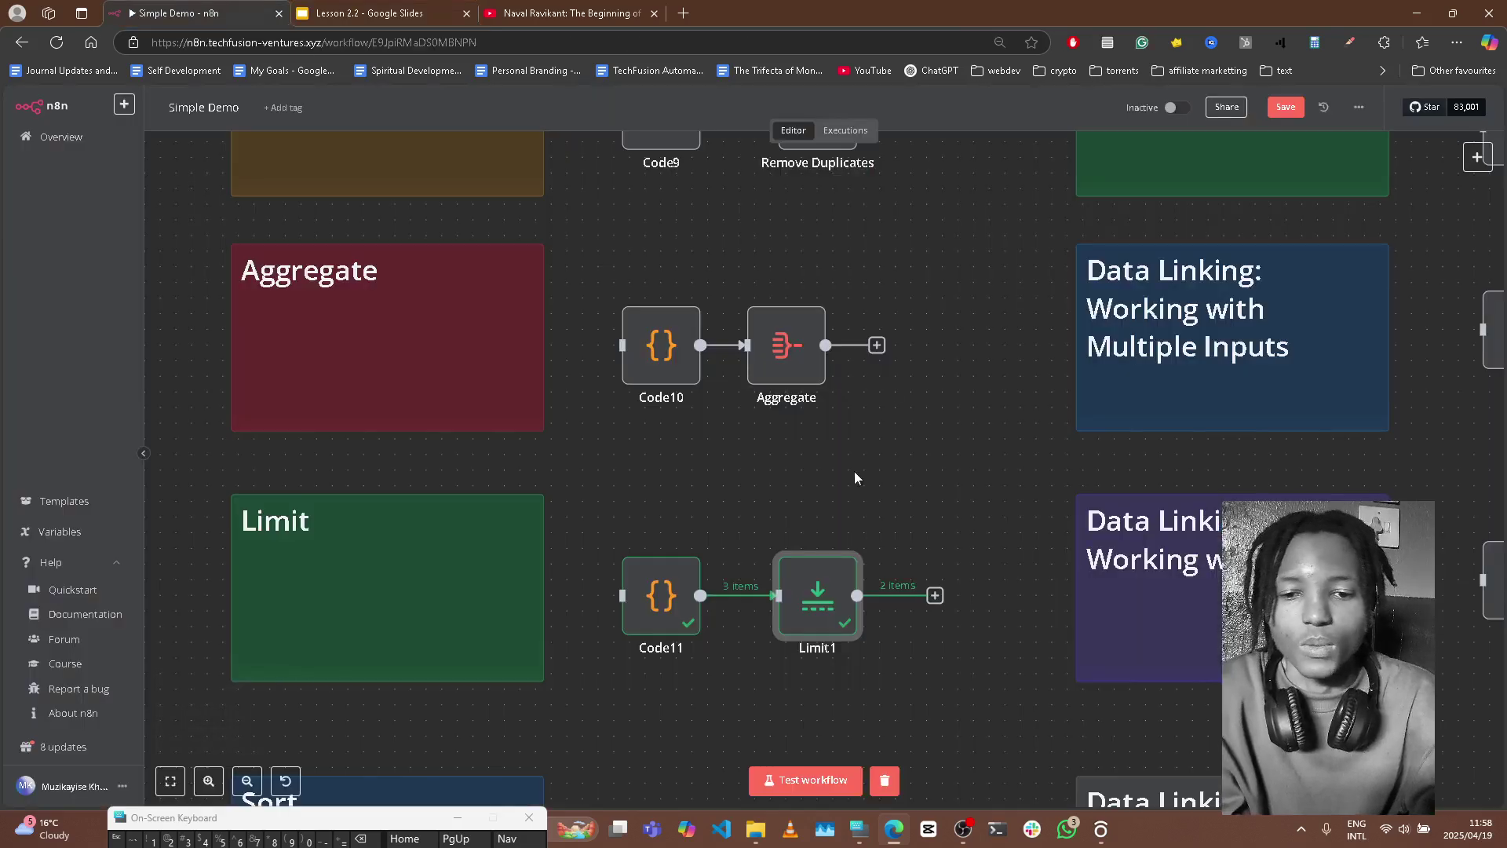
Step: Run the Code12 node and test the Sort2 node on its data with Simple sorting by Name in ascending order
{"action": "scroll", "coordinate": [864, 455], "scroll_direction": "down", "scroll_amount": 5}
{"action": "double_click", "coordinate": [661, 502]}
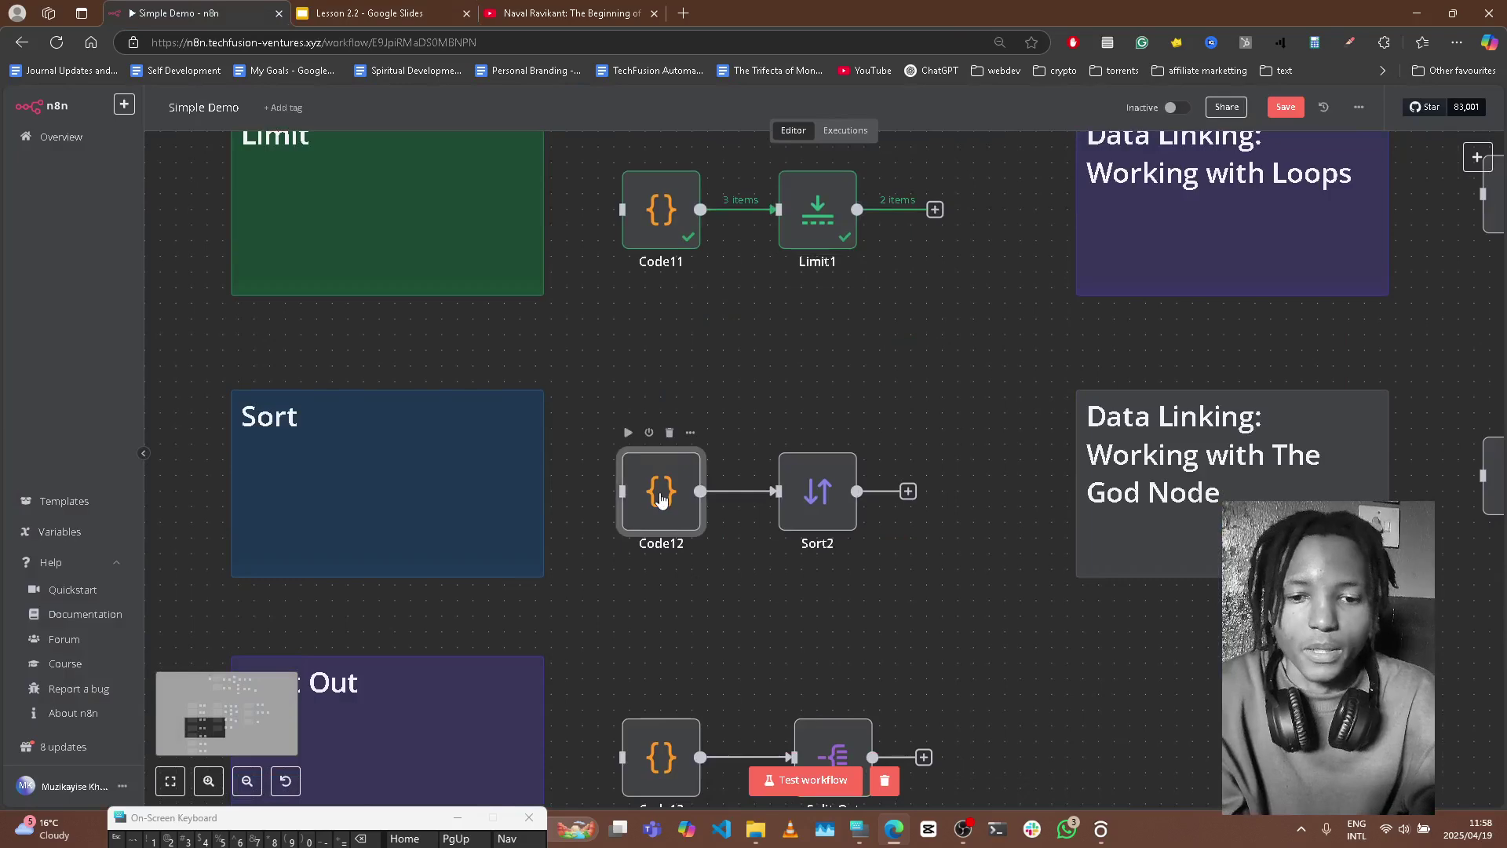
{"action": "left_click", "coordinate": [1099, 132]}
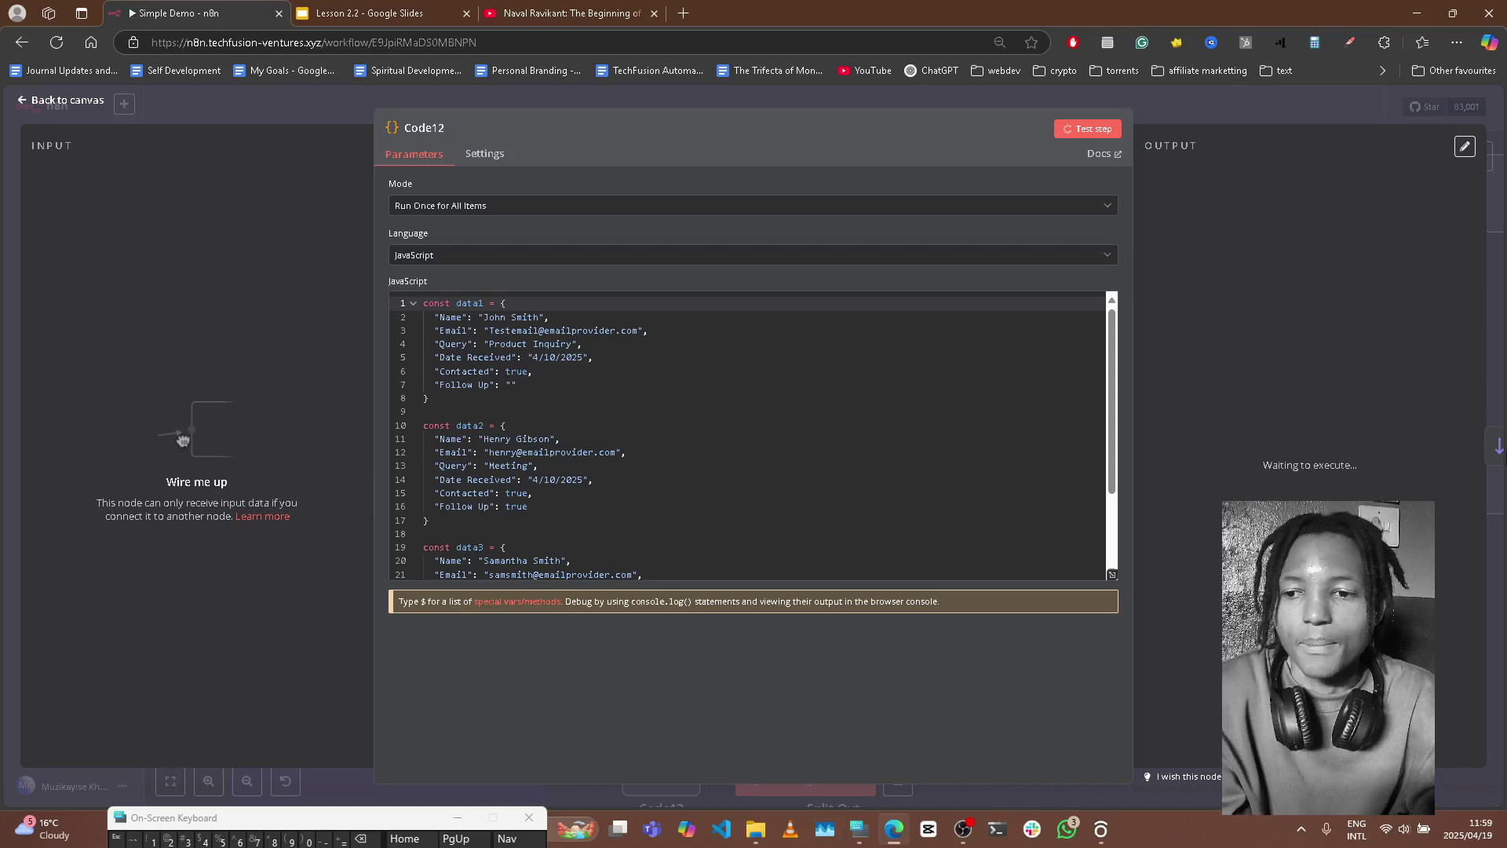
{"action": "left_click", "coordinate": [1492, 456]}
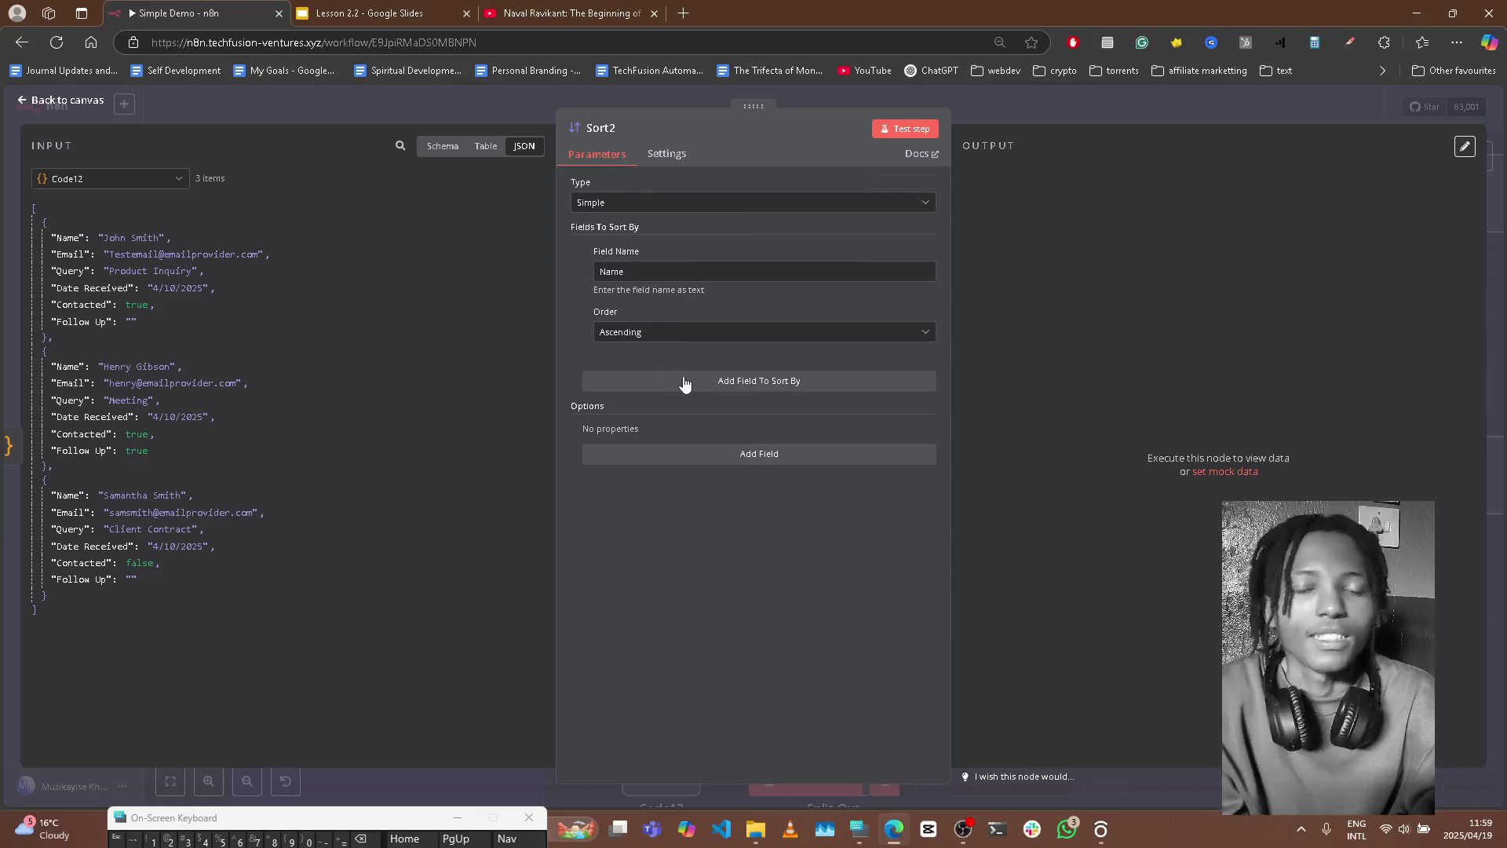
{"action": "left_click", "coordinate": [604, 203]}
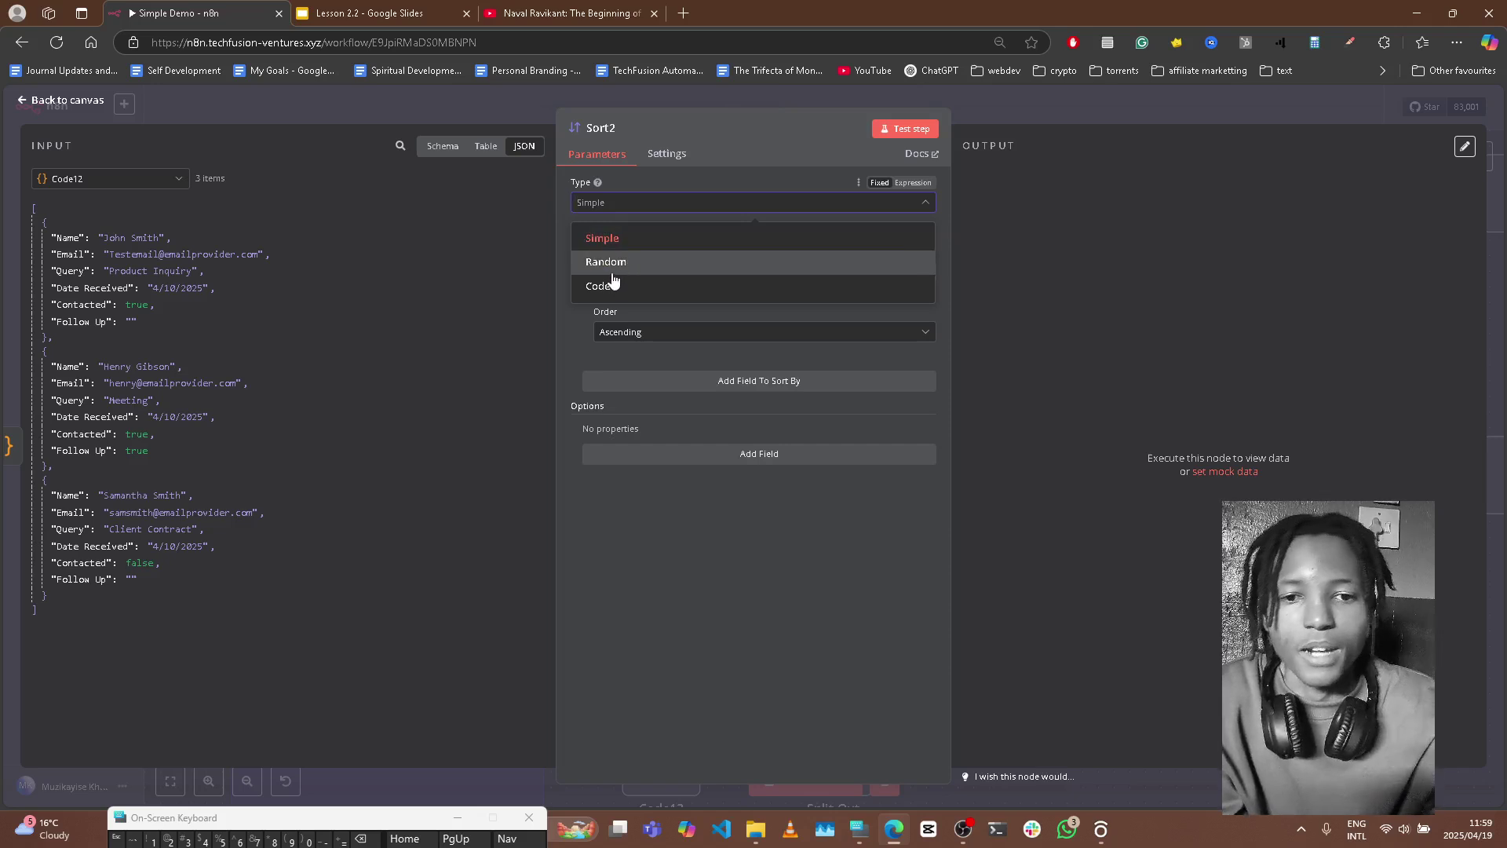
{"action": "left_click", "coordinate": [701, 238]}
{"action": "left_click", "coordinate": [895, 133]}
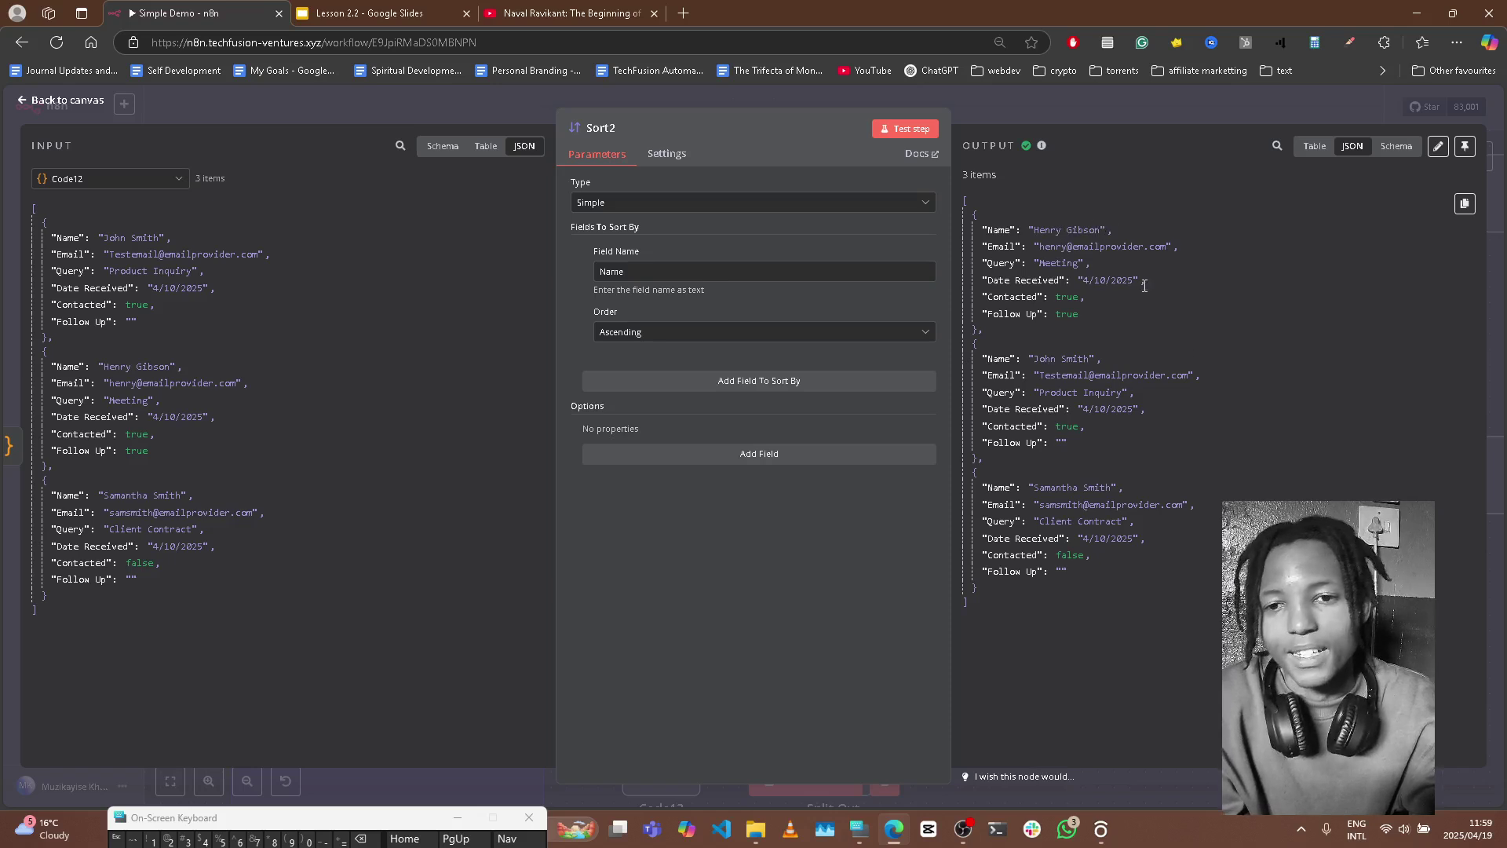
Step: Set the Sort2 node's sort type to Random and test it twice to compare the item order
{"action": "left_click", "coordinate": [671, 203]}
{"action": "left_click", "coordinate": [618, 267]}
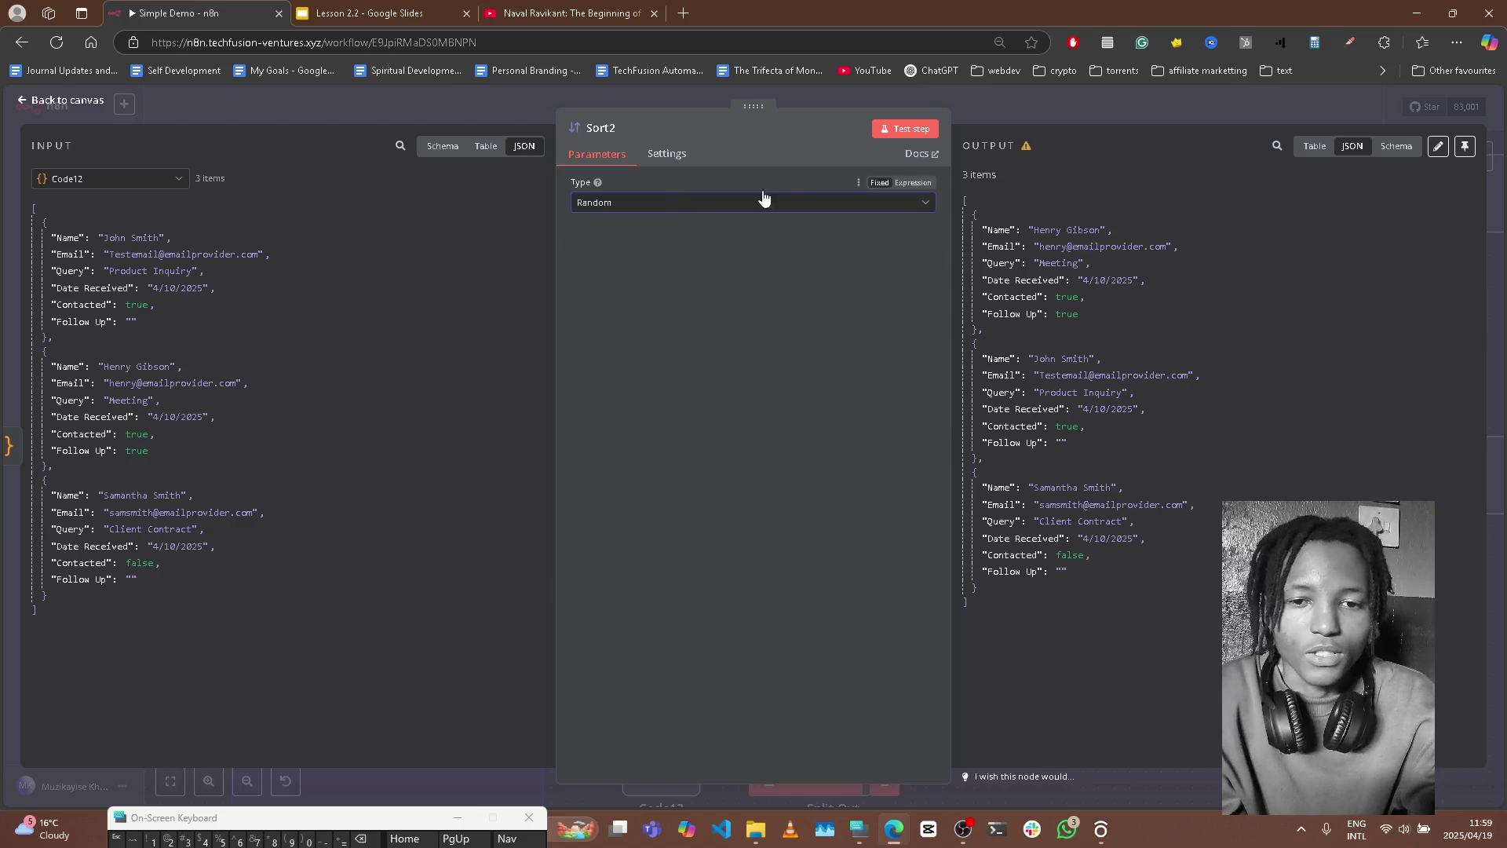
{"action": "left_click", "coordinate": [922, 130]}
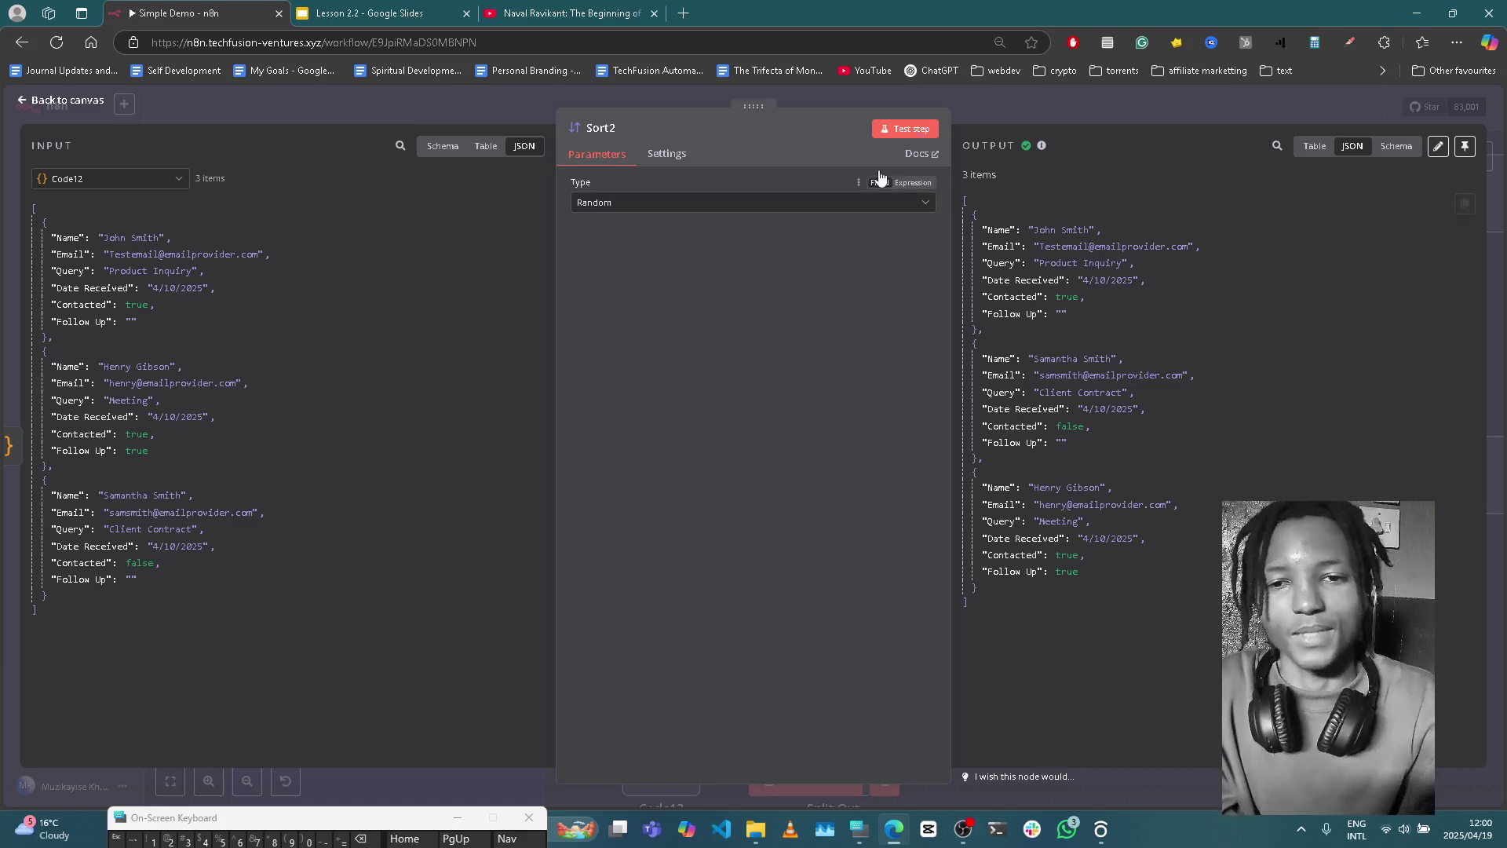
{"action": "left_click", "coordinate": [910, 129]}
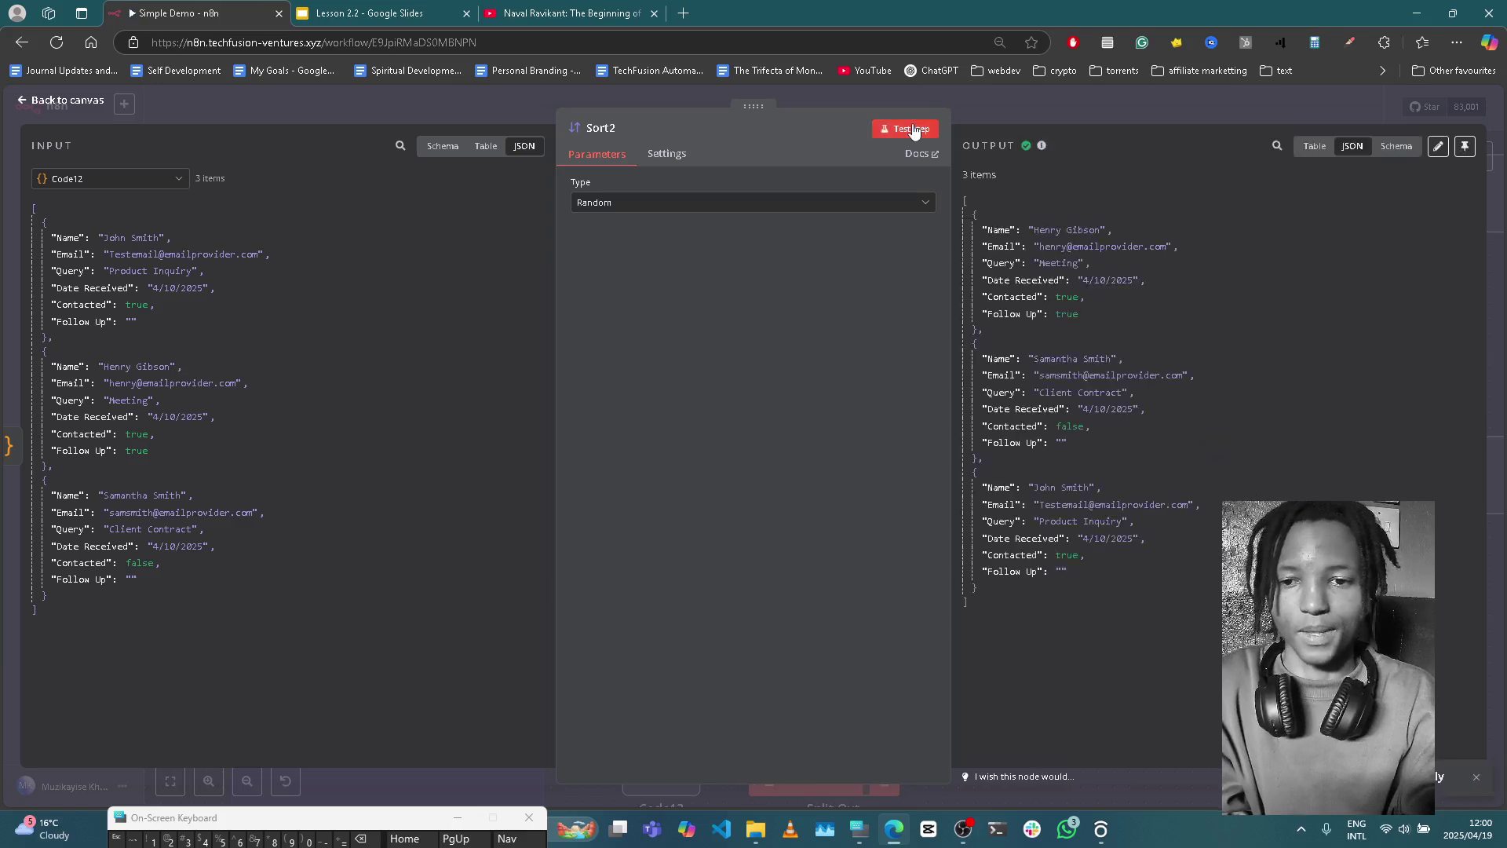
Step: Set the Sort2 node's type to Code and change the fieldName value in its script to 'Name'
{"action": "left_click", "coordinate": [694, 206]}
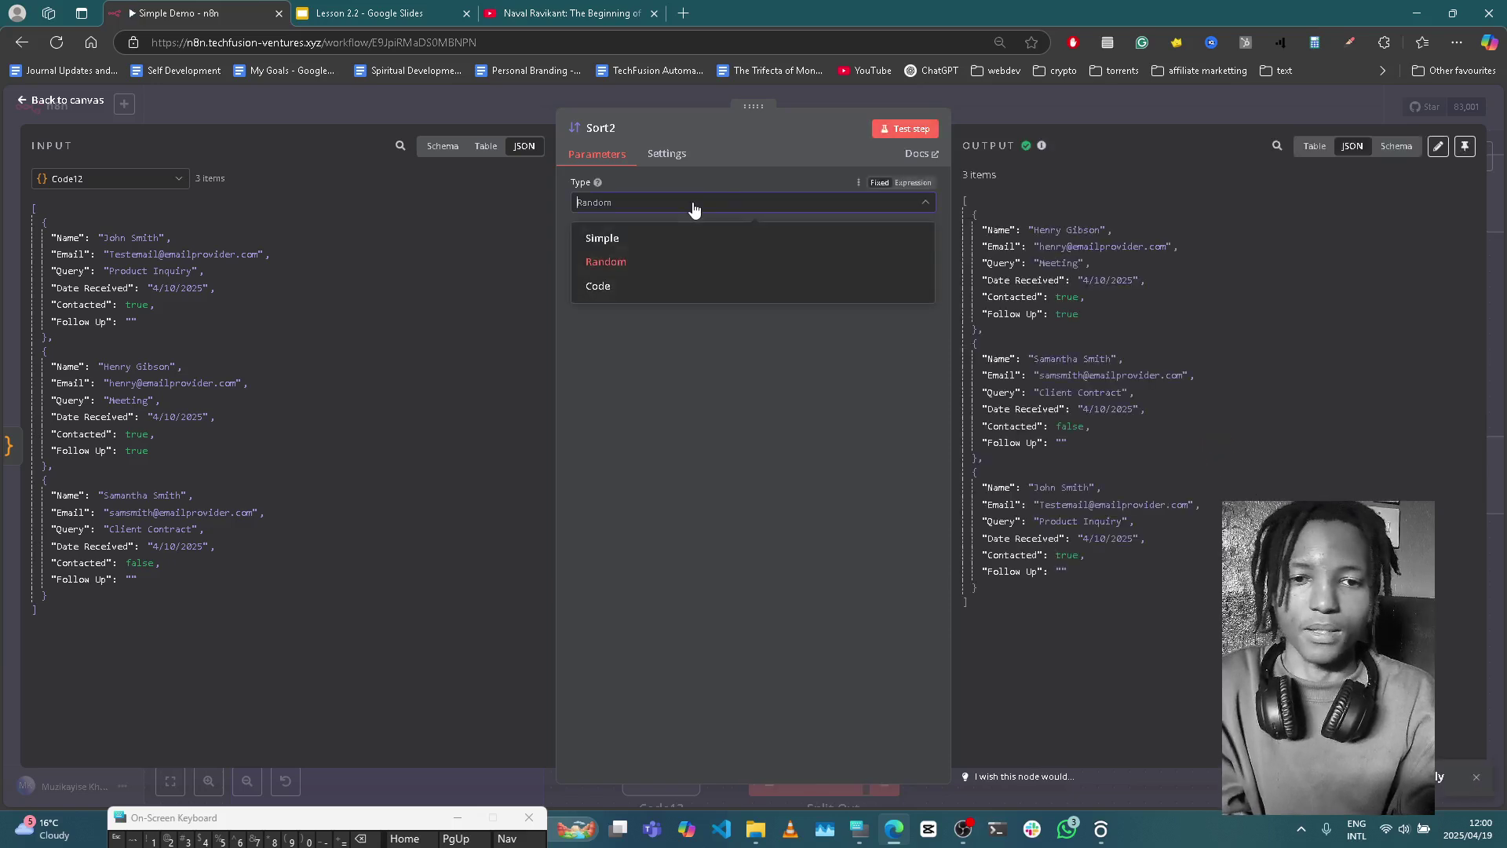
{"action": "left_click", "coordinate": [623, 288]}
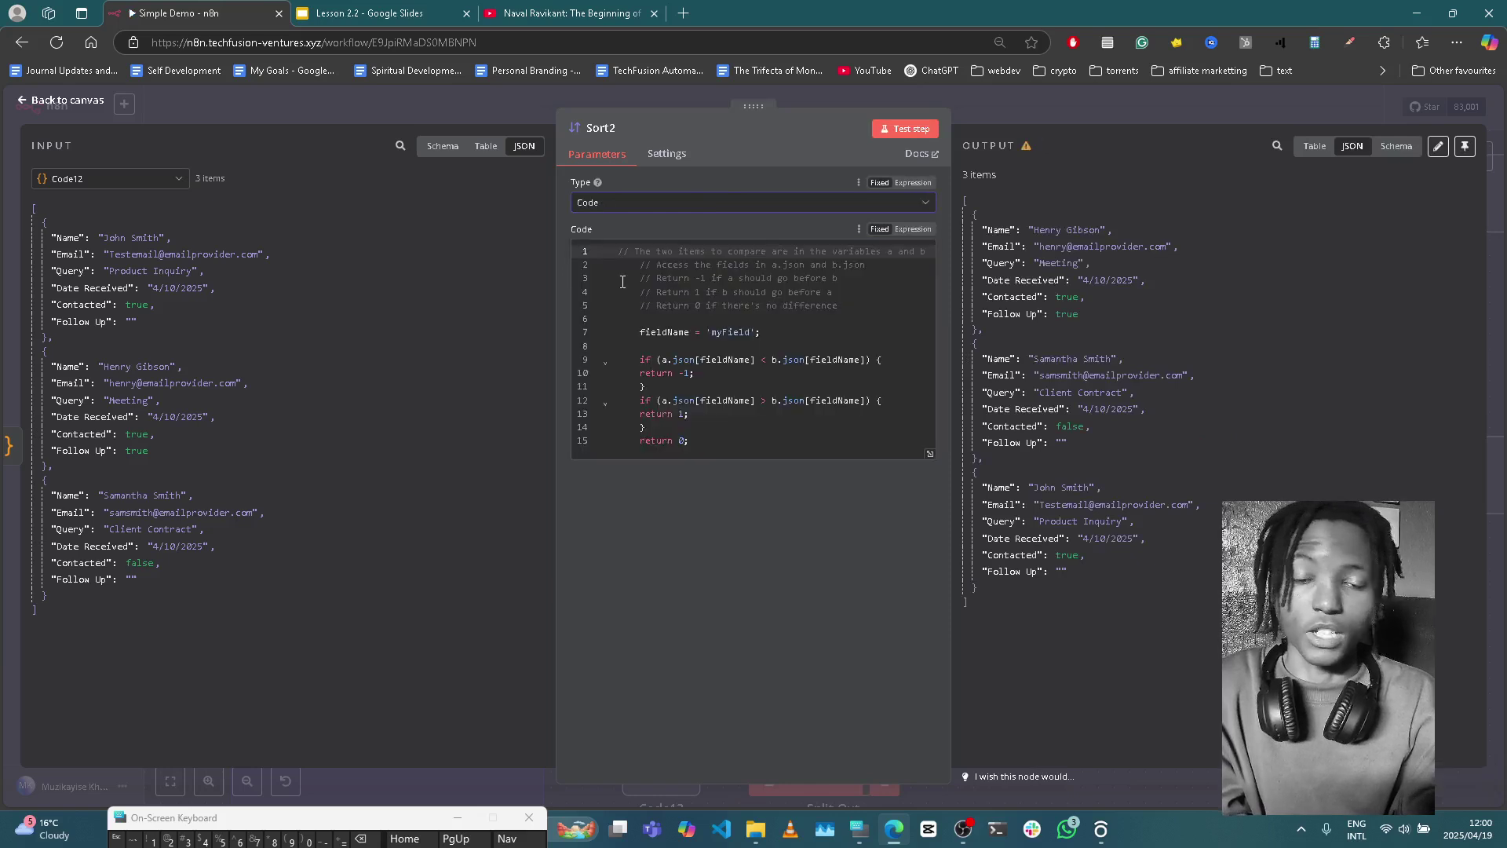
{"action": "left_click", "coordinate": [754, 331]}
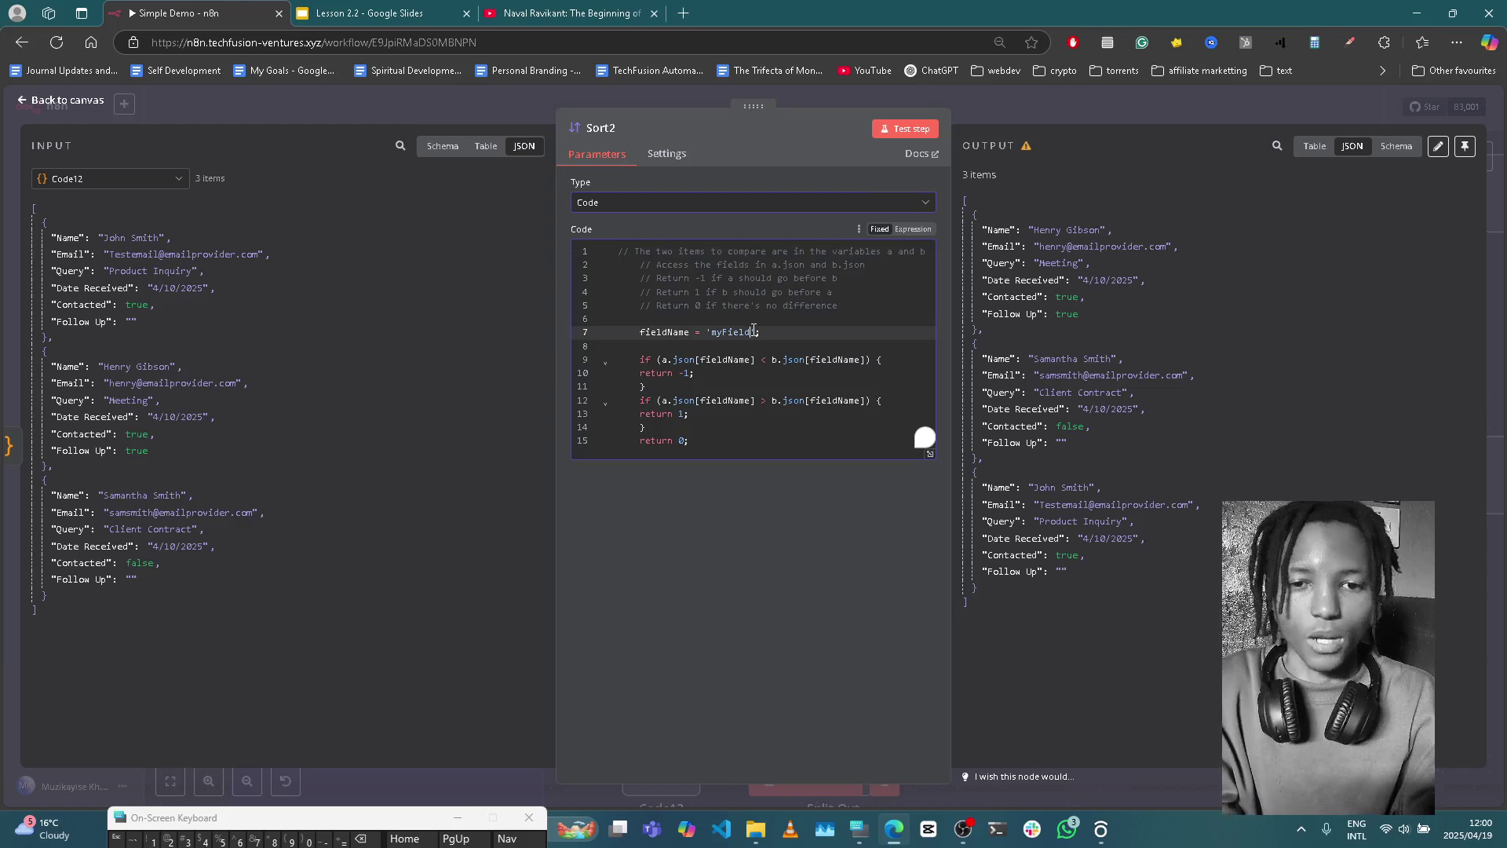
{"action": "key", "text": "BackSpace"}
{"action": "key", "text": "BackSpace"}
{"action": "key", "text": "BackSpace"}
{"action": "key", "text": "BackSpace"}
{"action": "key", "text": "BackSpace"}
{"action": "key", "text": "BackSpace"}
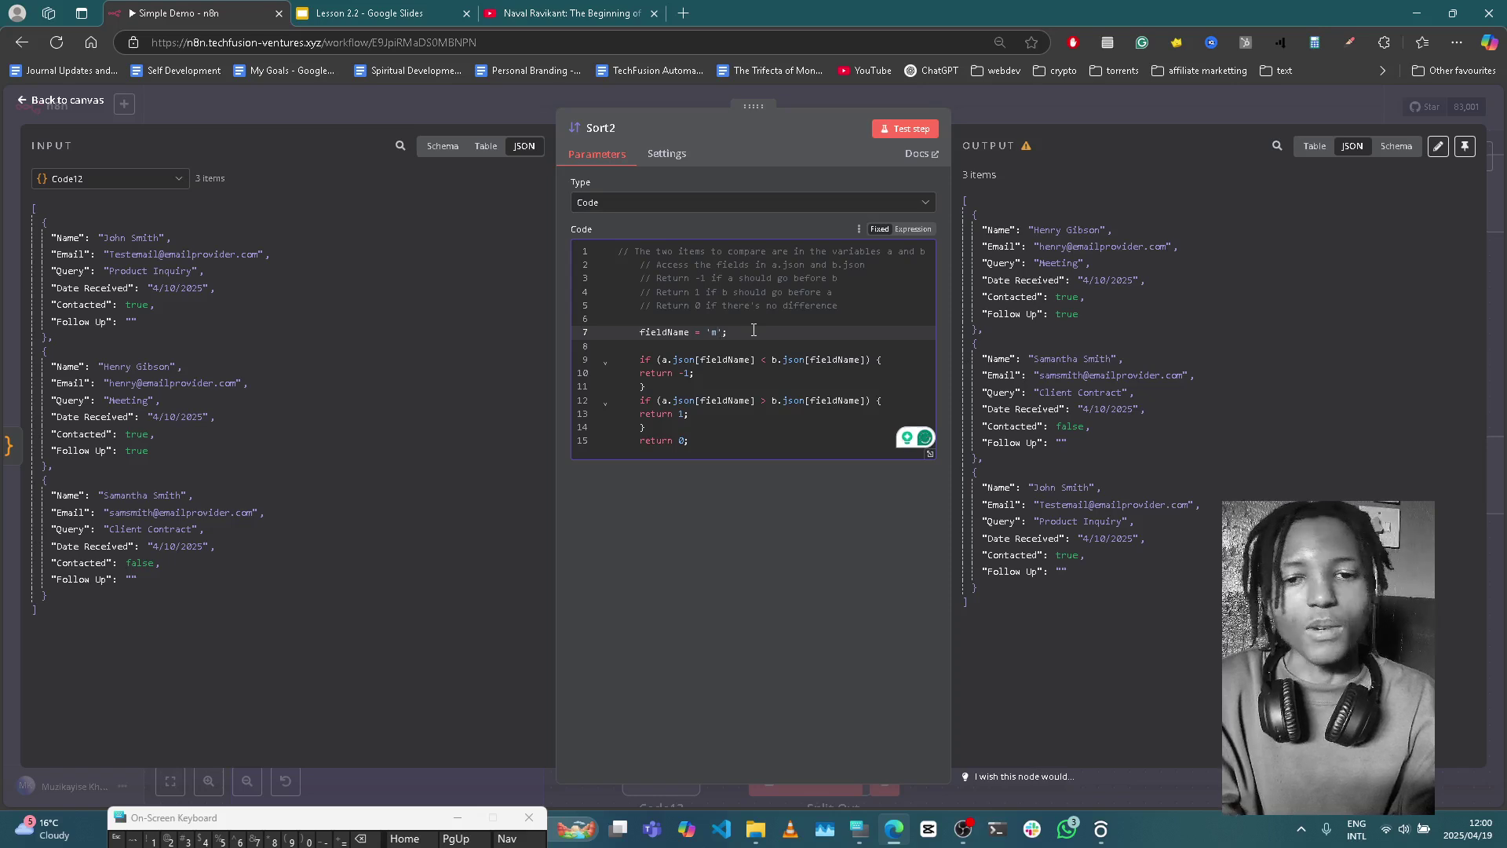
{"action": "key", "text": "BackSpace"}
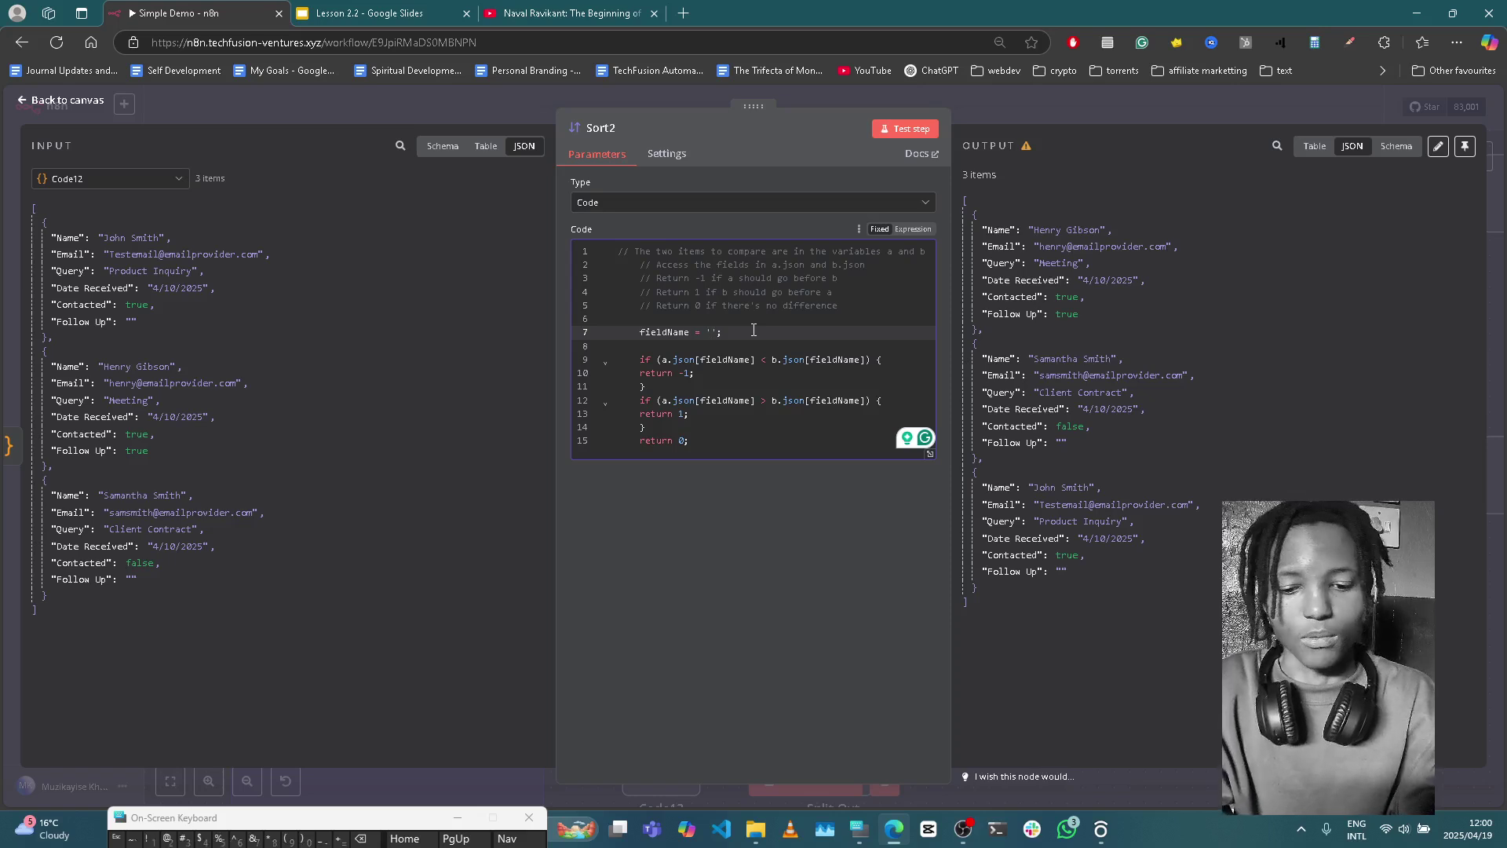
{"action": "type", "text": "Name"}
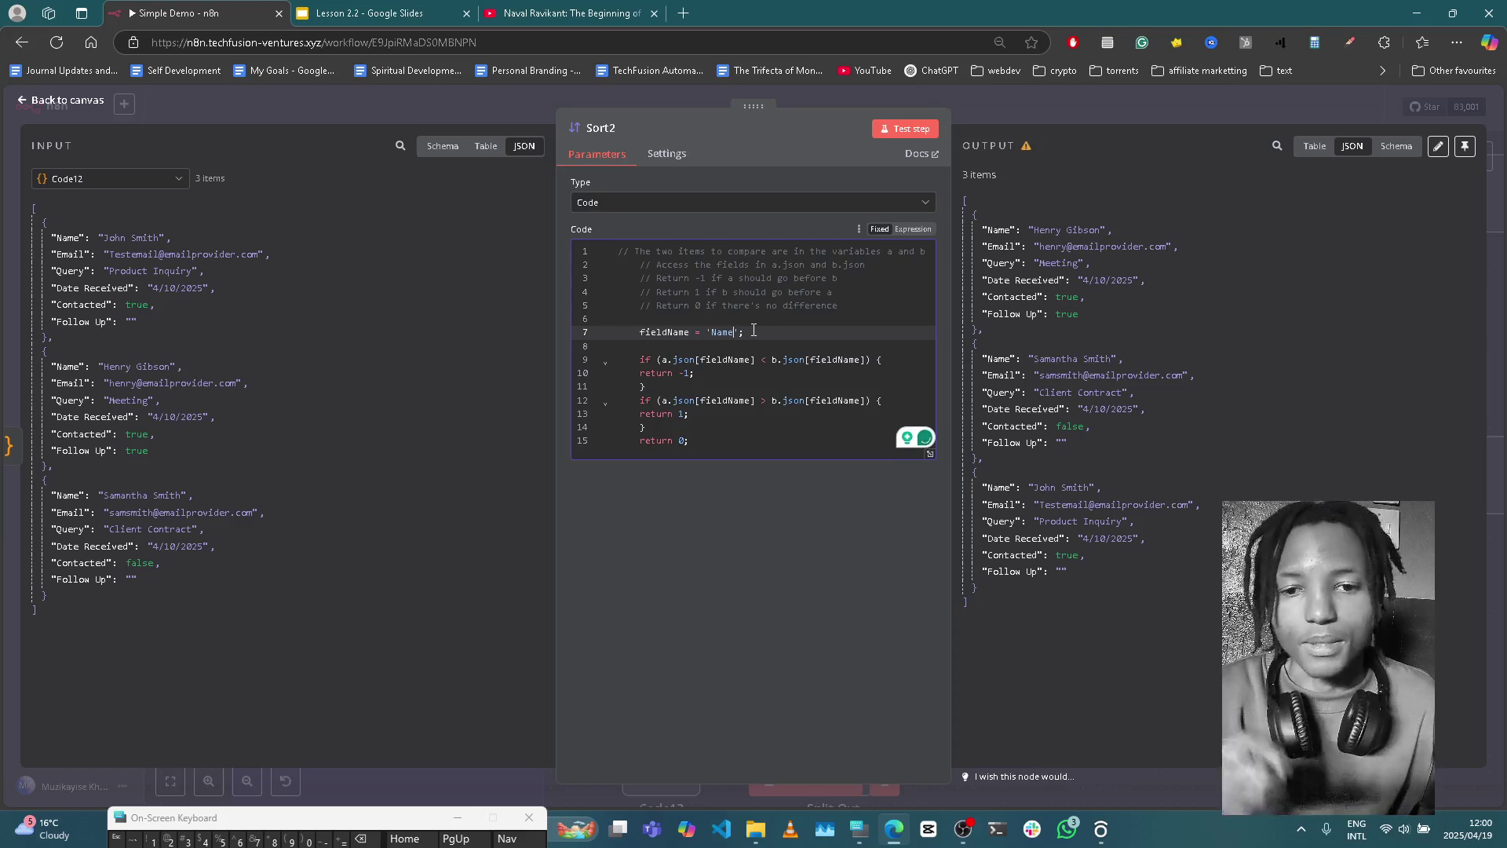
Step: Test the code-based sort in the Sort2 node and save the workflow
{"action": "left_click", "coordinate": [900, 129]}
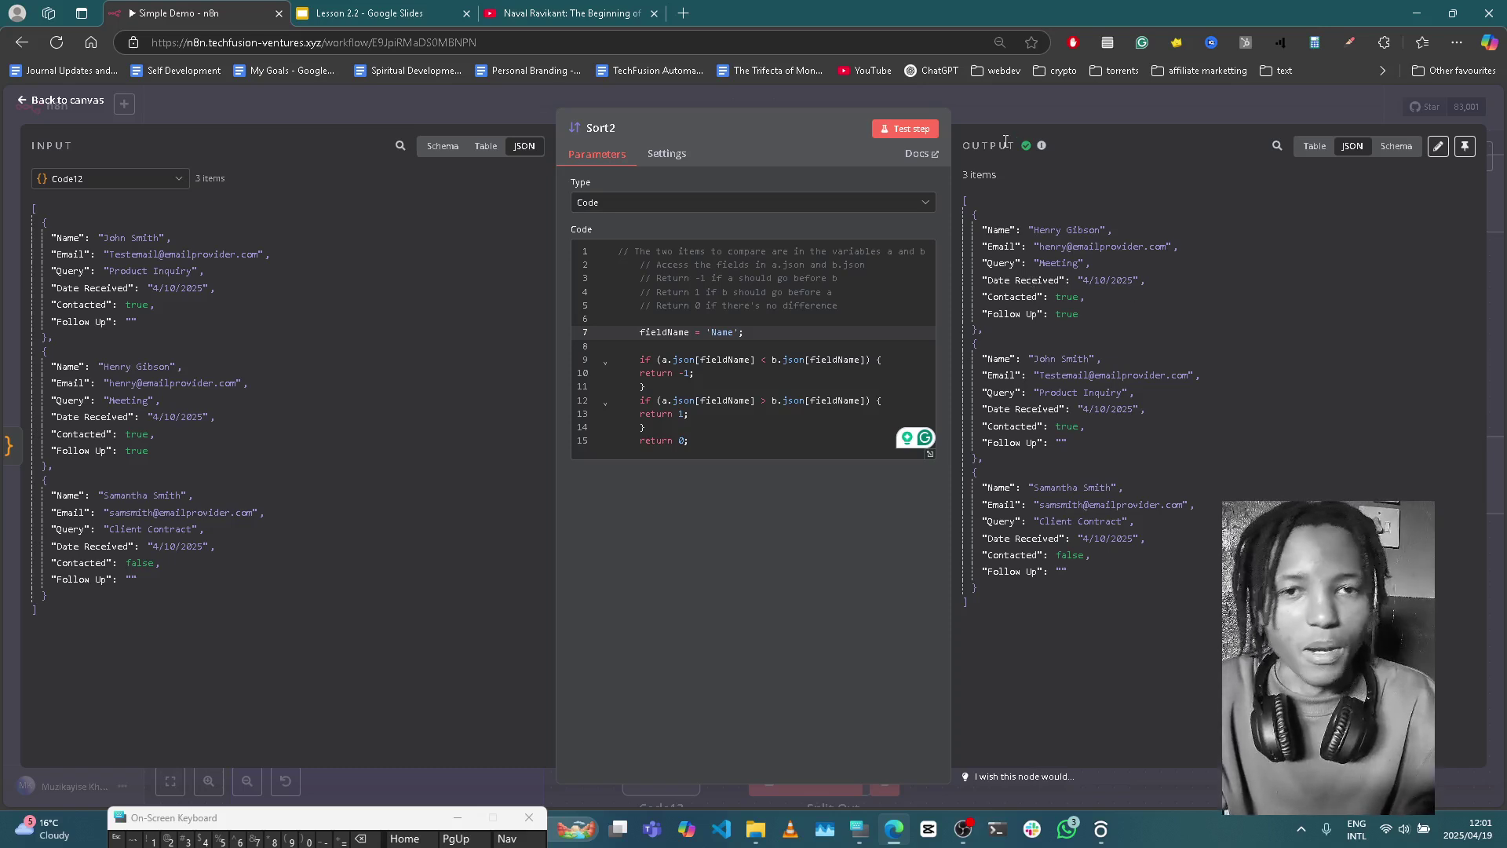
{"action": "left_click", "coordinate": [1038, 100]}
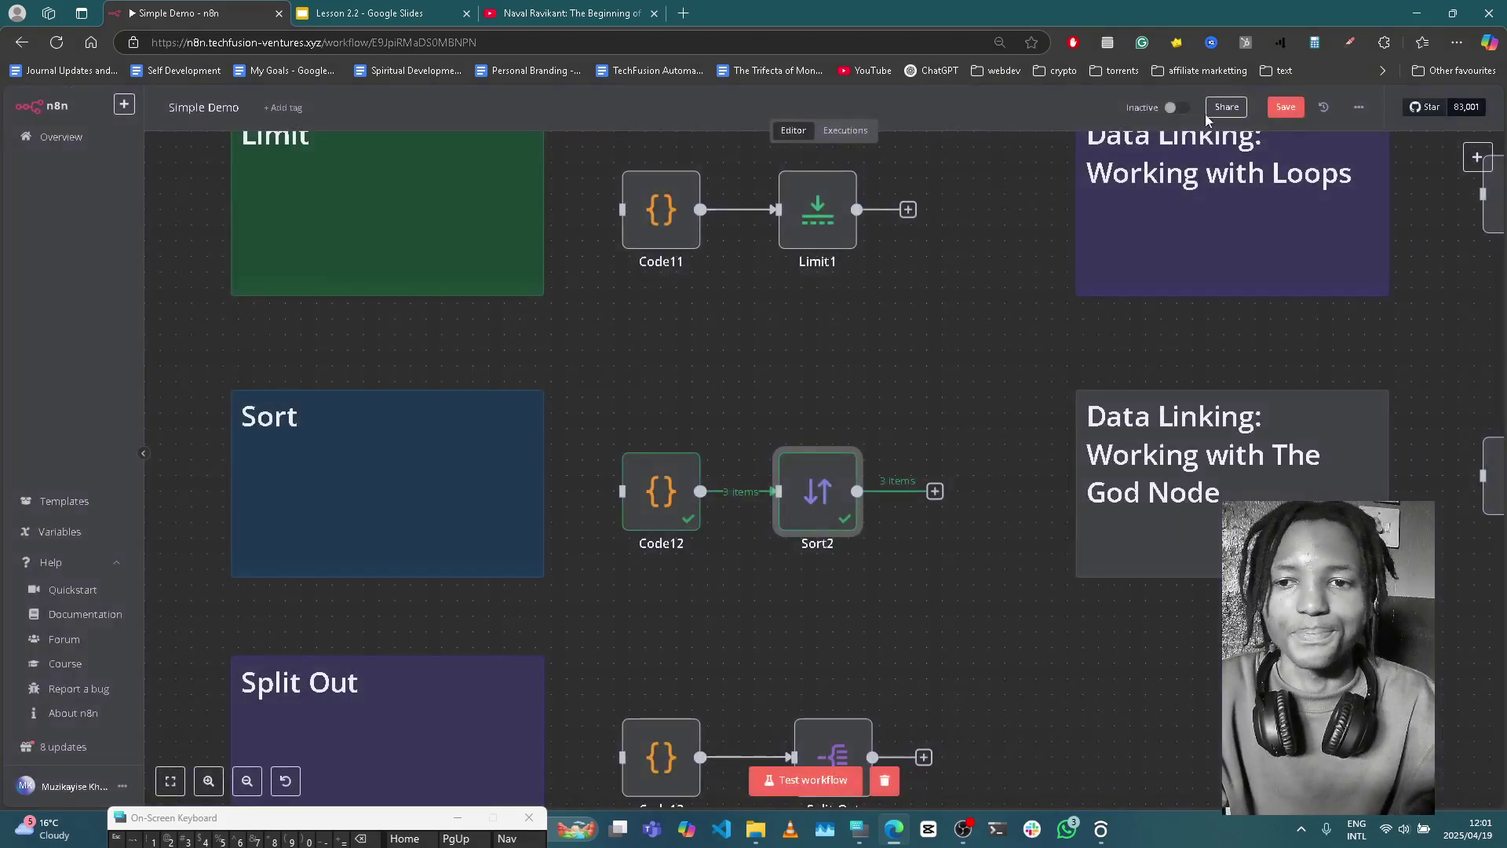
{"action": "left_click", "coordinate": [1286, 112]}
Step: Switch to the Google Slides presentation and view the Split and Summarise slide
{"action": "left_click", "coordinate": [385, 14]}
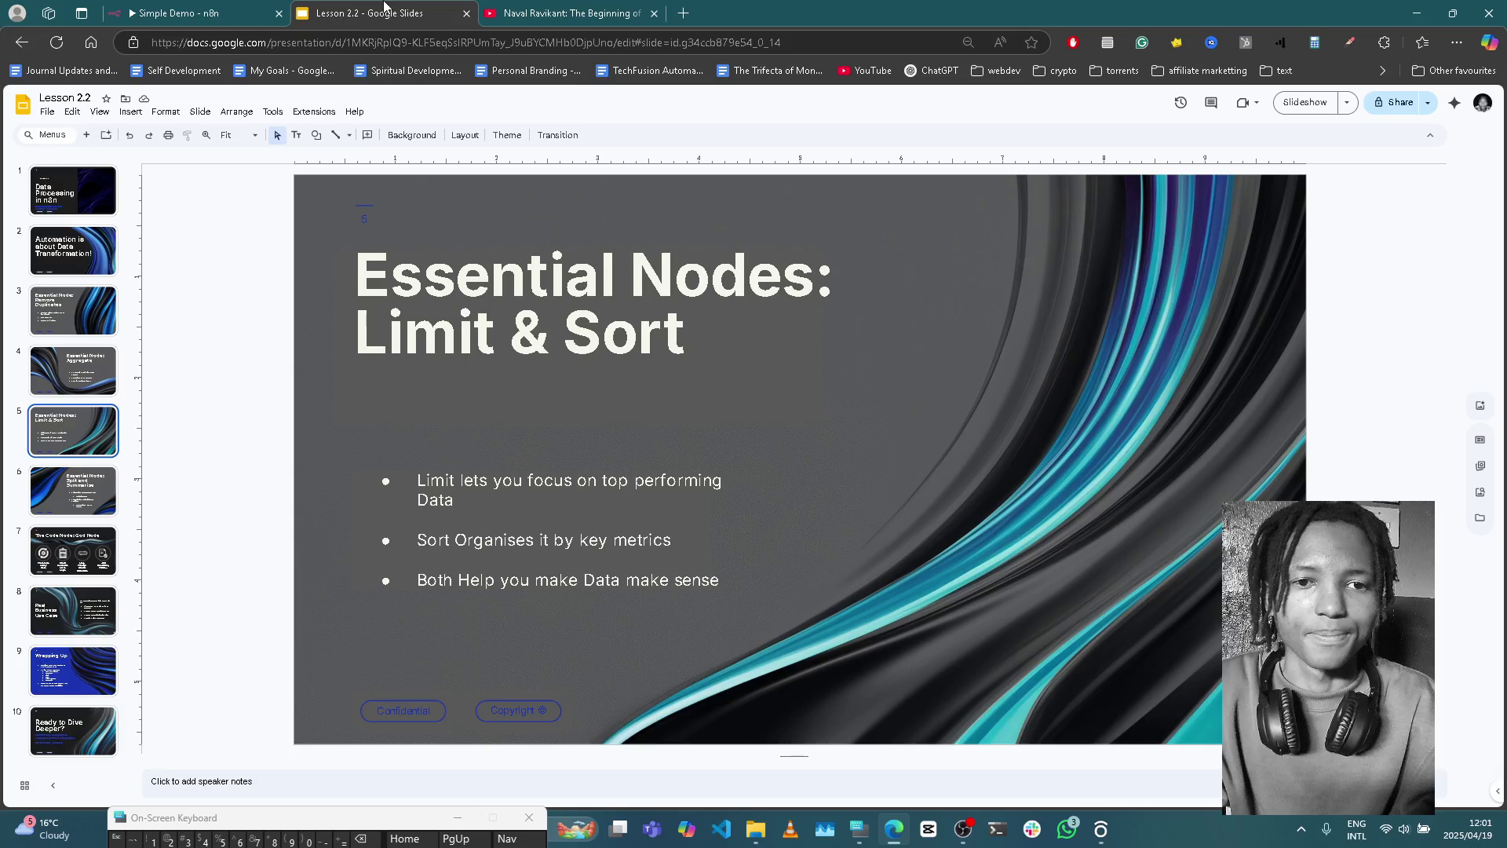
{"action": "left_click", "coordinate": [78, 466]}
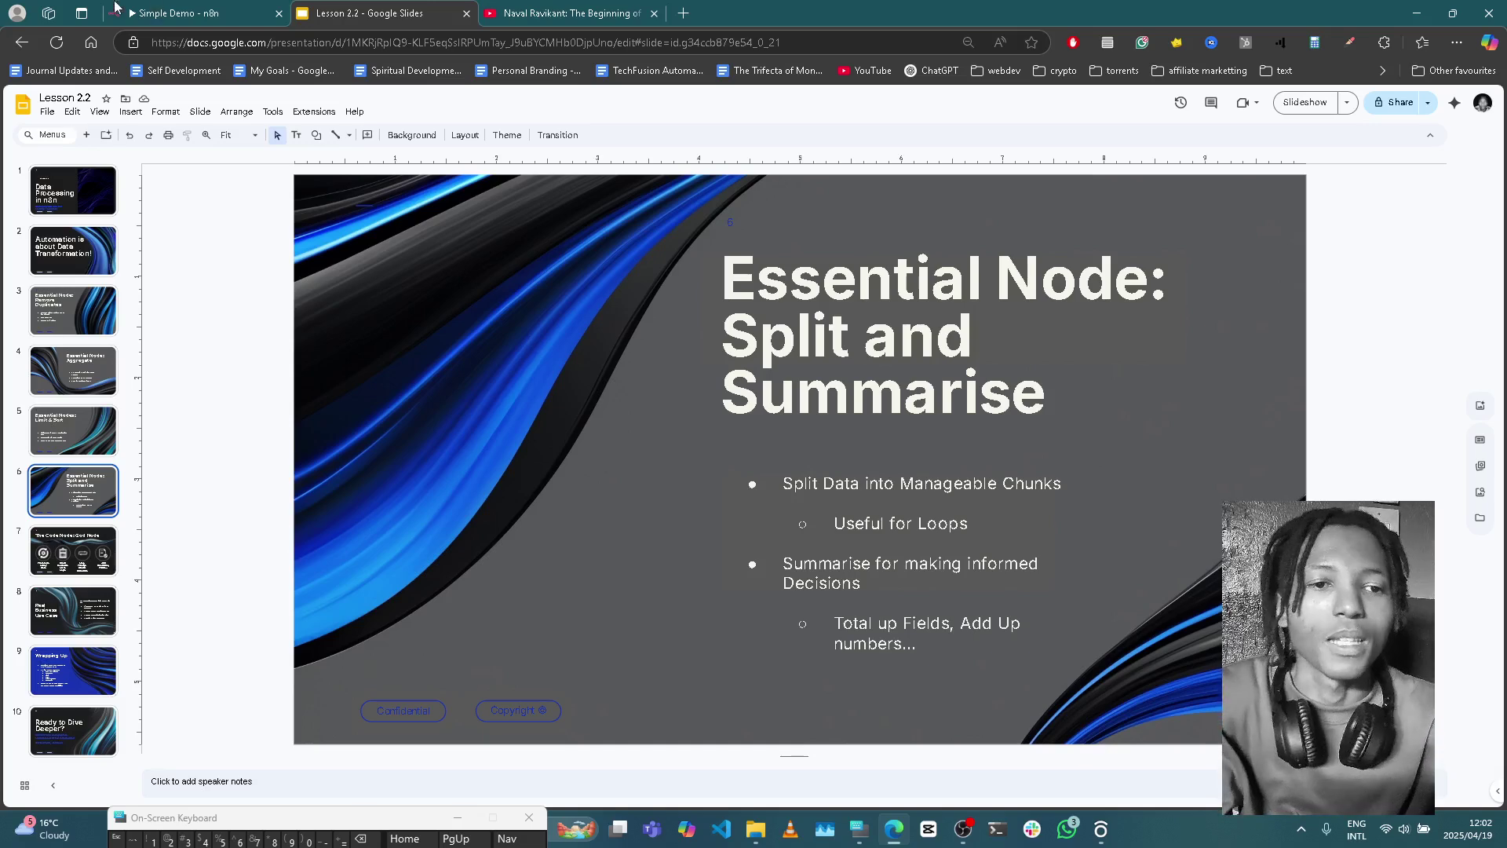
Step: Back in n8n, run the Code13 node and test Split Out on its data, splitting Email and including Follow Up and Contacted
{"action": "left_click", "coordinate": [168, 10]}
{"action": "scroll", "coordinate": [750, 563], "scroll_direction": "down", "scroll_amount": 5}
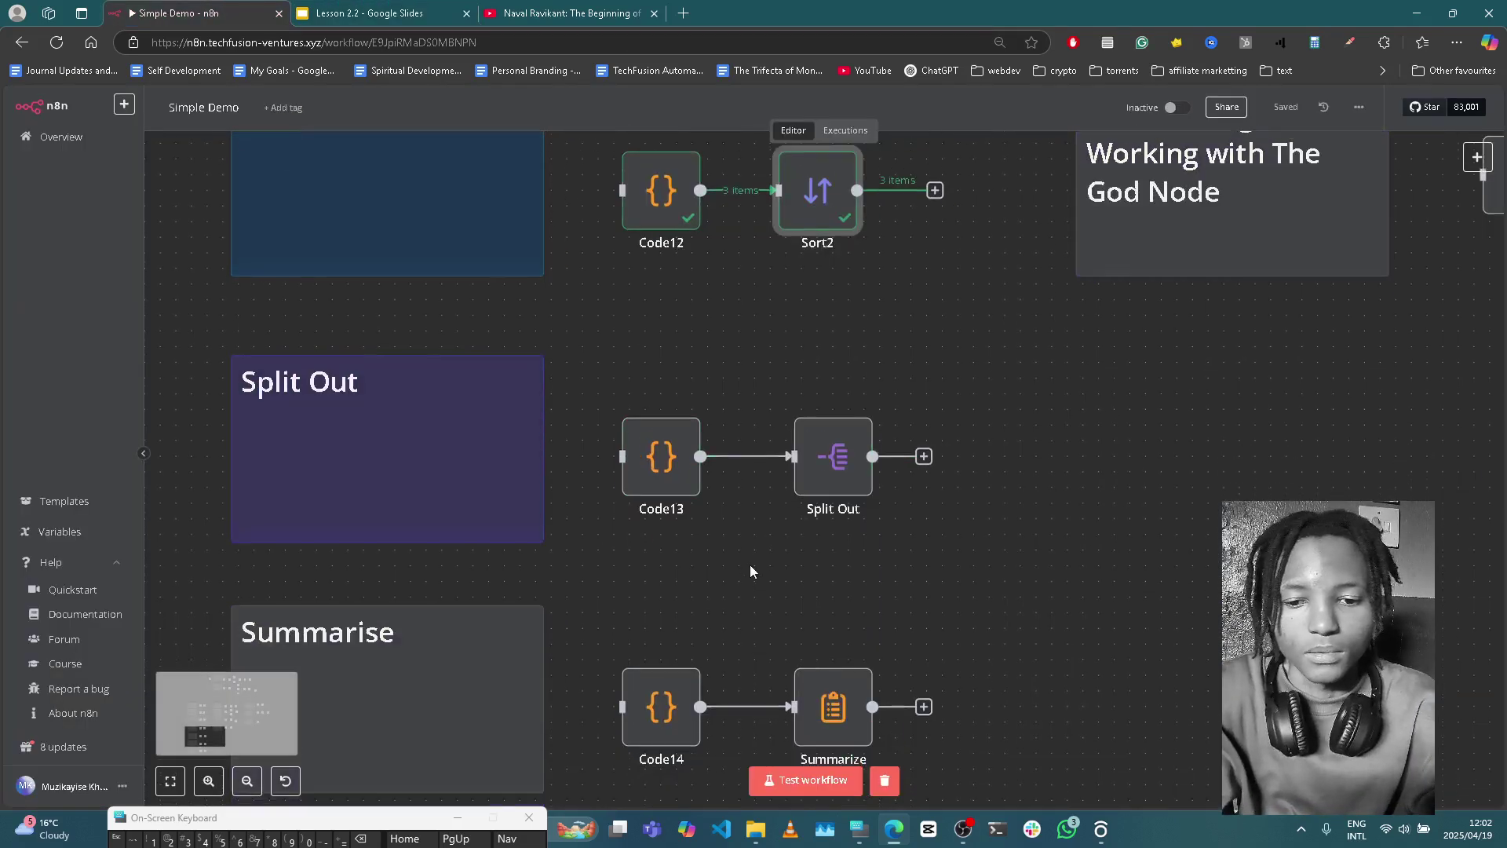
{"action": "left_click", "coordinate": [663, 411]}
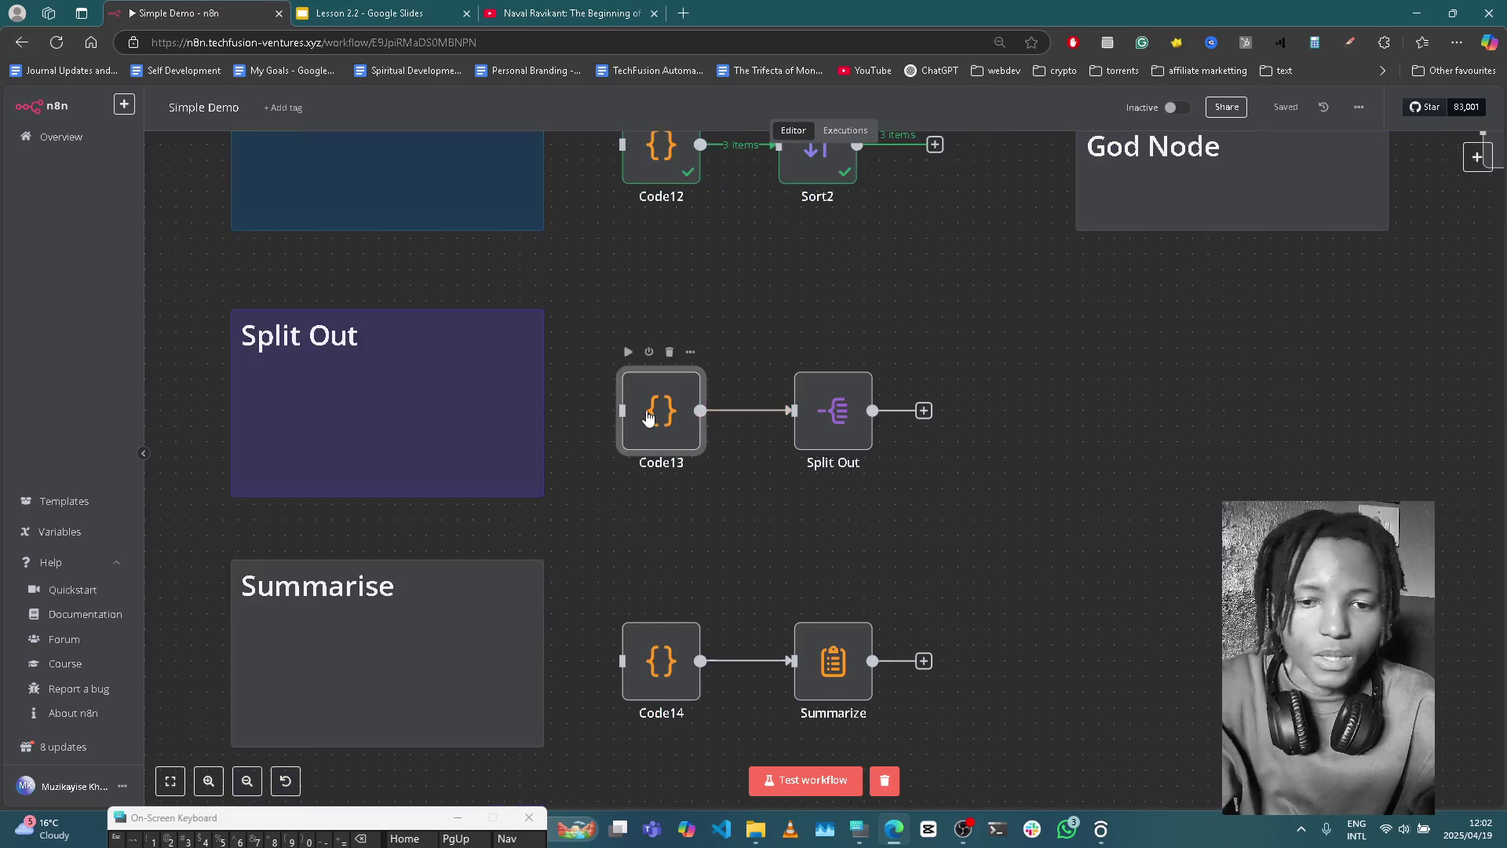
{"action": "double_click", "coordinate": [663, 411]}
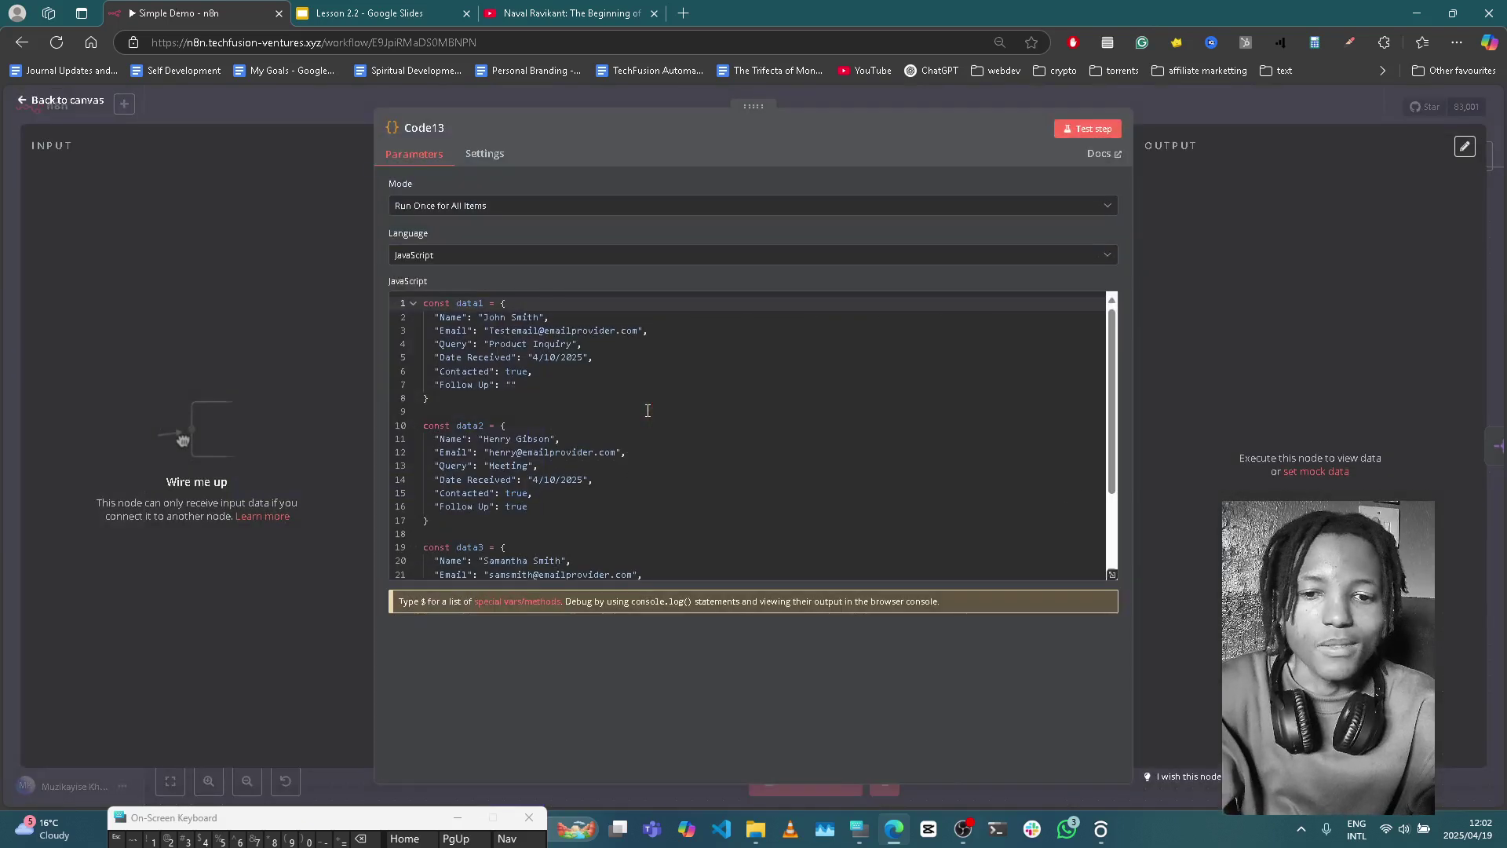
{"action": "left_click", "coordinate": [1102, 138]}
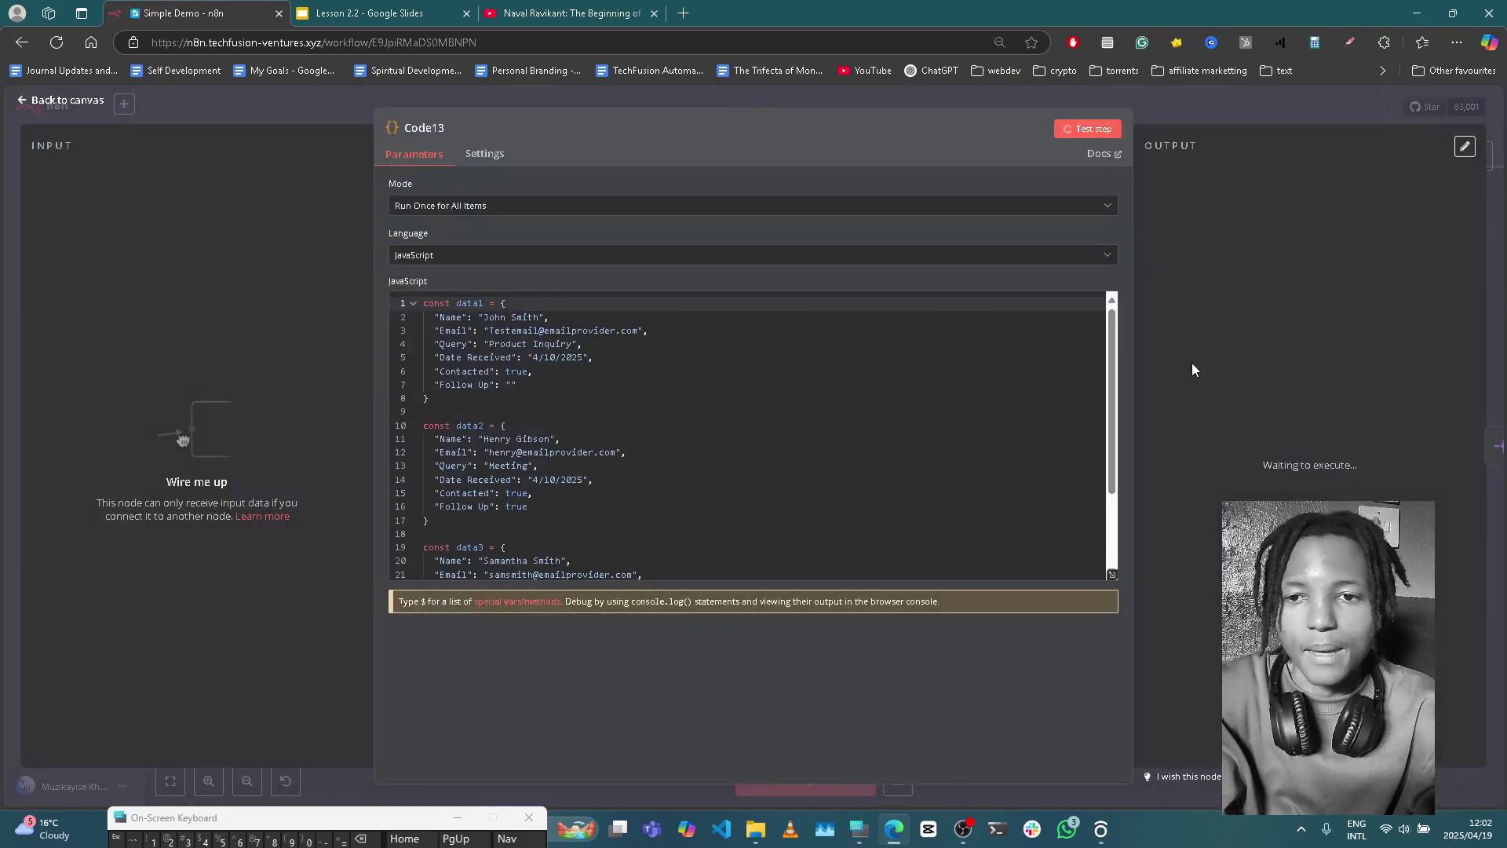
{"action": "left_click", "coordinate": [1487, 459]}
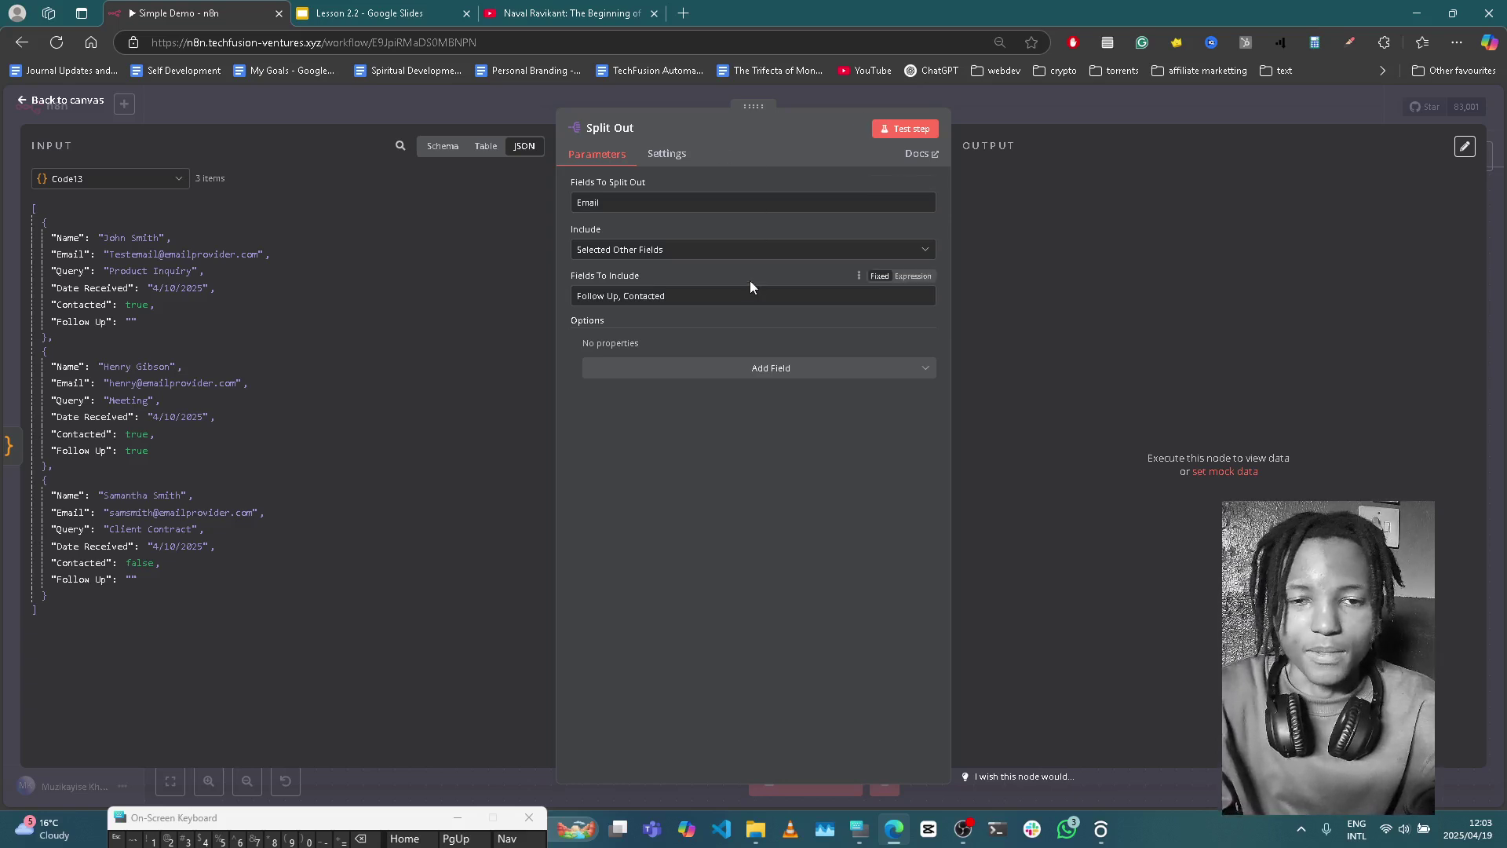
{"action": "left_click", "coordinate": [908, 131]}
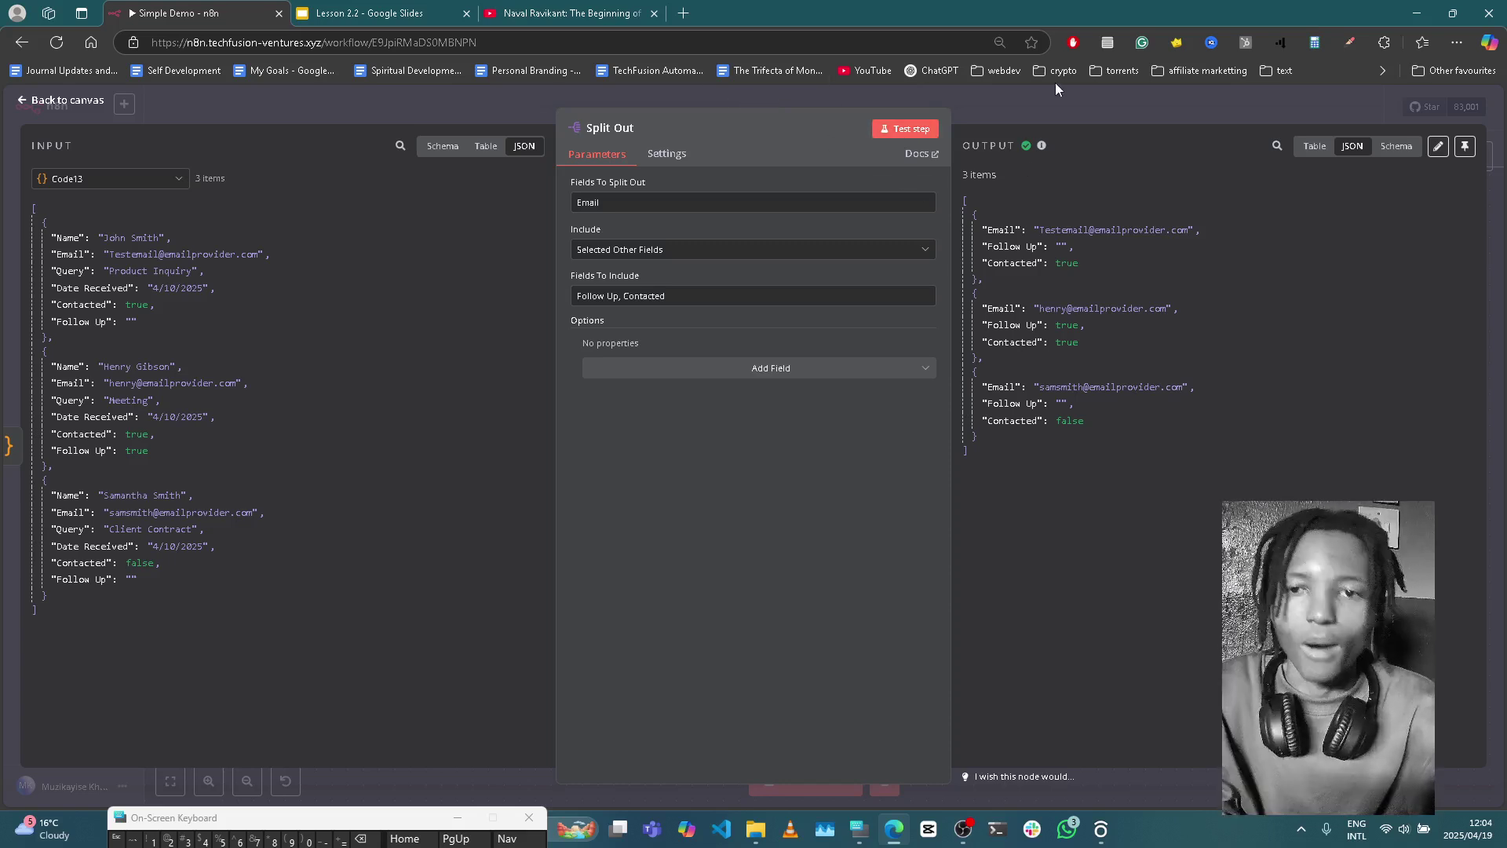
{"action": "left_click", "coordinate": [1010, 107]}
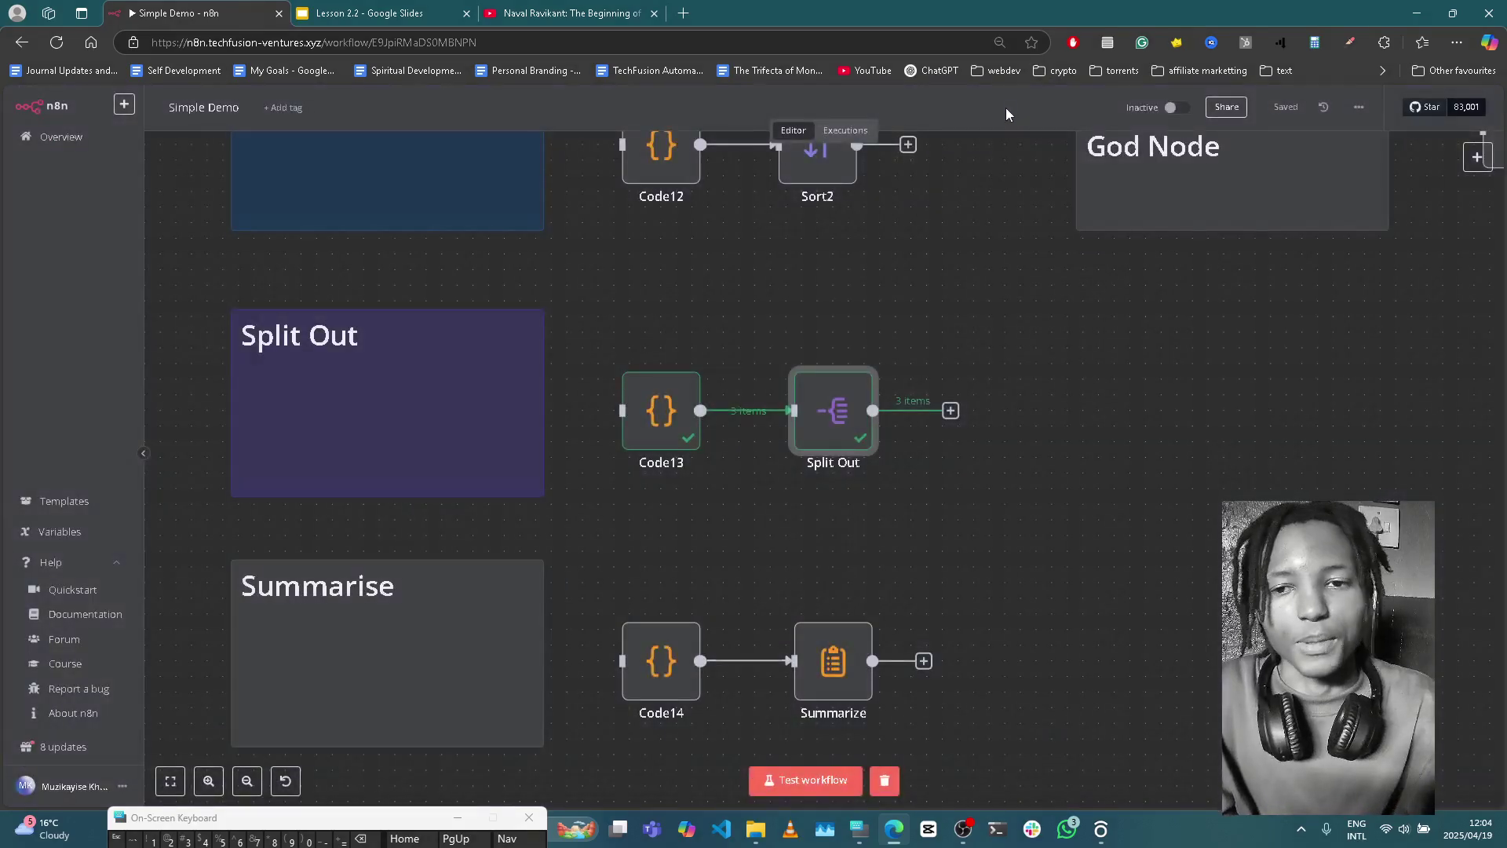
Step: Test the Code14 node in the Summarise section, view the Split and Summarise slide in Google Slides, and return to n8n
{"action": "scroll", "coordinate": [888, 554], "scroll_direction": "down", "scroll_amount": 3}
{"action": "left_click", "coordinate": [663, 541]}
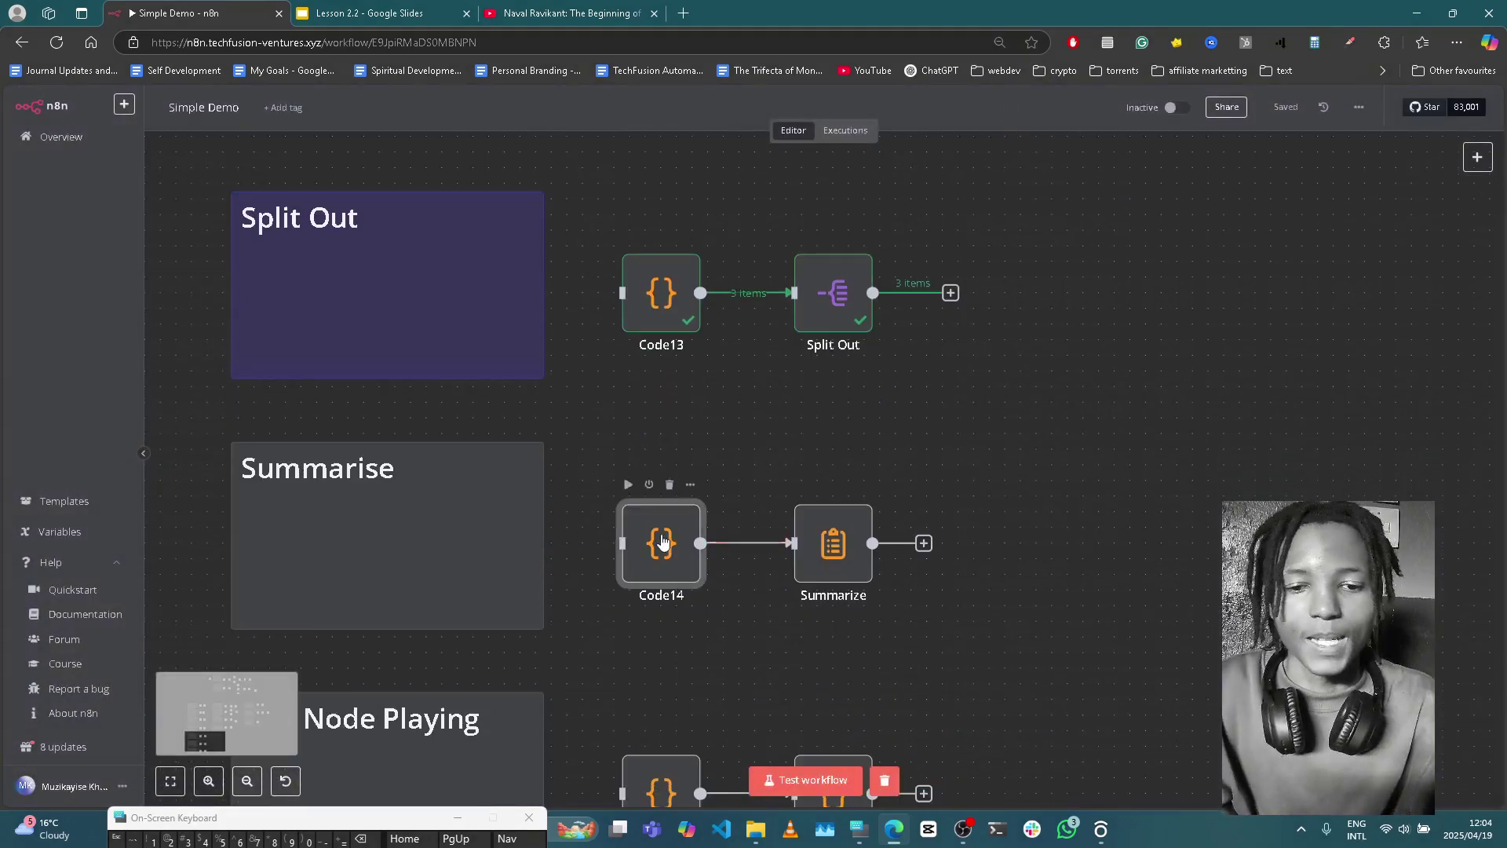
{"action": "double_click", "coordinate": [662, 541]}
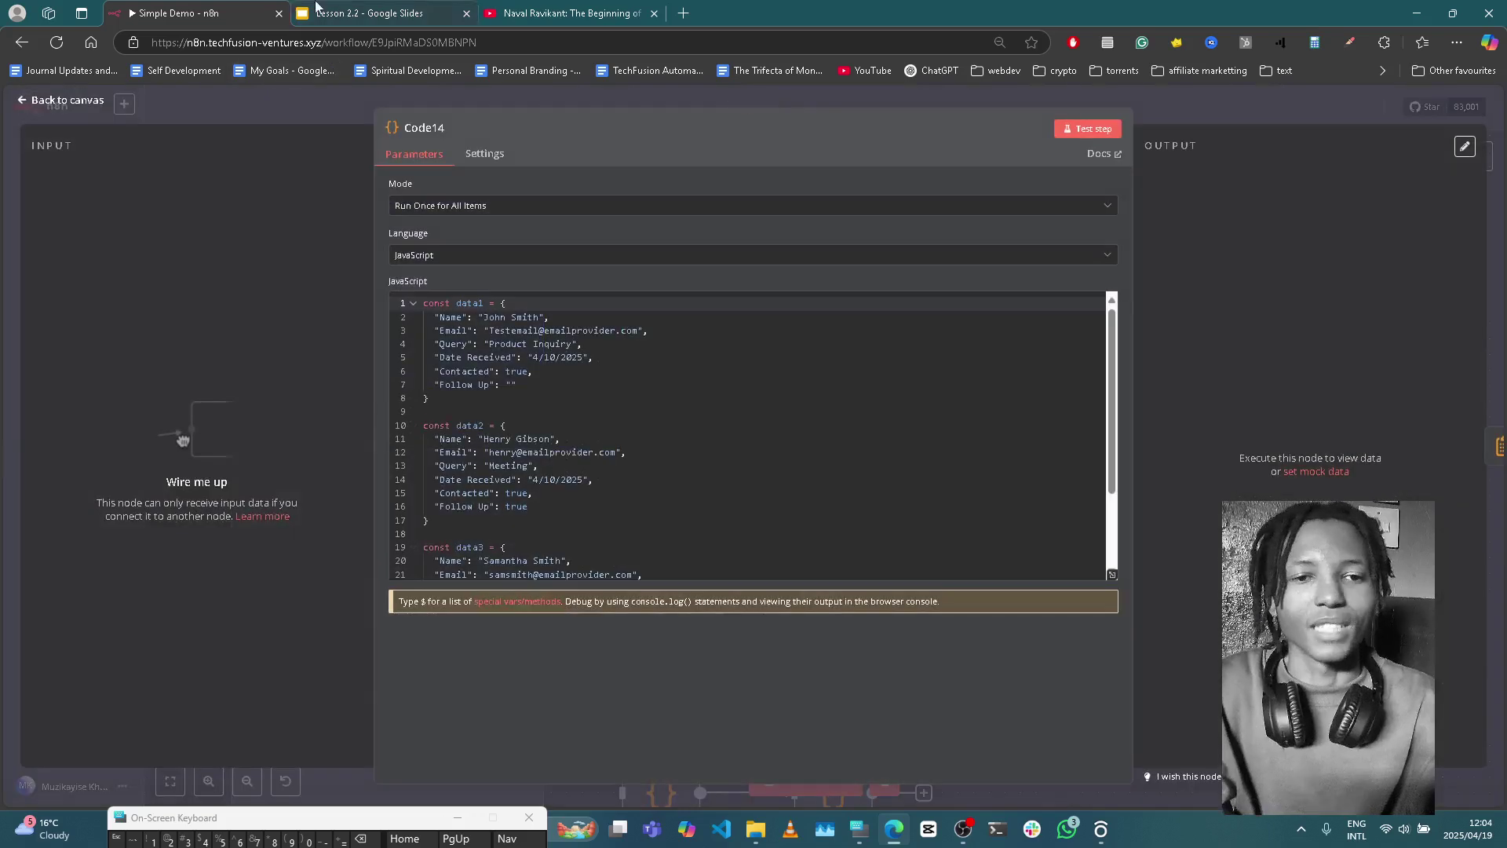
{"action": "left_click", "coordinate": [1095, 129]}
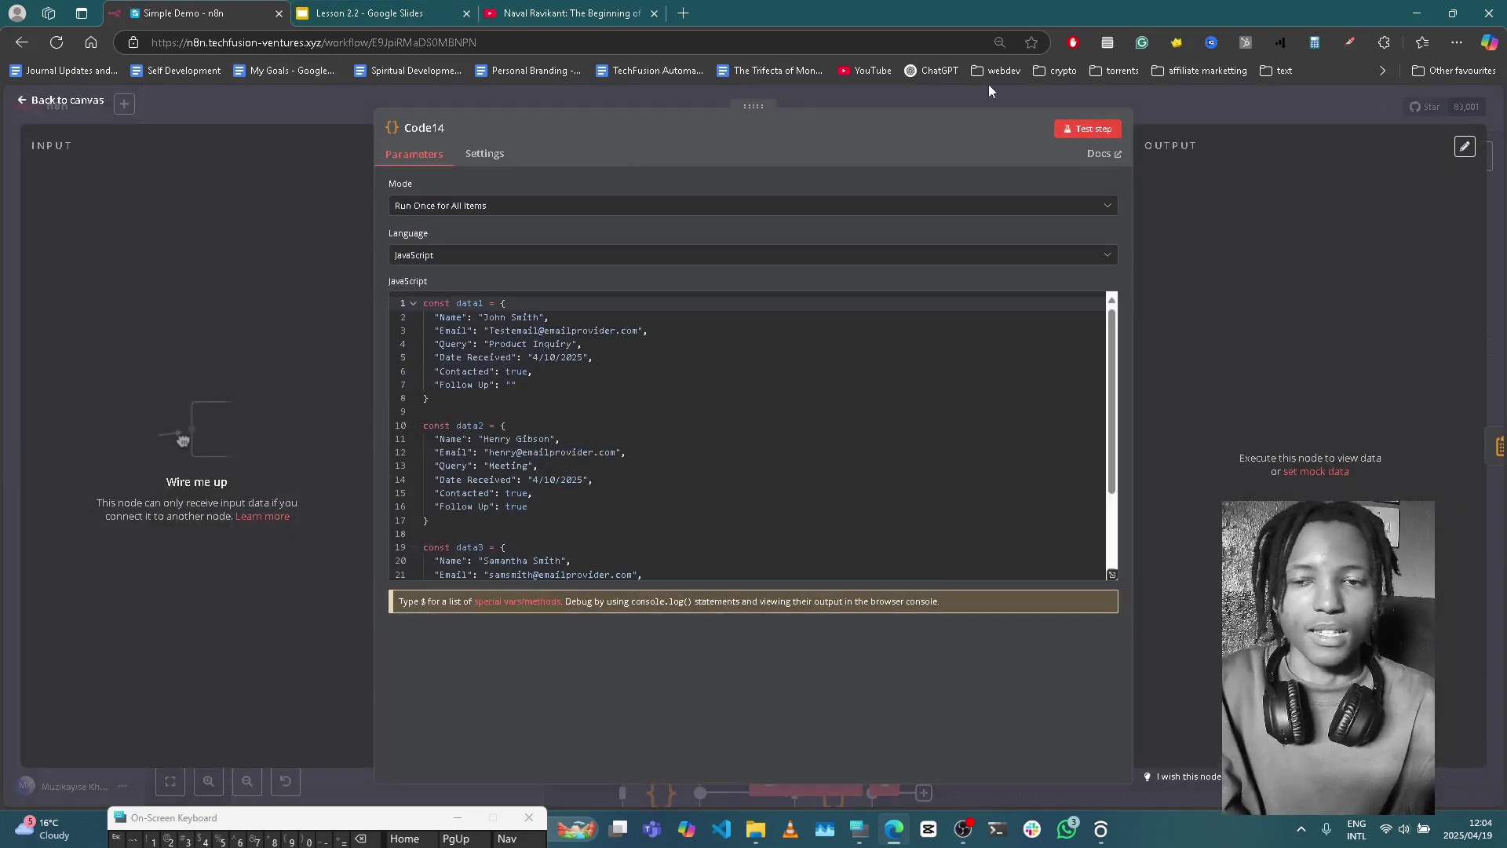
{"action": "left_click", "coordinate": [338, 11]}
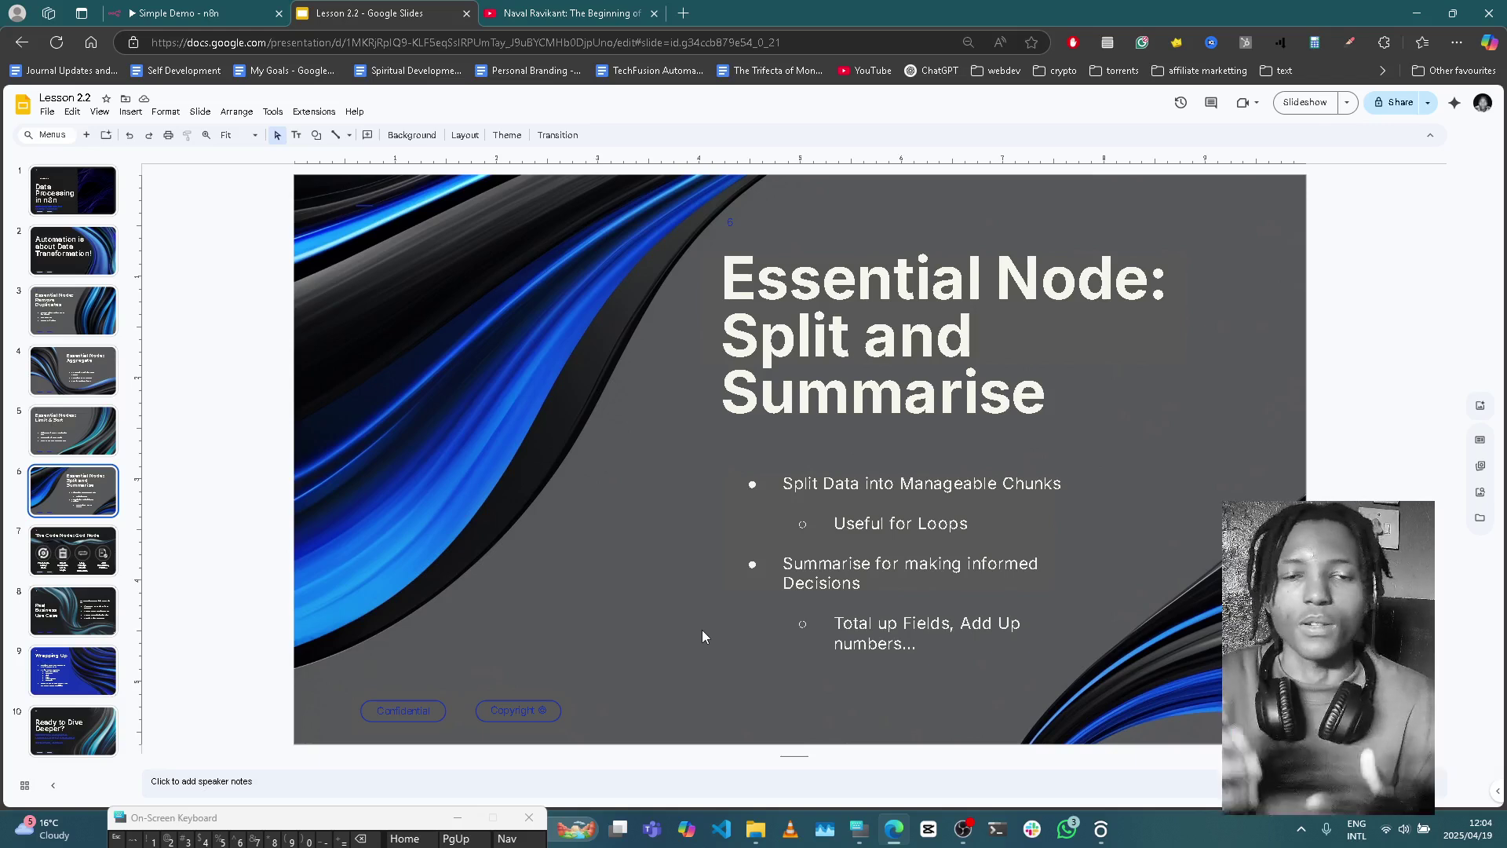
{"action": "left_click", "coordinate": [241, 8]}
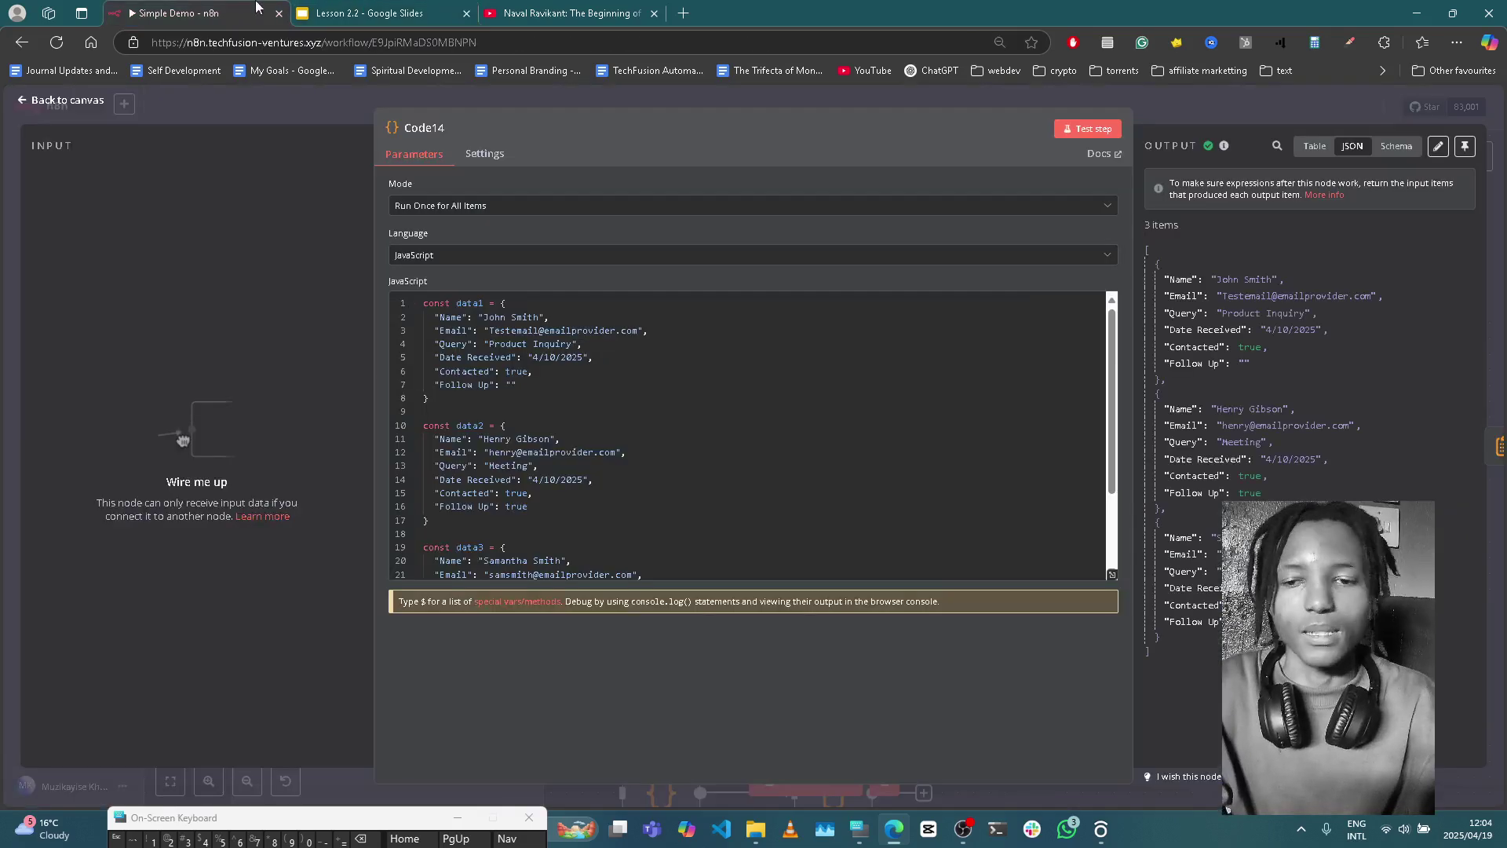
Step: Open the Summarize node connected to Code14 and test it with the Max aggregation on the Contacted field
{"action": "left_click", "coordinate": [1494, 451]}
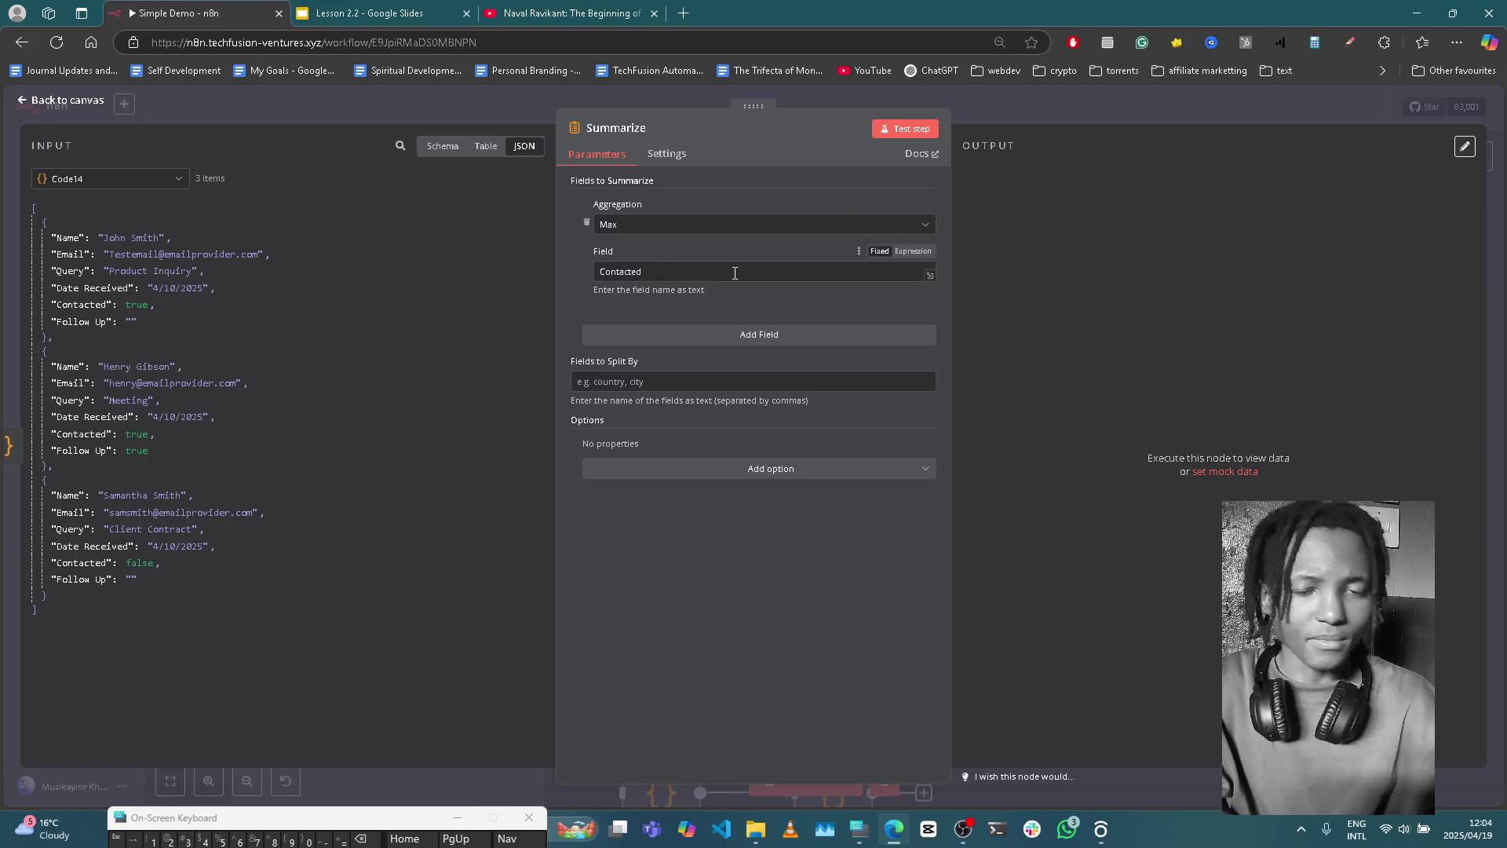
{"action": "left_click", "coordinate": [907, 131]}
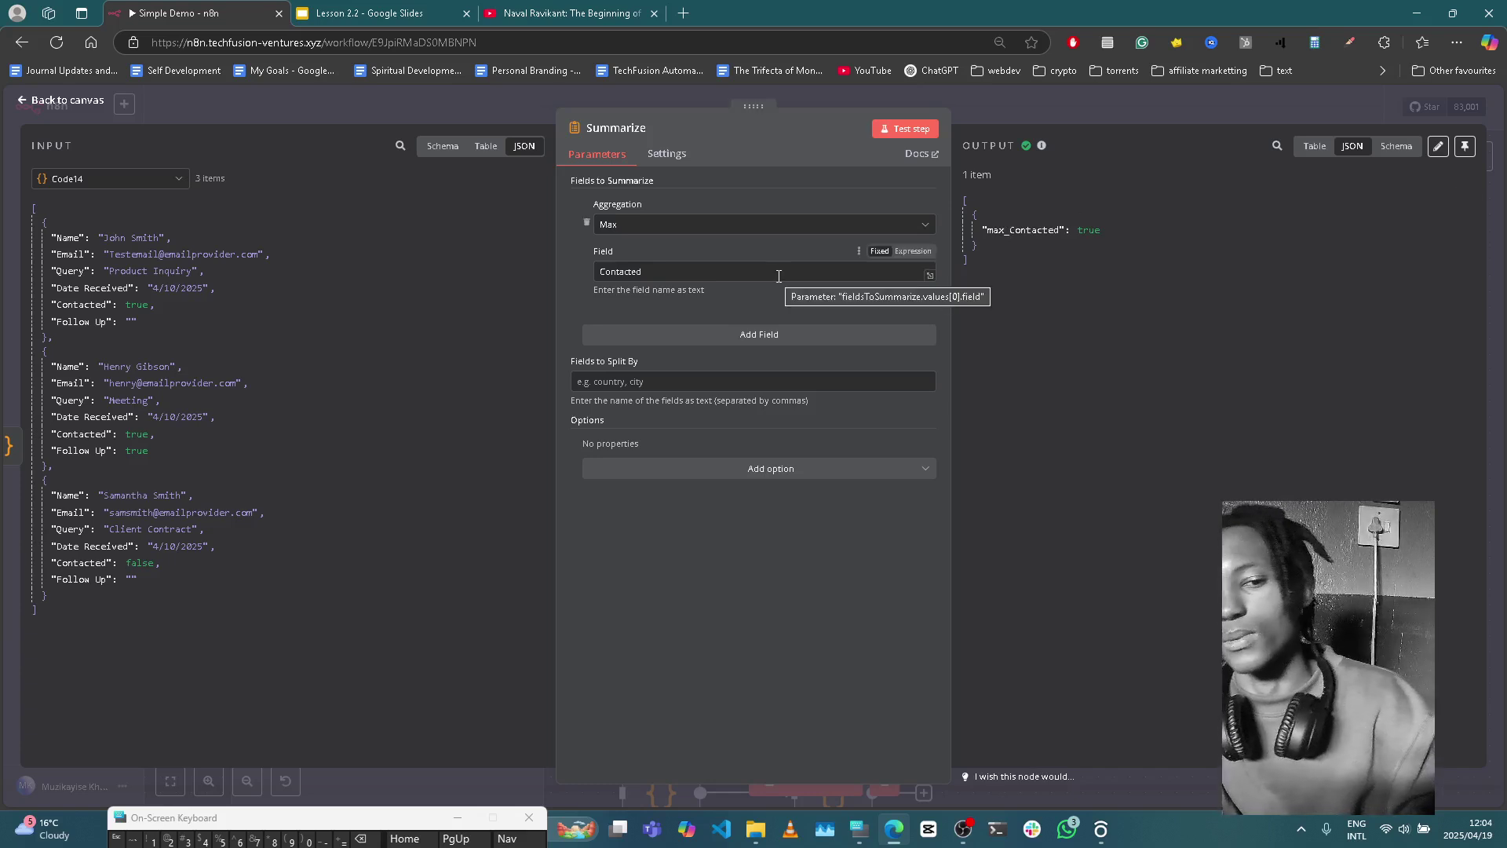
Step: Set the Summarize node's aggregation to Concatenate on the Name field with a comma separator, and test it
{"action": "left_click", "coordinate": [735, 226]}
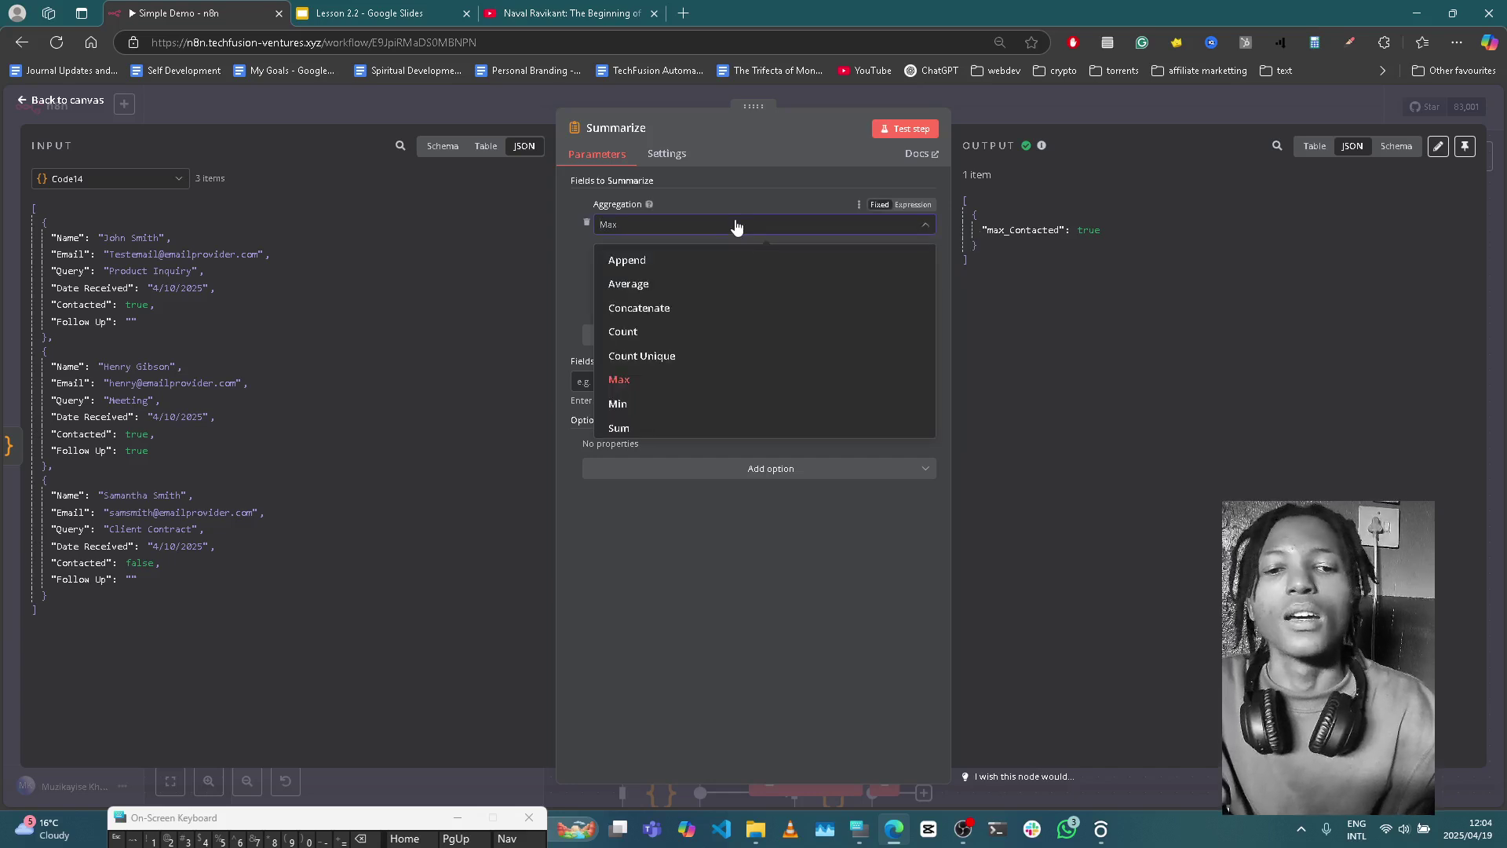
{"action": "left_click", "coordinate": [666, 317]}
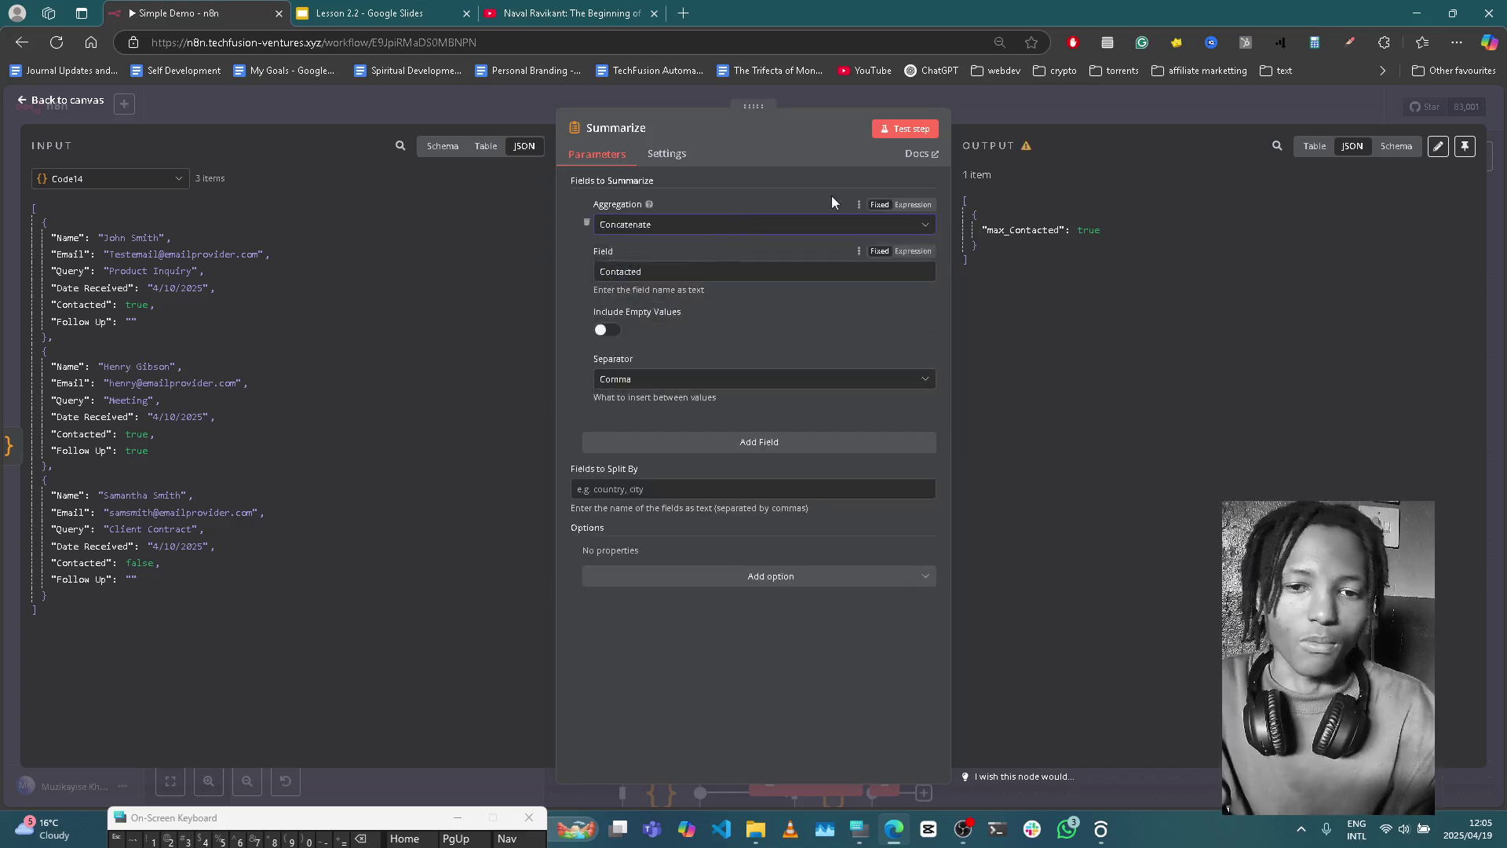
{"action": "left_click", "coordinate": [678, 380]}
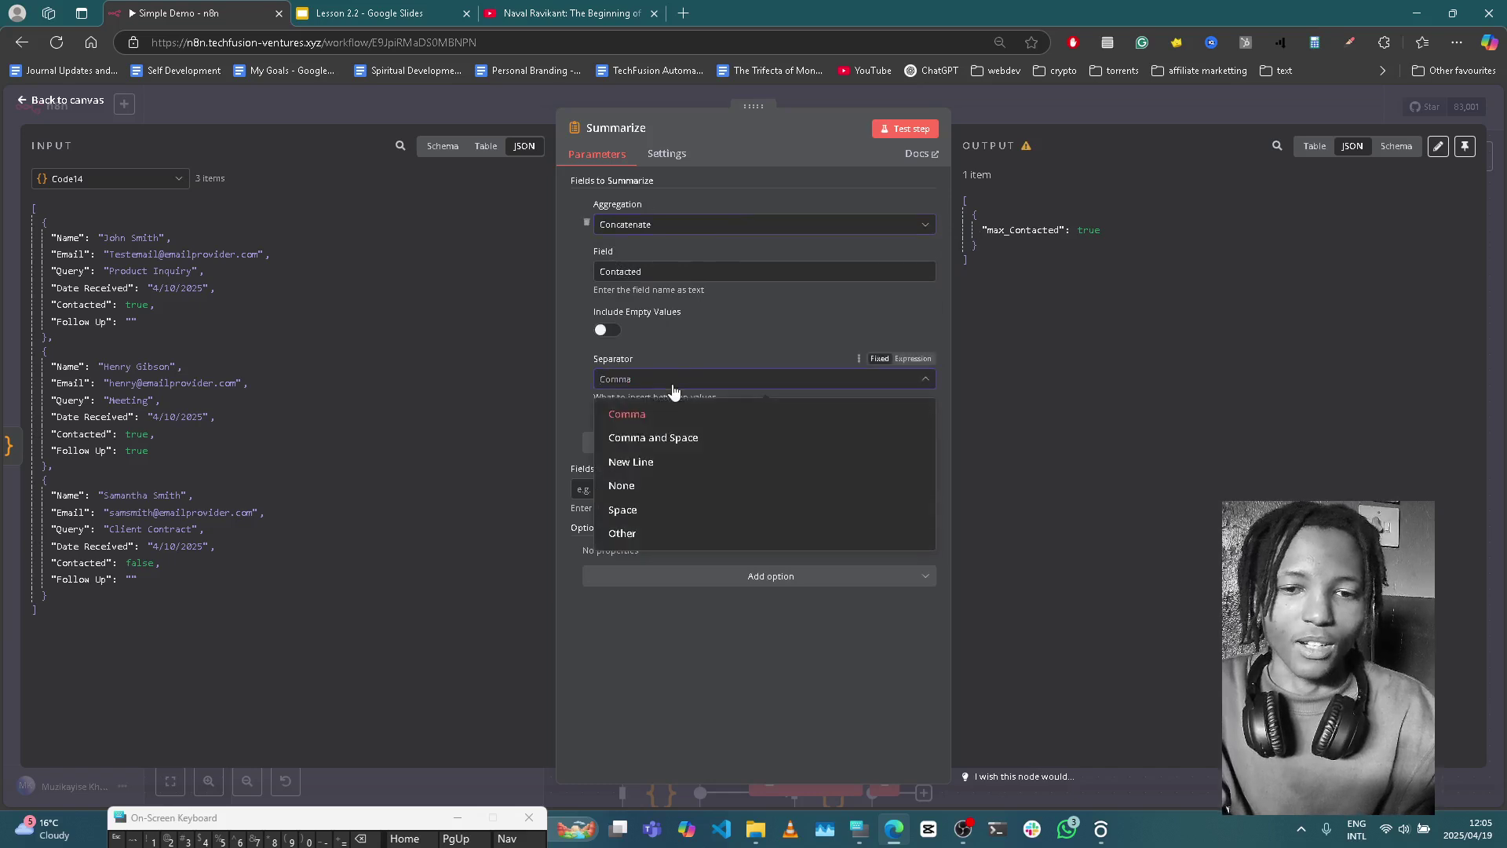
{"action": "left_click", "coordinate": [651, 270]}
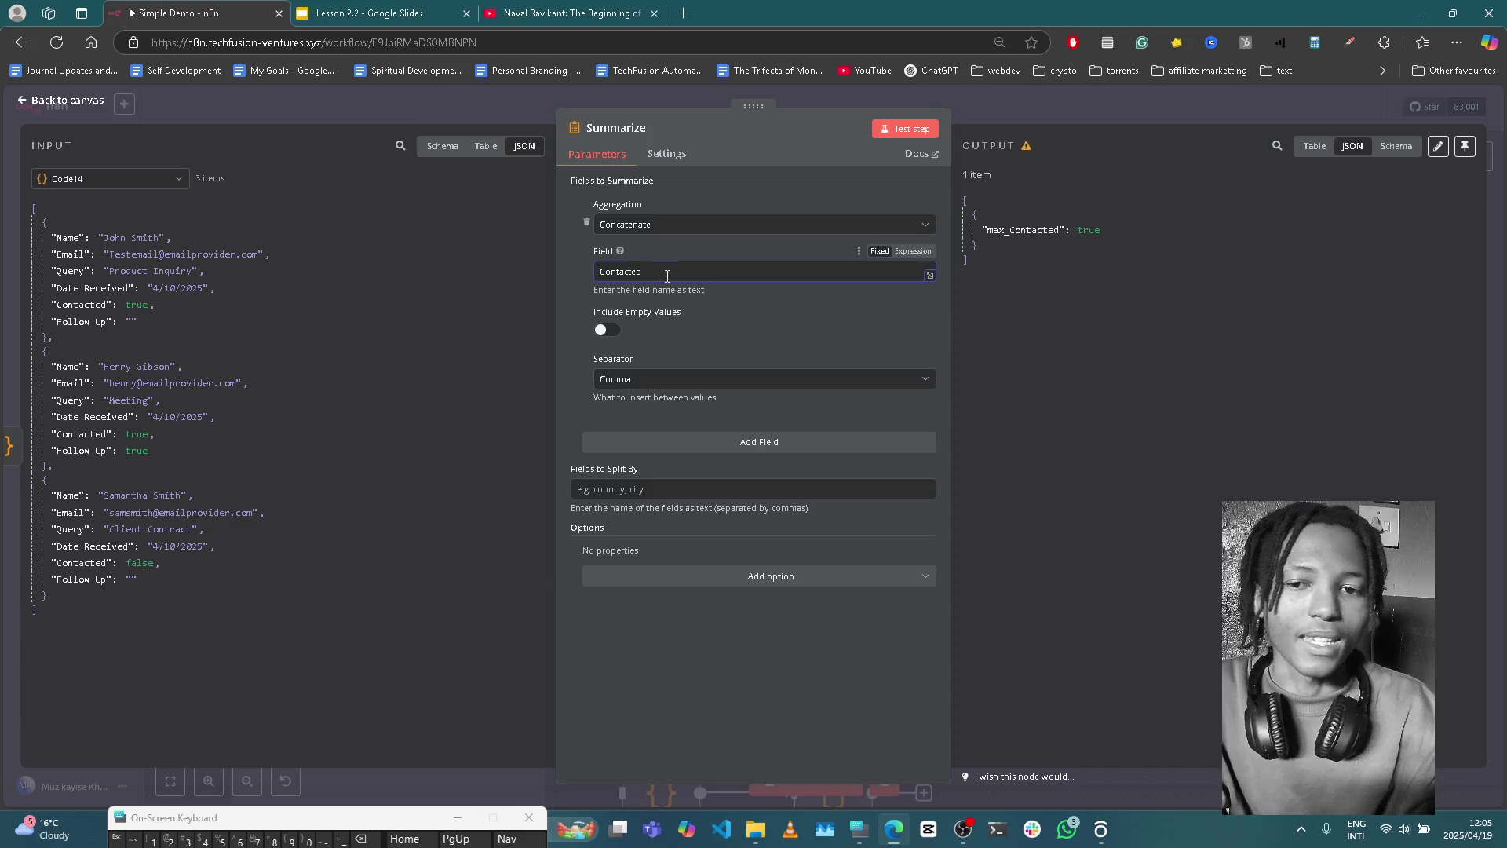
{"action": "left_click_drag", "start_coordinate": [69, 237], "coordinate": [709, 248]}
{"action": "left_click_drag", "start_coordinate": [679, 283], "coordinate": [680, 283]}
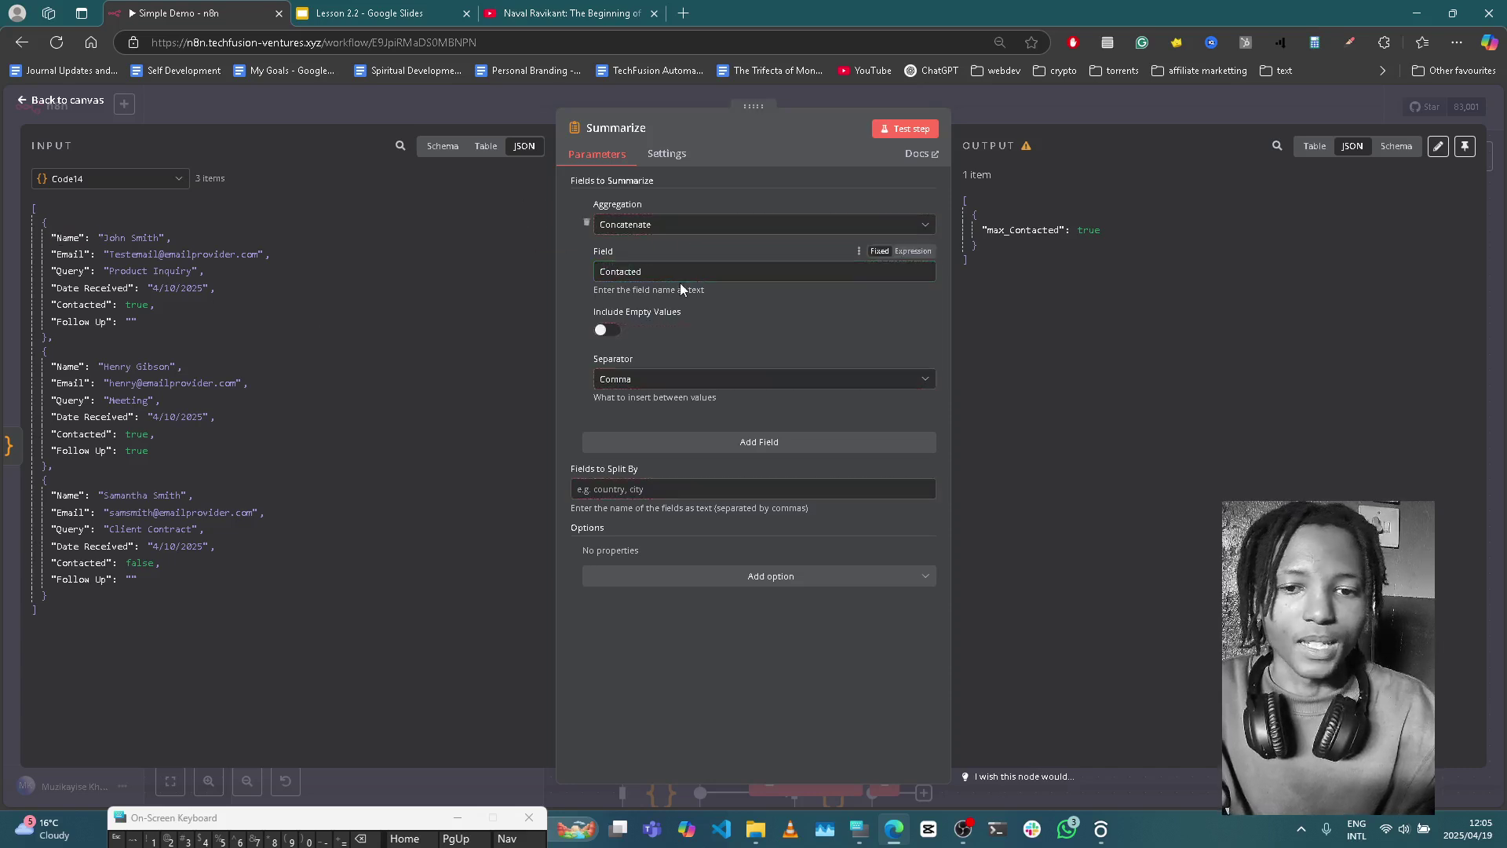
{"action": "left_click", "coordinate": [914, 127]}
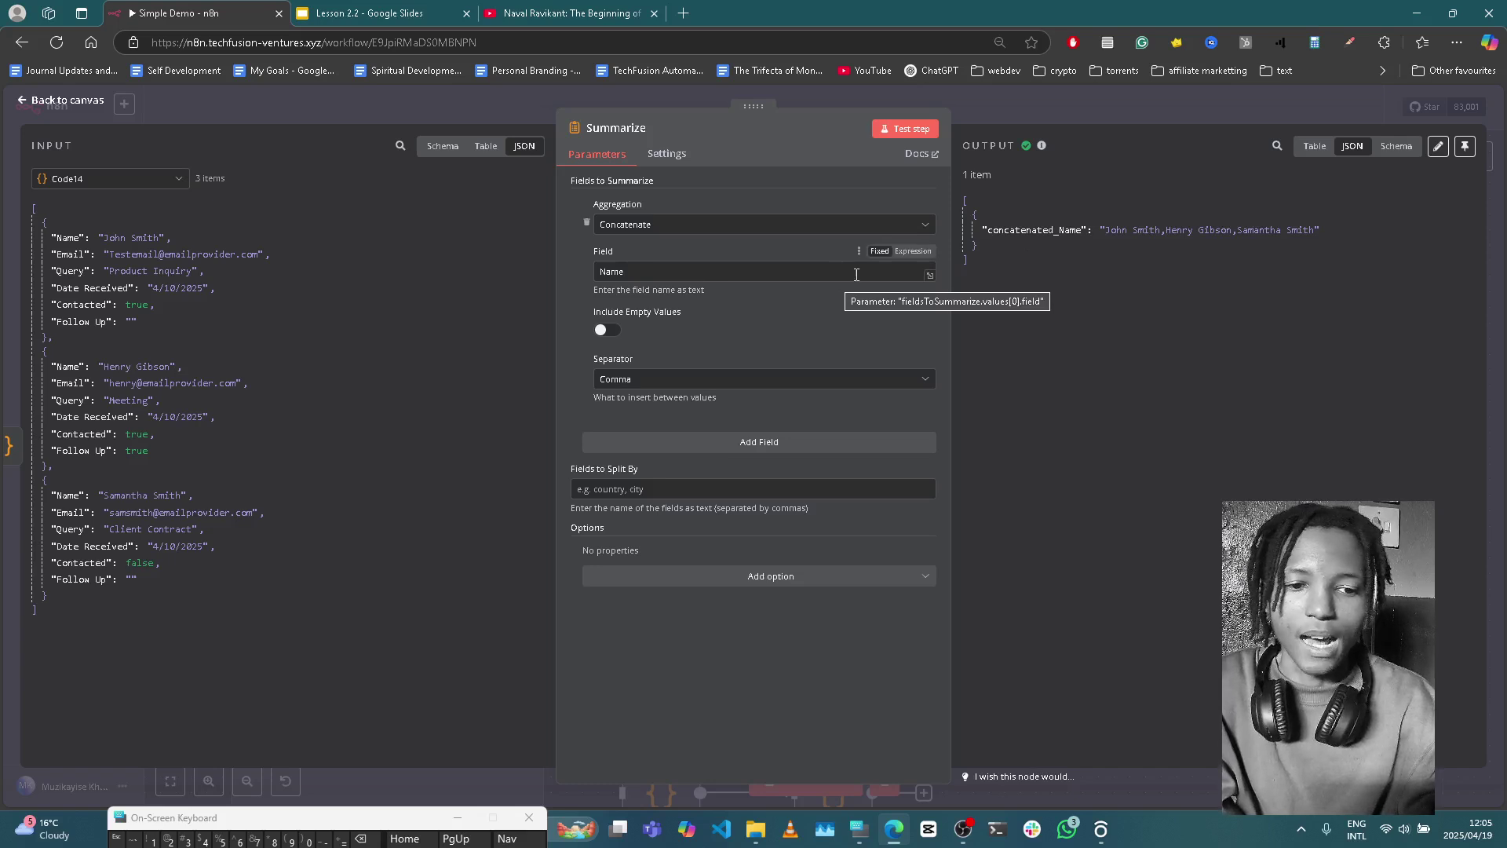
Step: Look through the Summarize node's aggregation options without changing the selection, and return to the canvas
{"action": "left_click", "coordinate": [760, 230]}
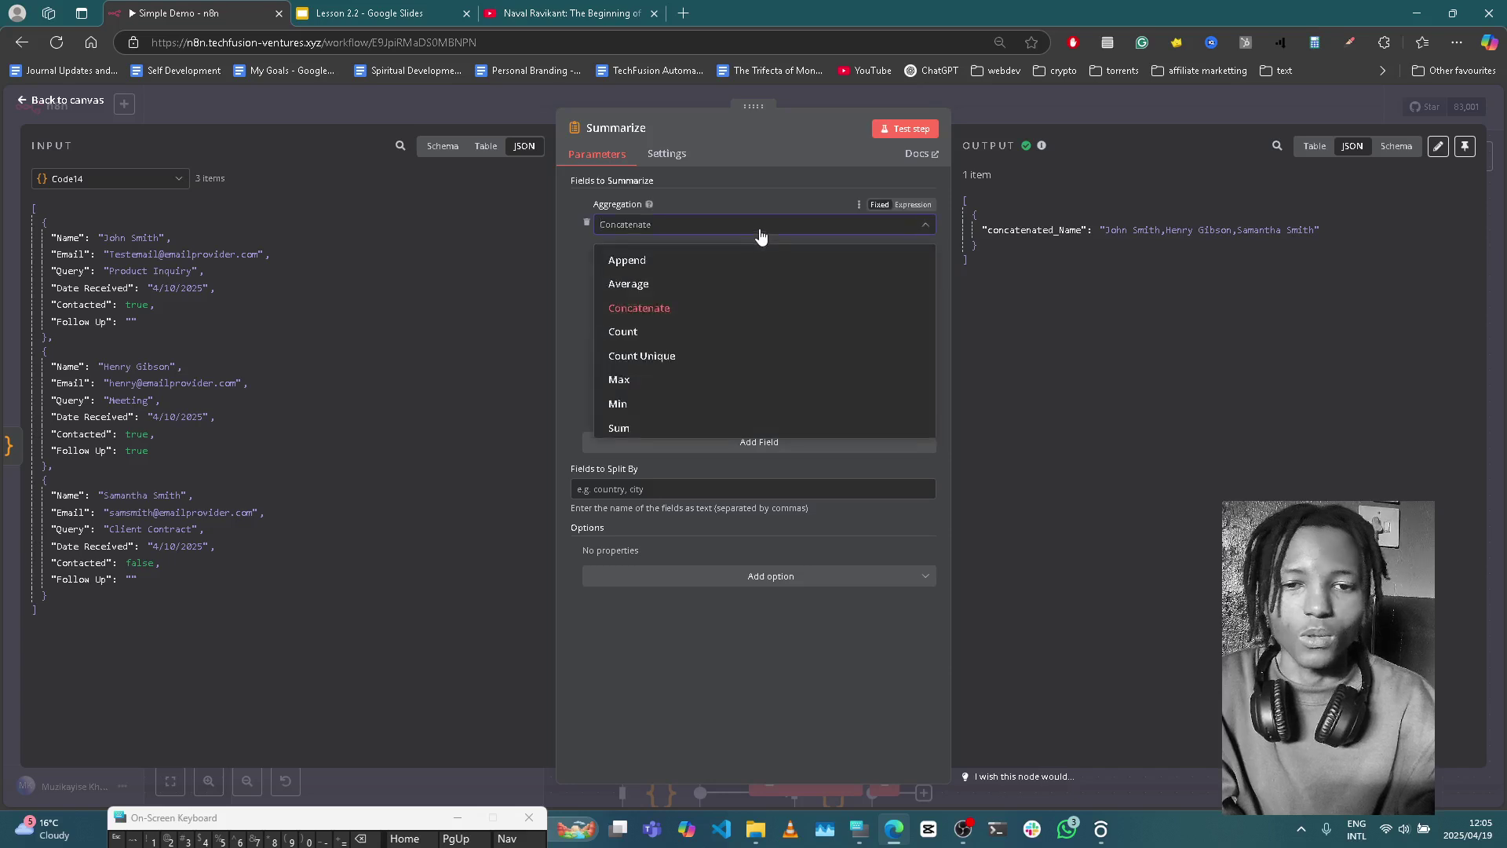
{"action": "scroll", "coordinate": [710, 384], "scroll_direction": "down", "scroll_amount": 1}
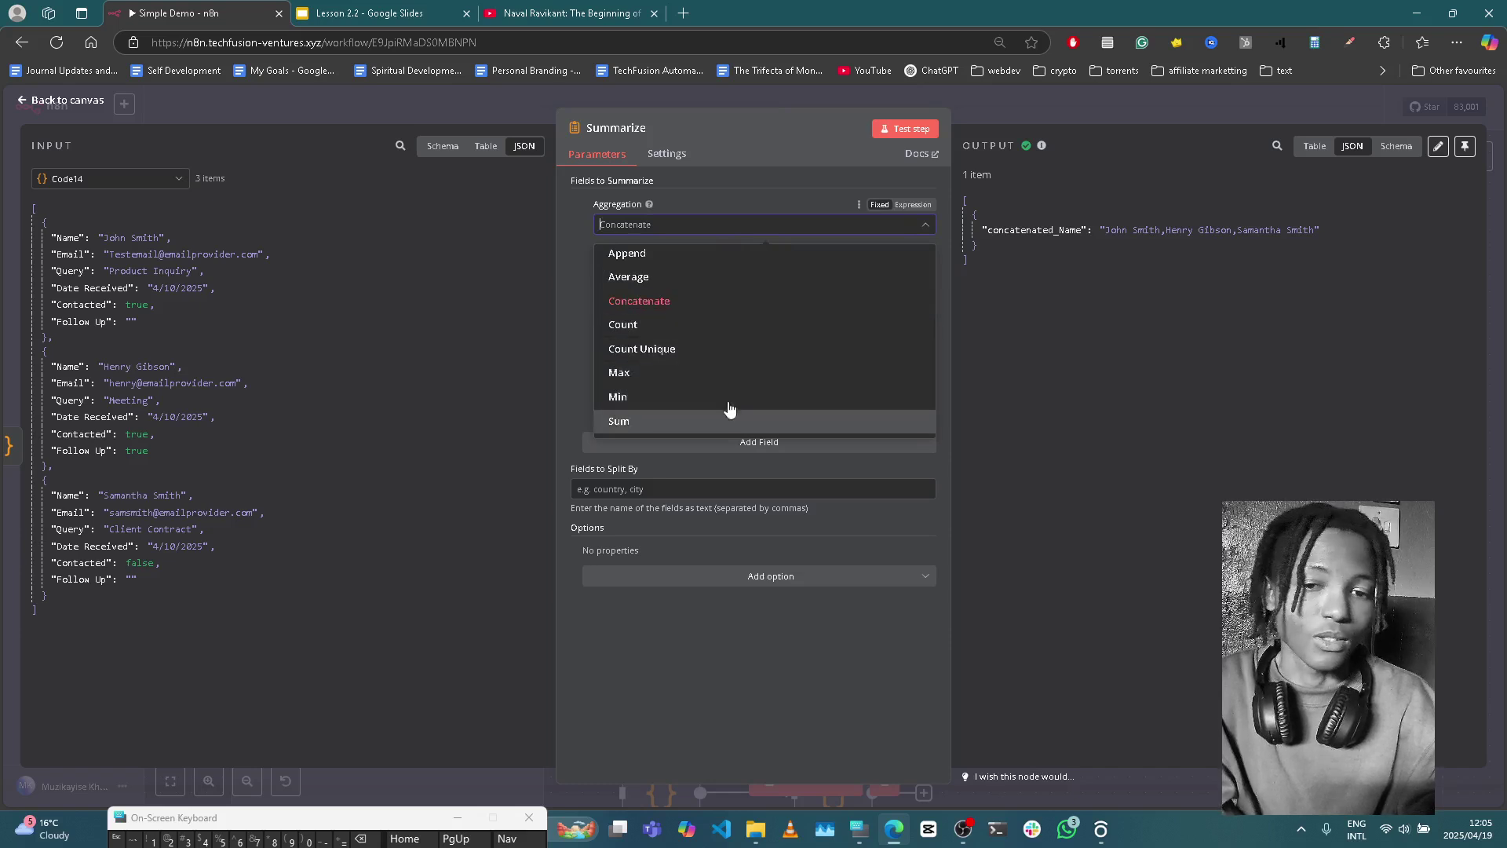
{"action": "left_click", "coordinate": [994, 119]}
{"action": "left_click", "coordinate": [994, 119]}
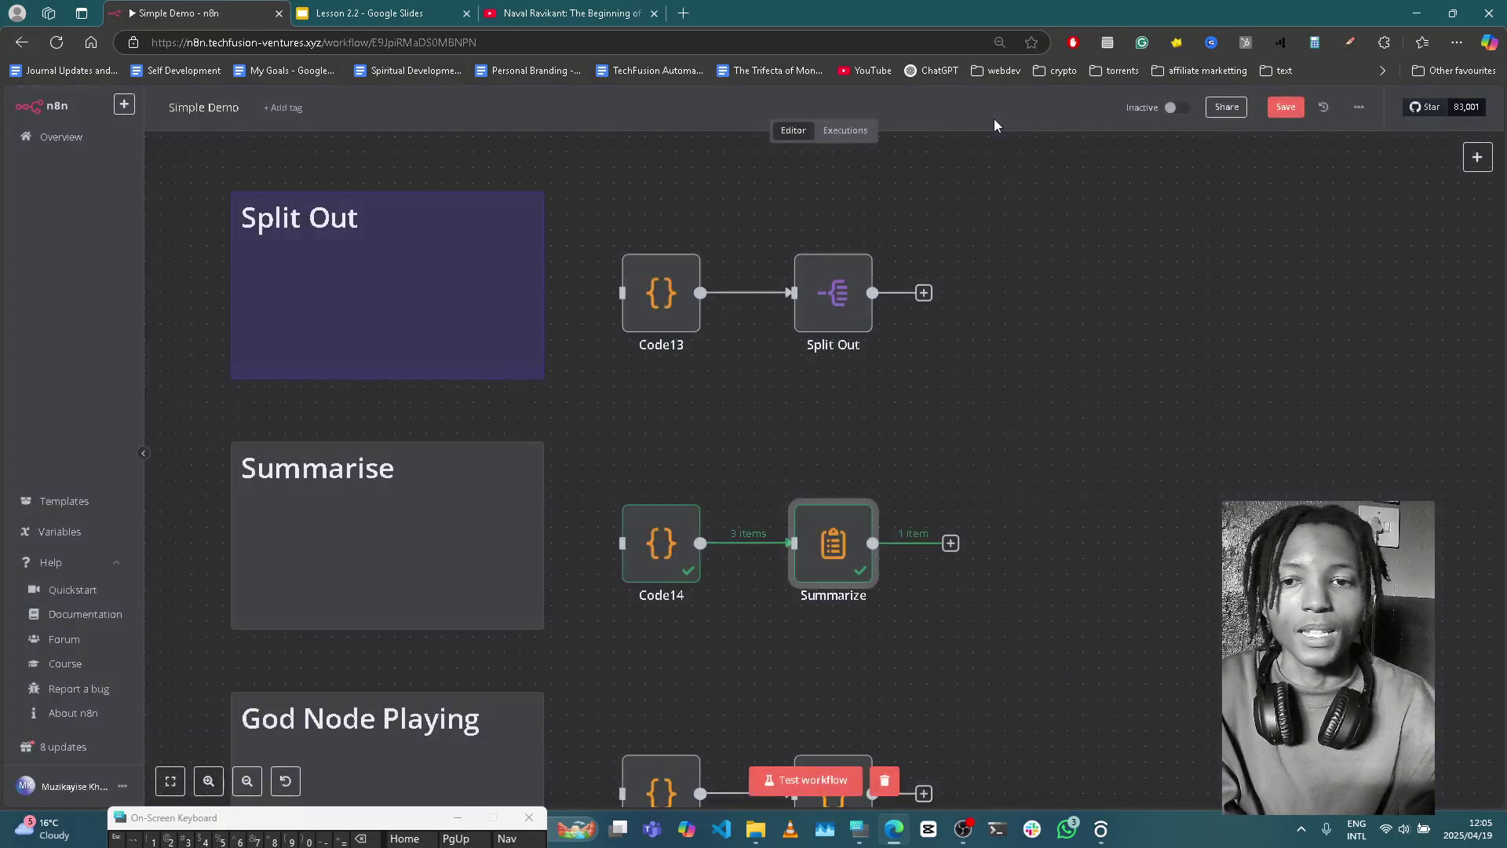
Step: Switch to the Google Slides presentation and show the slide titled The Code Node: God Node
{"action": "left_click", "coordinate": [443, 7]}
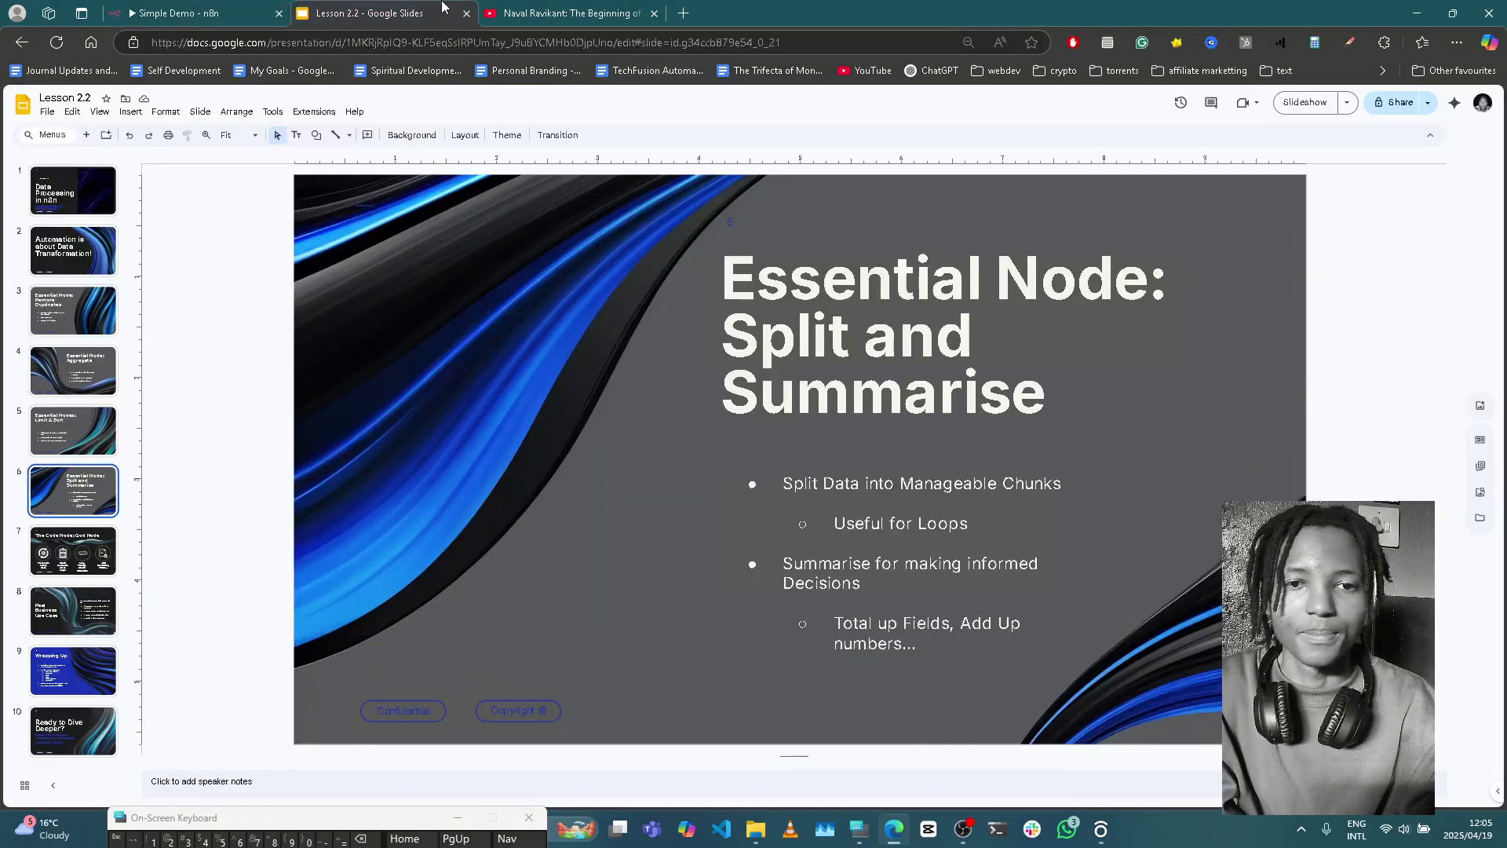
{"action": "left_click", "coordinate": [67, 535]}
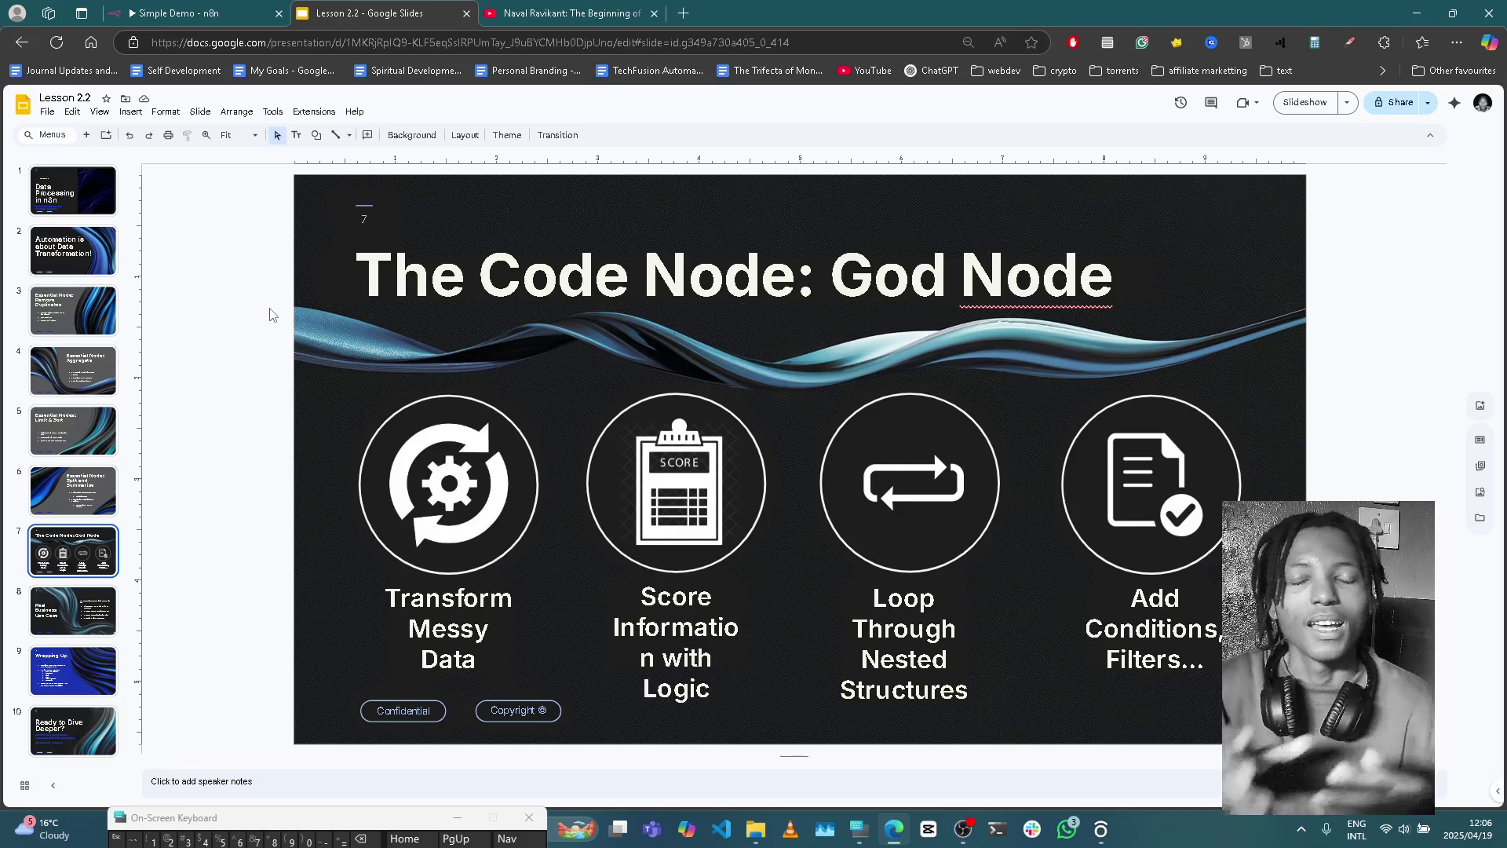
Step: Back in n8n, run the Code15 node under God Node Playing and try to test the scoring script in Code2
{"action": "left_click", "coordinate": [241, 9]}
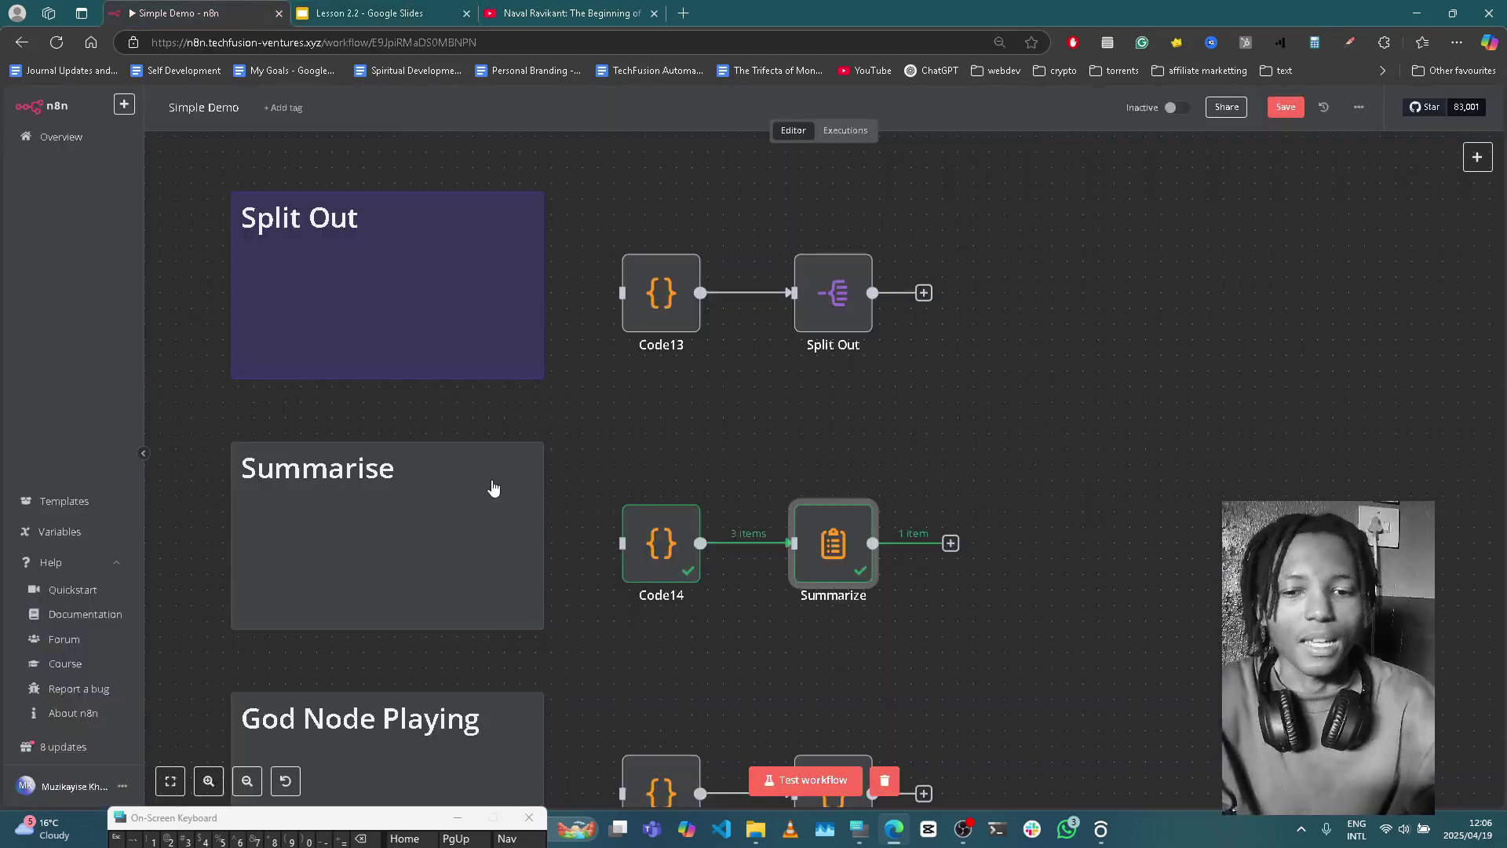
{"action": "scroll", "coordinate": [512, 542], "scroll_direction": "down", "scroll_amount": 5}
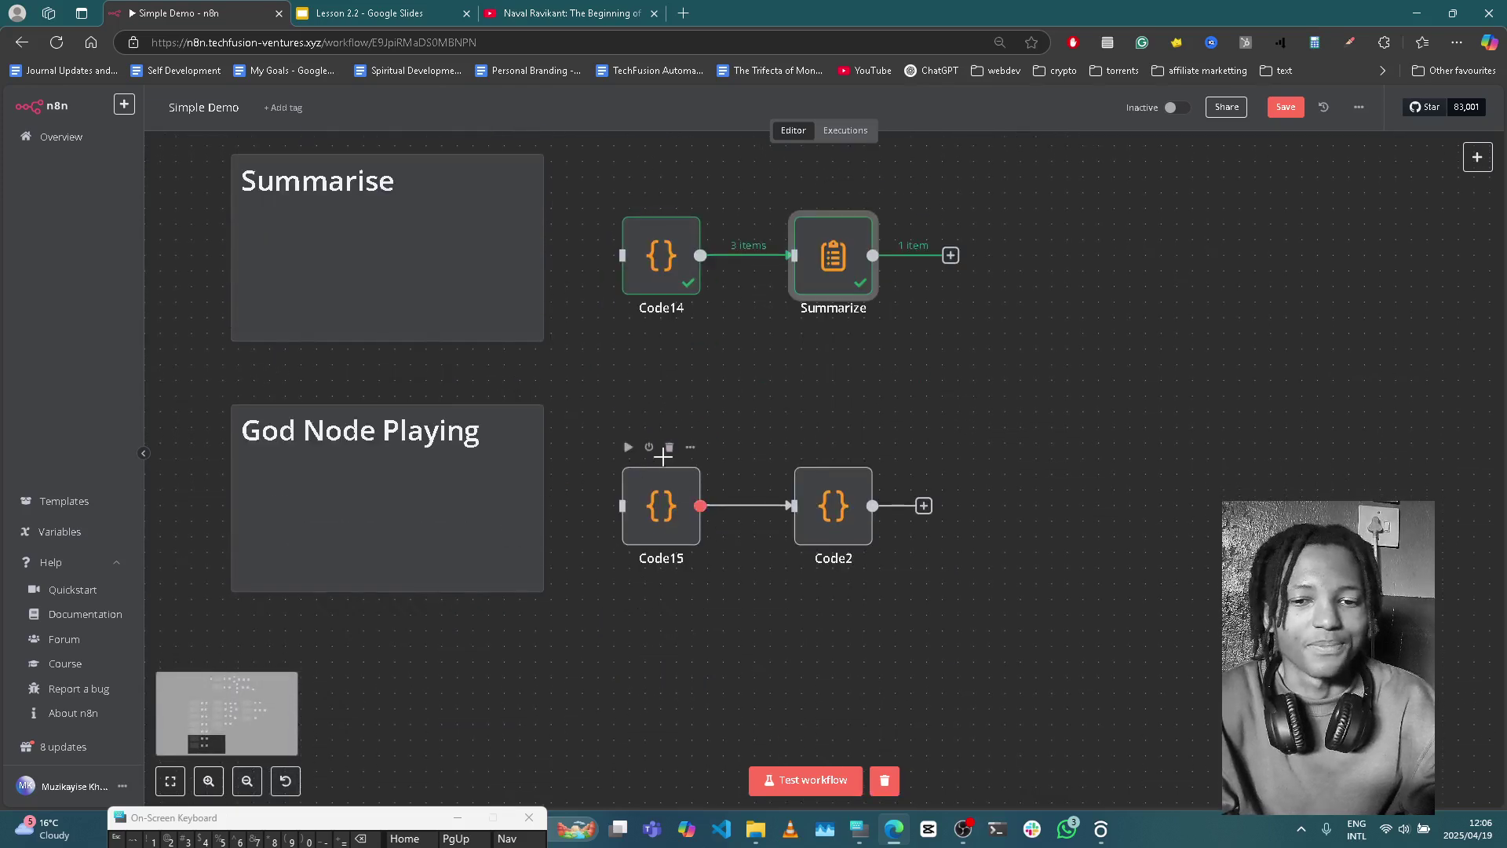
{"action": "left_click", "coordinate": [628, 446]}
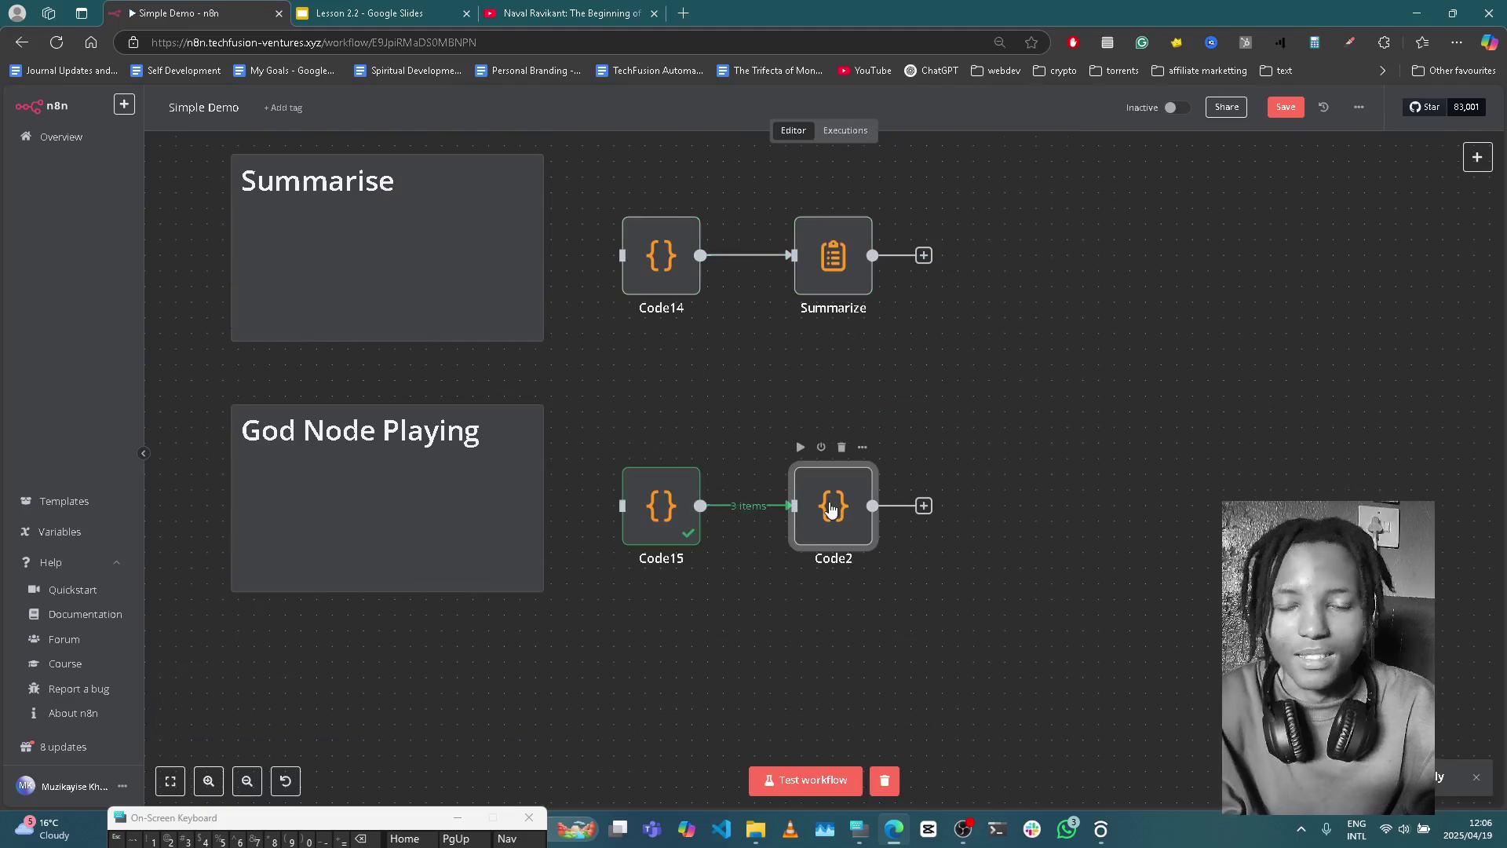
{"action": "double_click", "coordinate": [832, 509]}
{"action": "scroll", "coordinate": [867, 380], "scroll_direction": "up", "scroll_amount": 5}
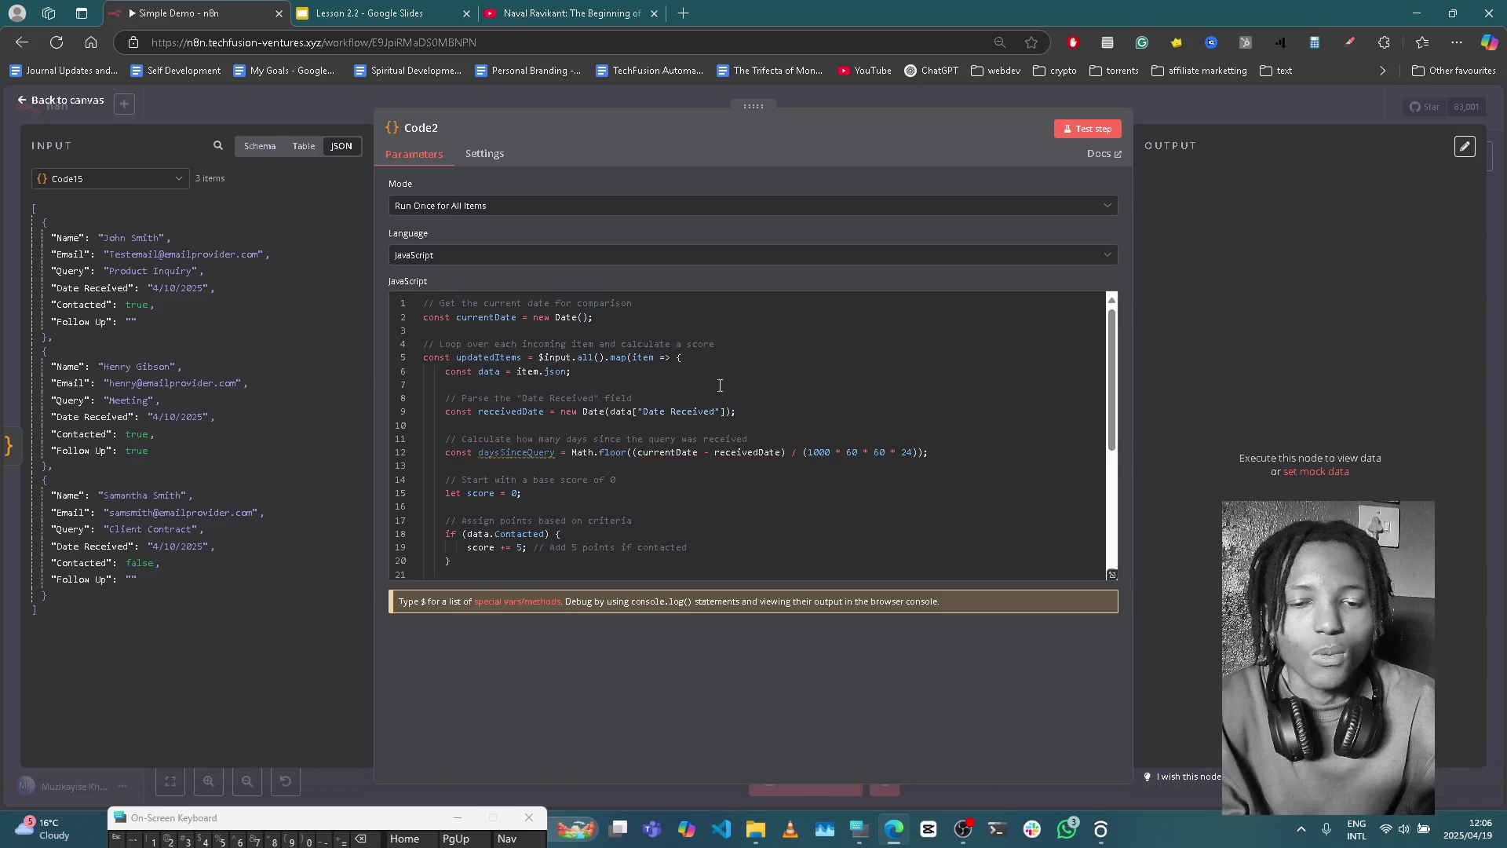
{"action": "scroll", "coordinate": [733, 487], "scroll_direction": "down", "scroll_amount": 3}
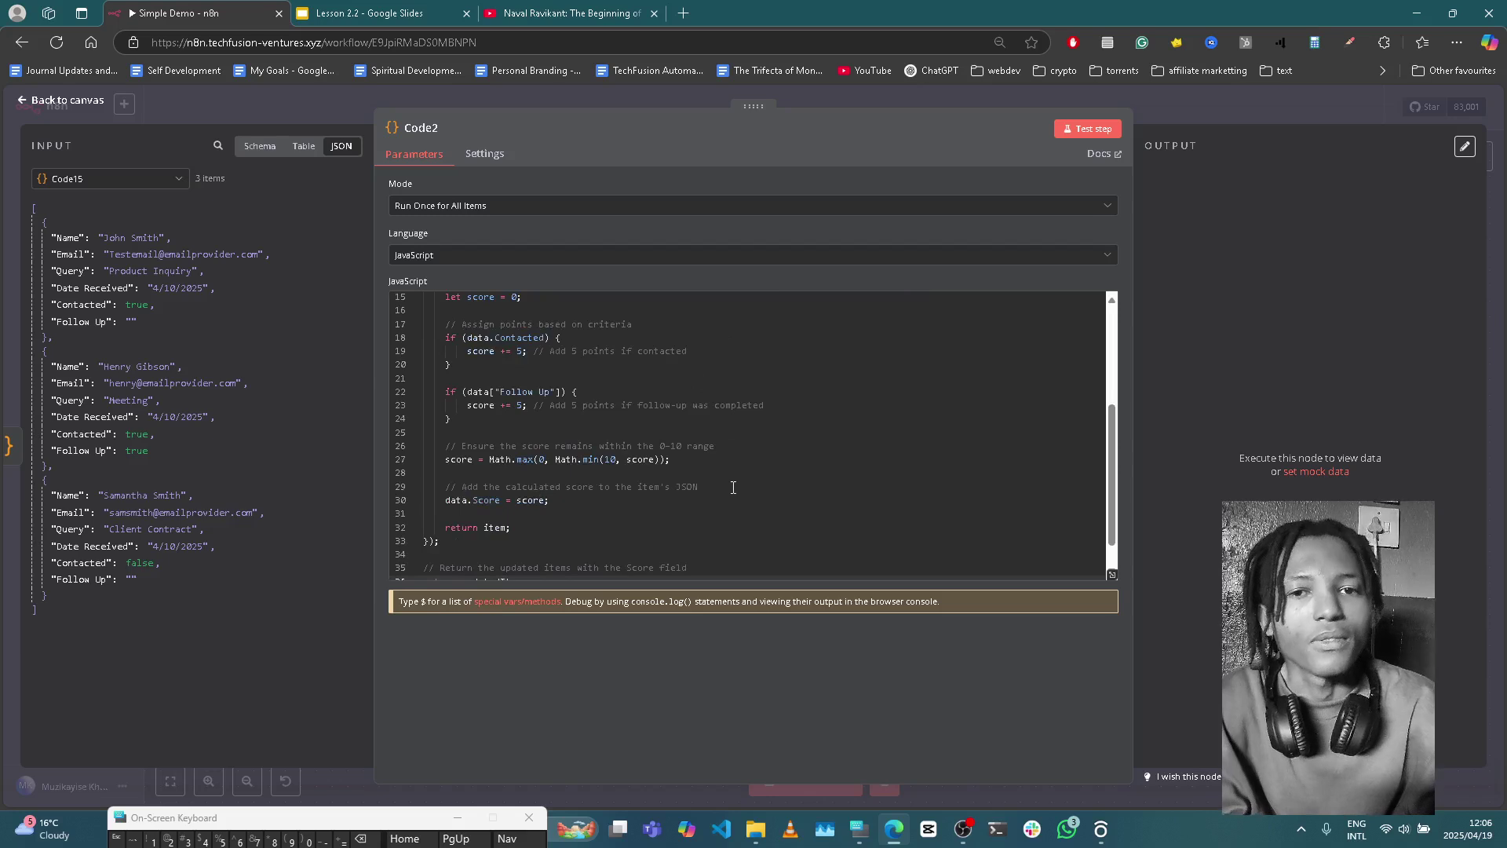
{"action": "left_click", "coordinate": [1089, 130]}
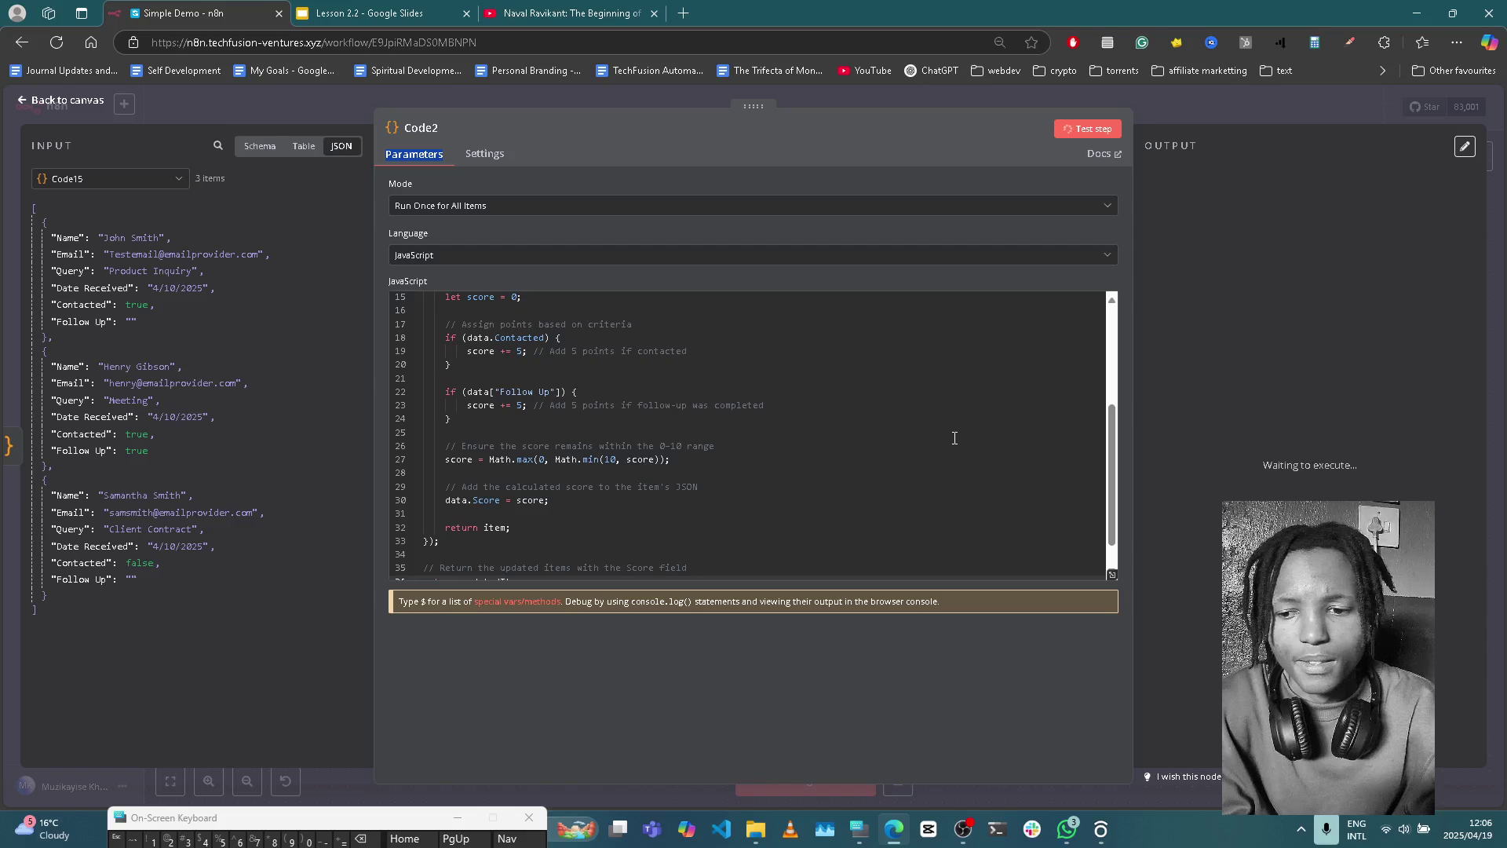
{"action": "scroll", "coordinate": [954, 437], "scroll_direction": "up", "scroll_amount": 3}
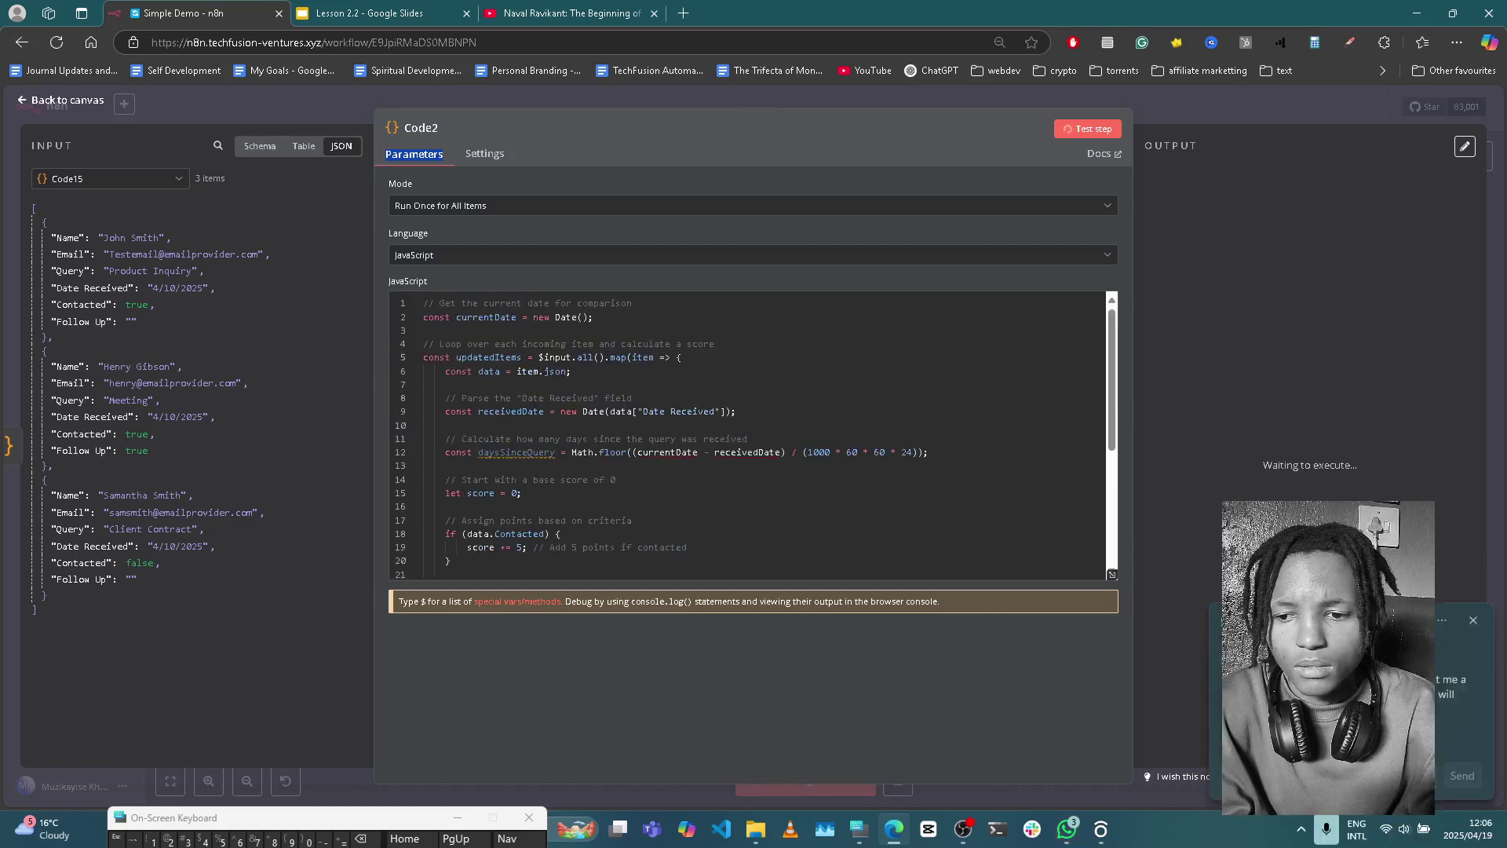
Step: Dismiss the message notification and close the RAV window from the taskbar
{"action": "left_click", "coordinate": [1474, 622]}
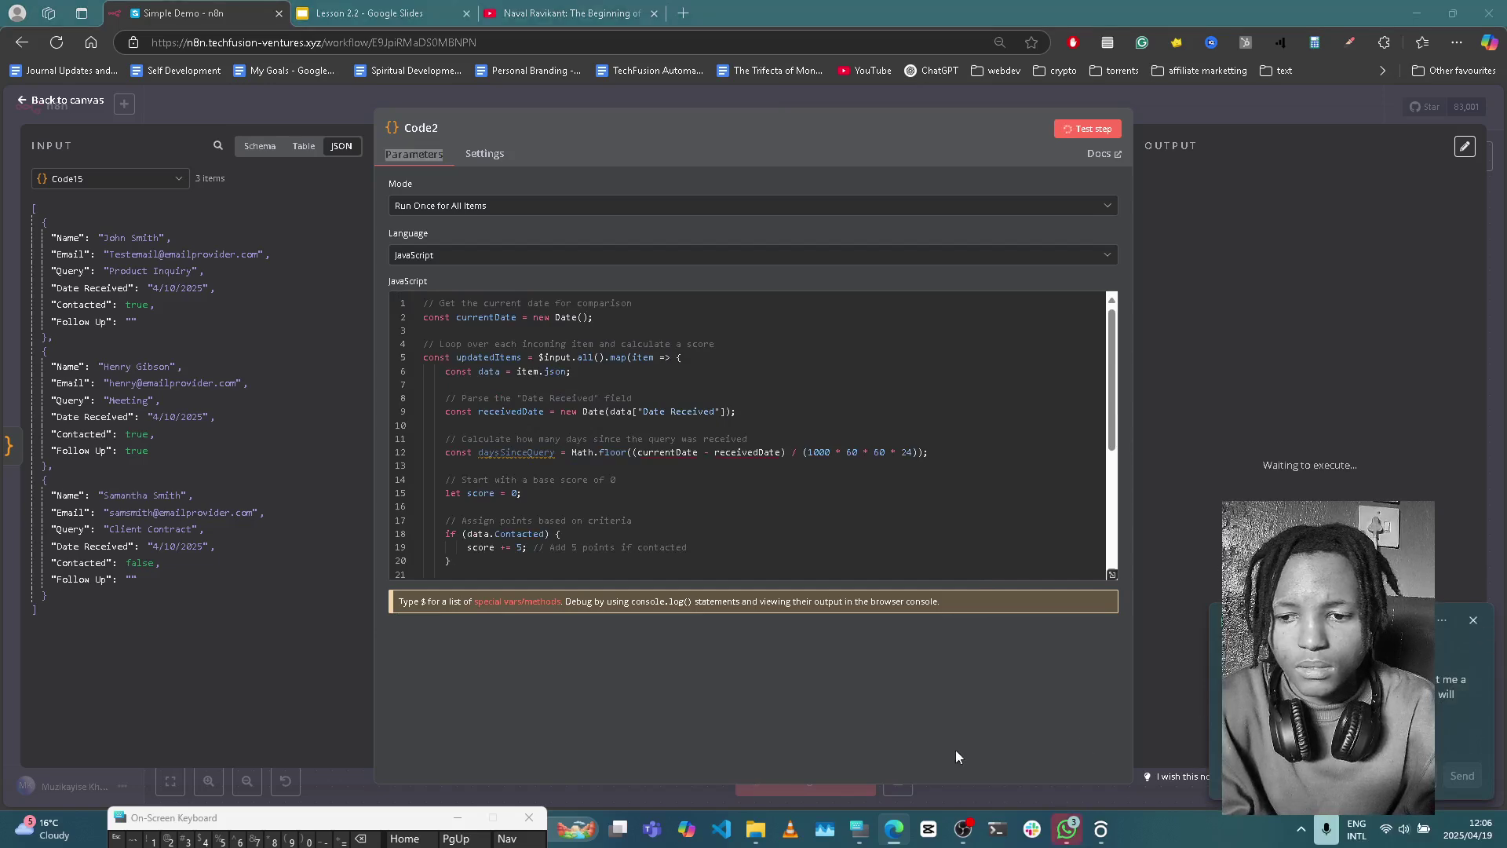
{"action": "left_click", "coordinate": [1471, 621]}
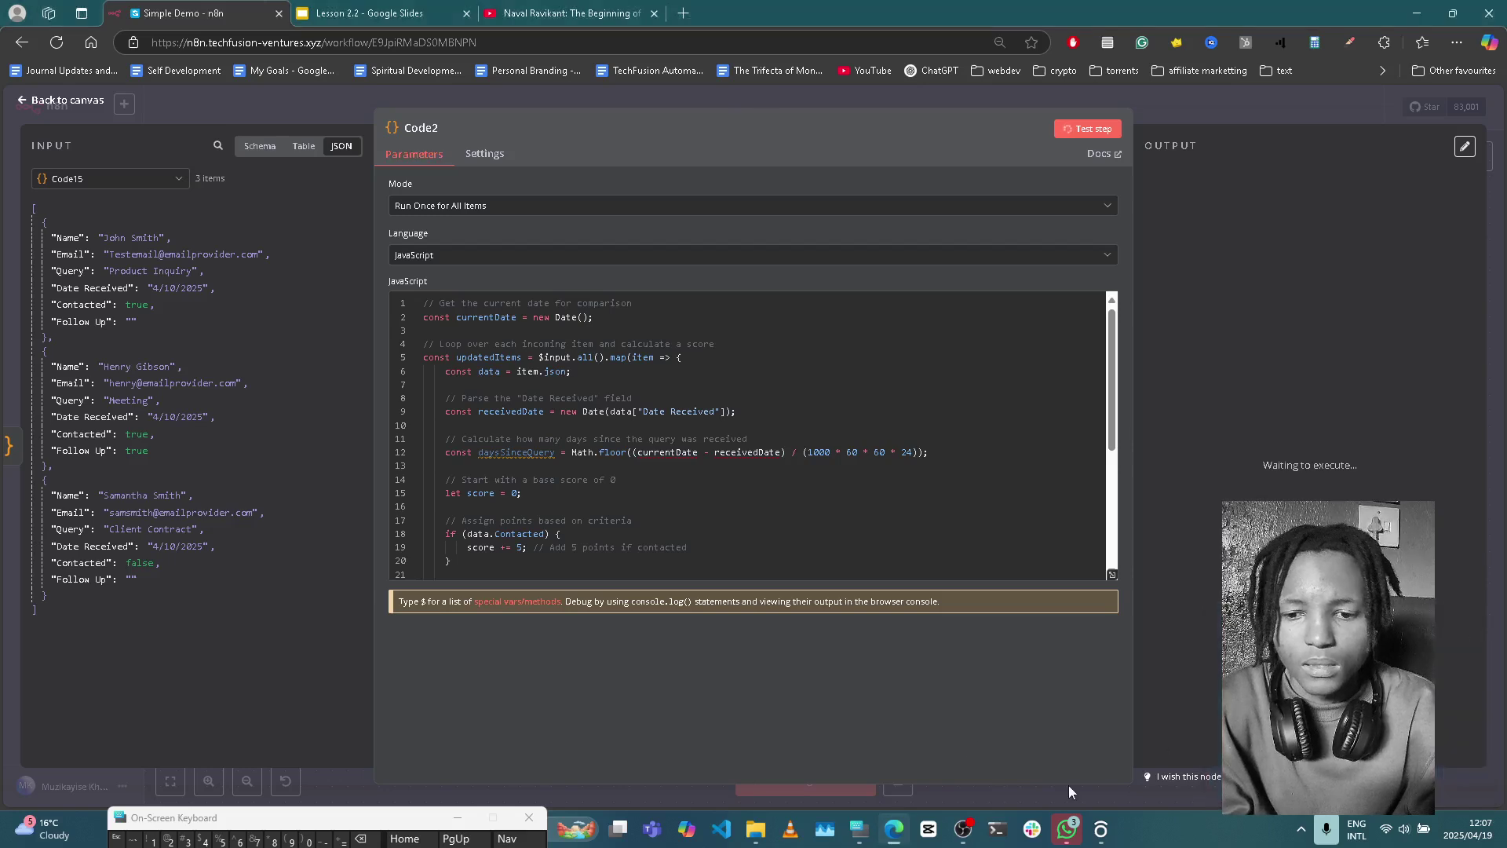
{"action": "mouse_move", "coordinate": [1066, 828]}
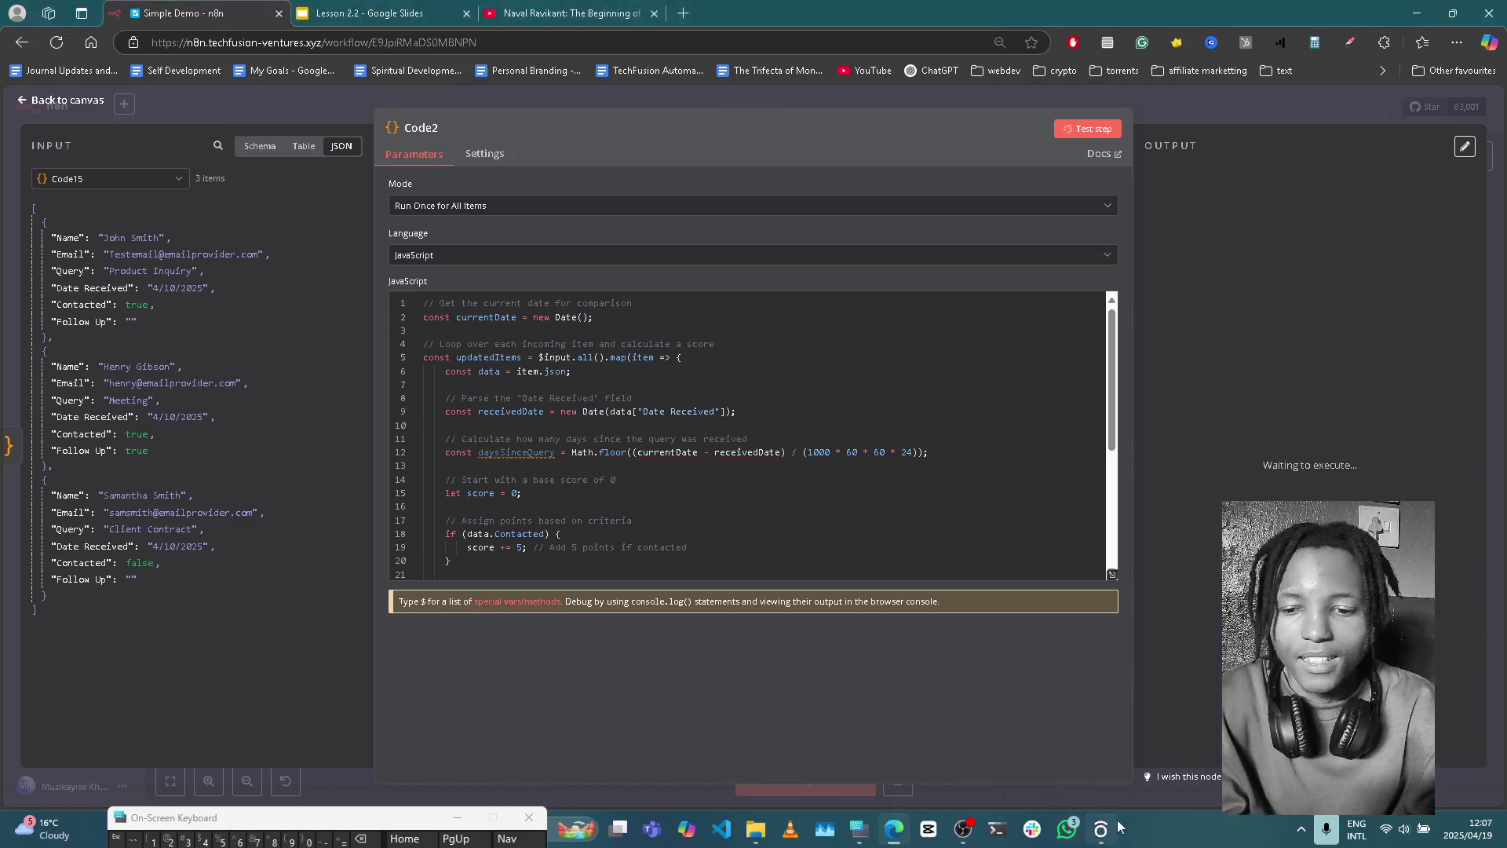
{"action": "mouse_move", "coordinate": [1118, 821]}
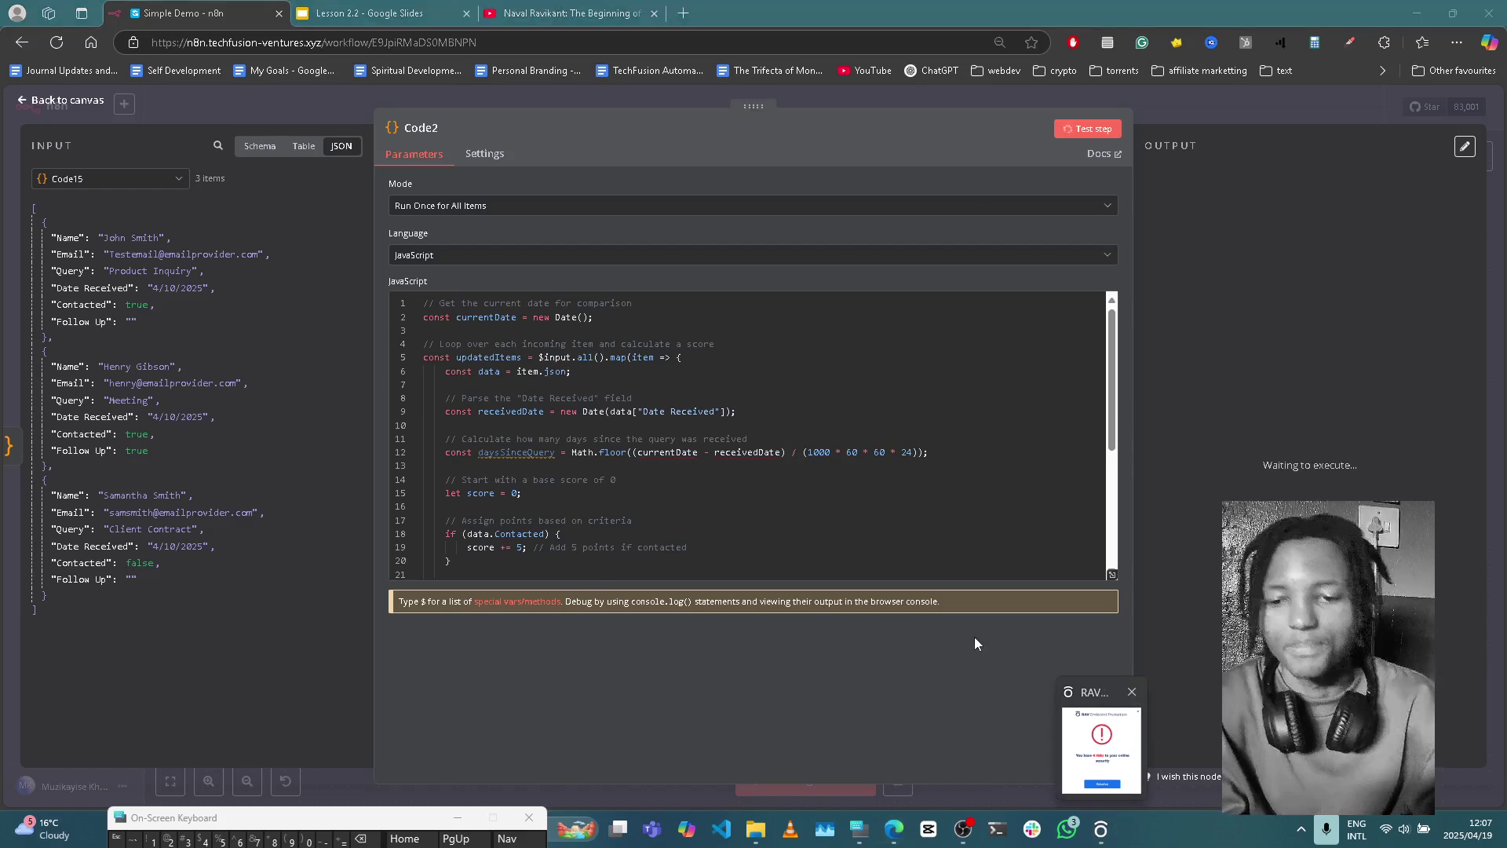
{"action": "left_click", "coordinate": [1134, 690]}
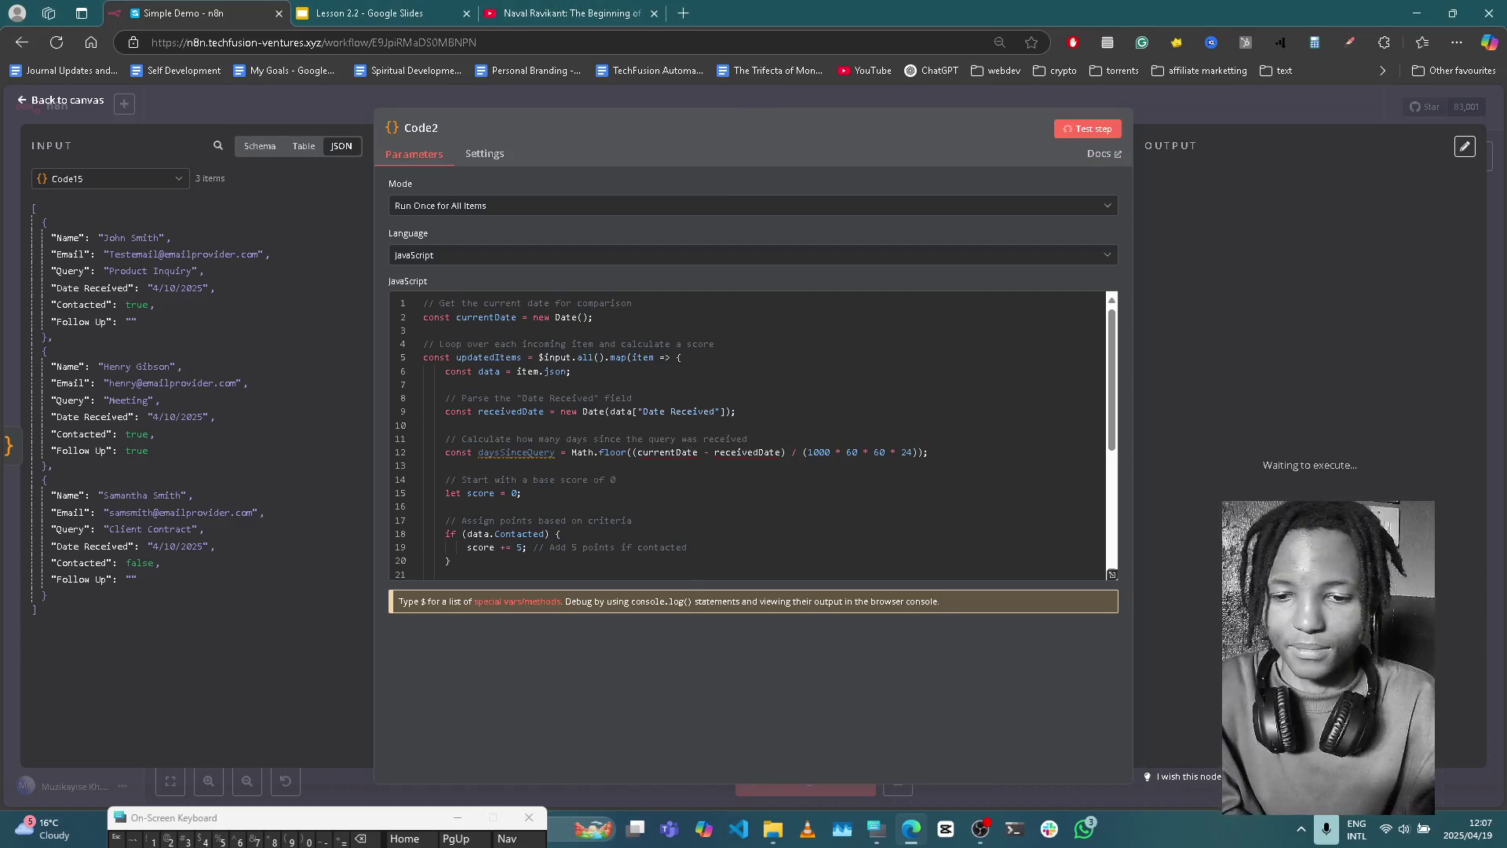
Step: Stop the pending execution, rerun the Code2 node, and examine the Score field in its output
{"action": "left_click", "coordinate": [1091, 789]}
{"action": "left_click", "coordinate": [909, 778]}
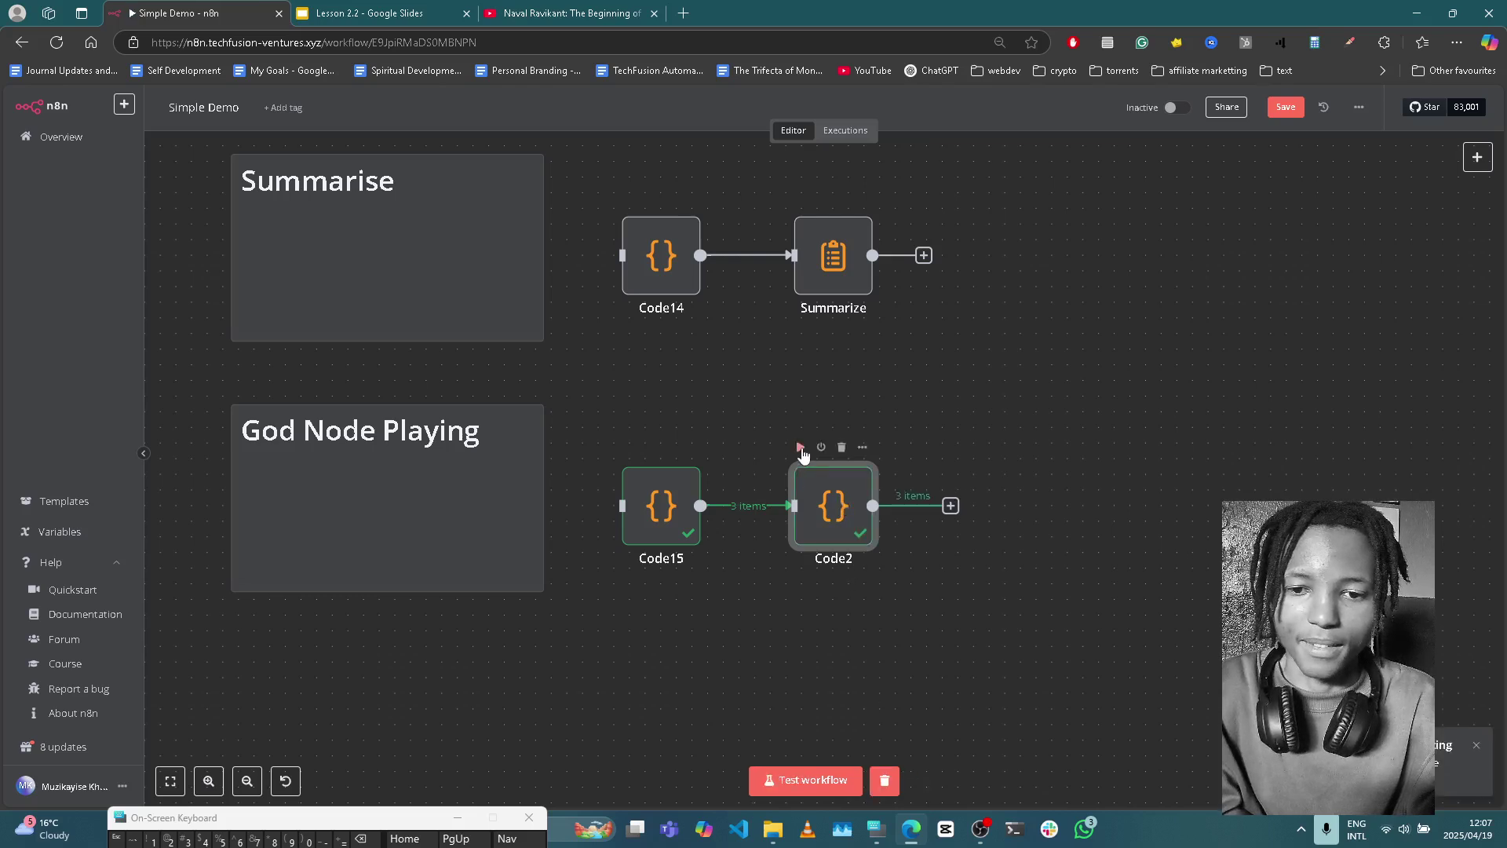
{"action": "double_click", "coordinate": [820, 506]}
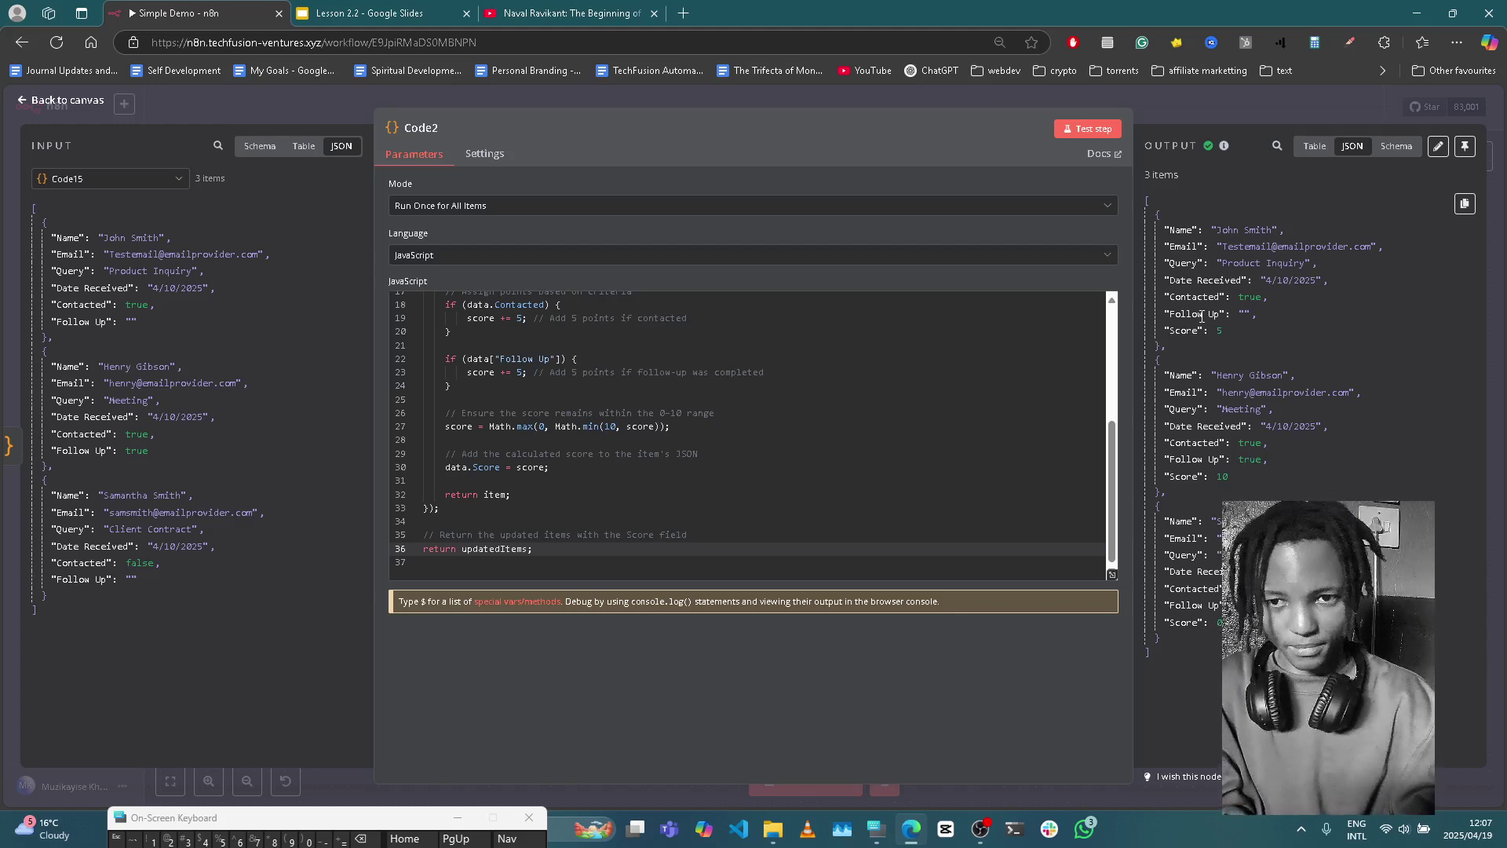
{"action": "left_click", "coordinate": [1168, 95]}
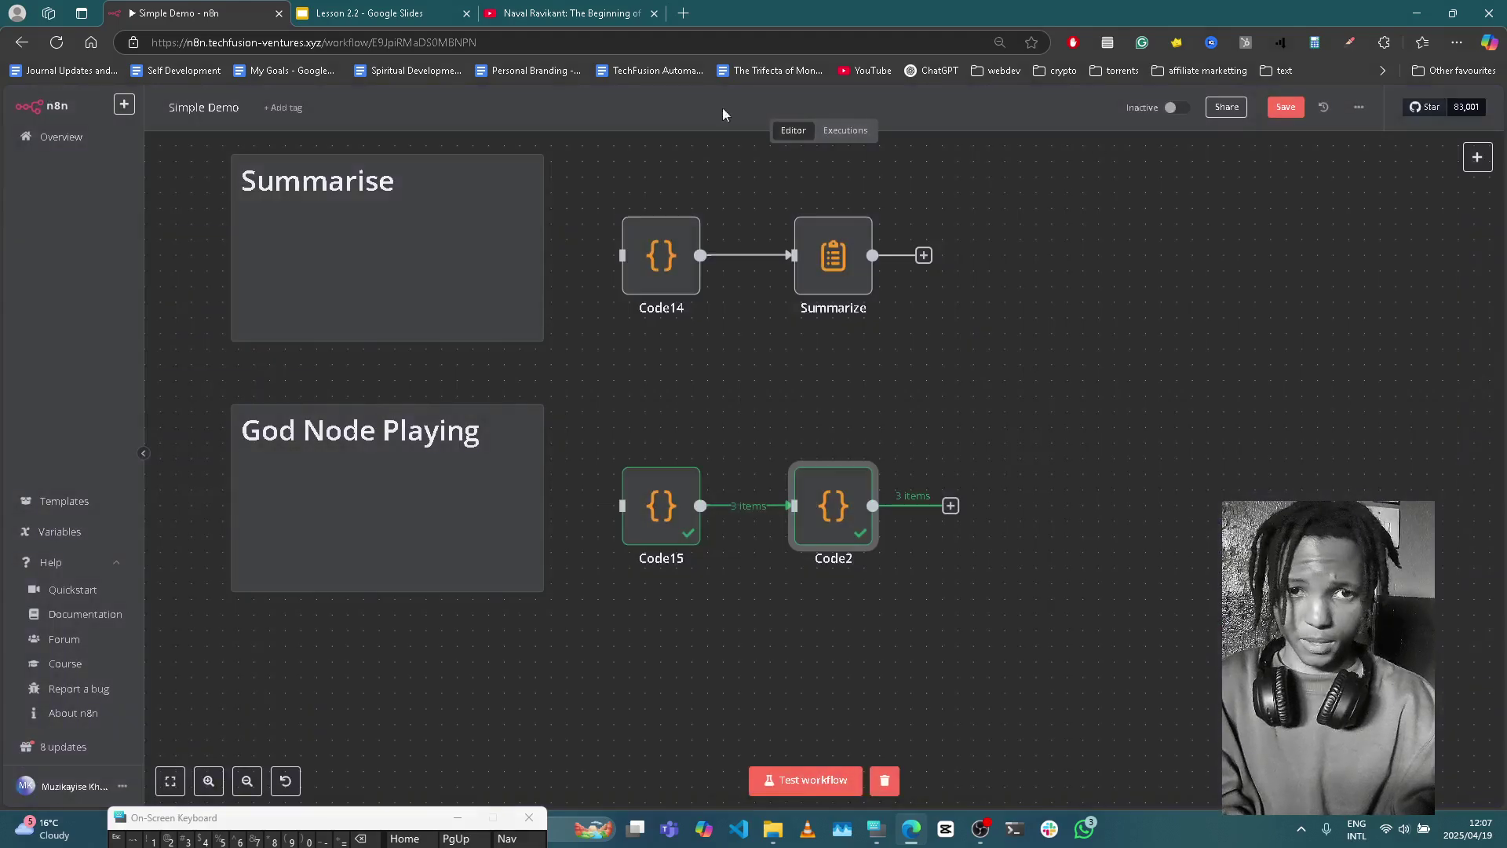
Step: Switch to Google Slides and go through the Real Business Use Case slide to the Wrapping Up slide
{"action": "left_click", "coordinate": [405, 5]}
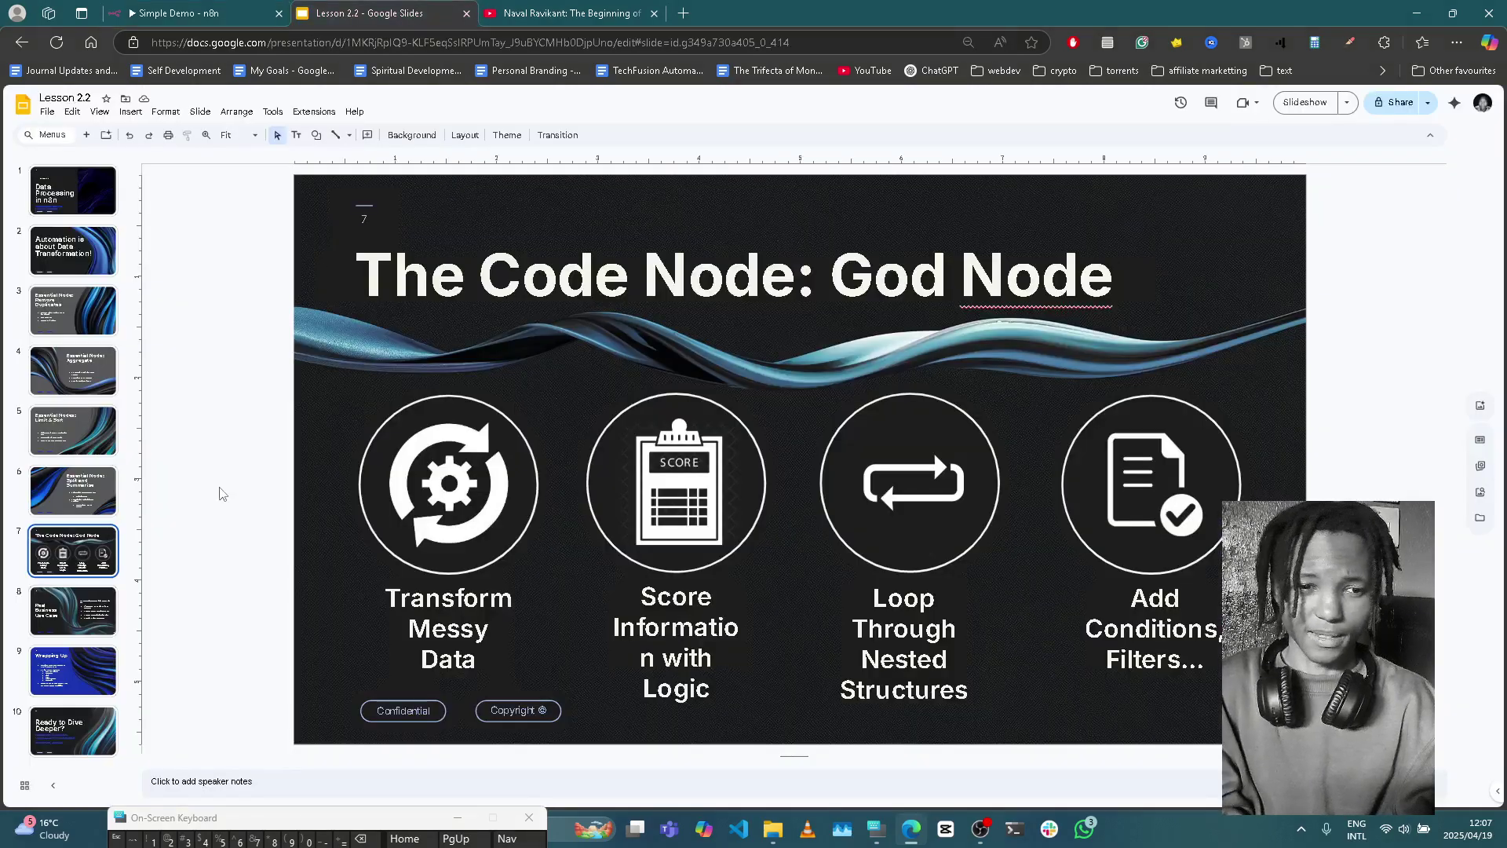
{"action": "key", "text": "Down"}
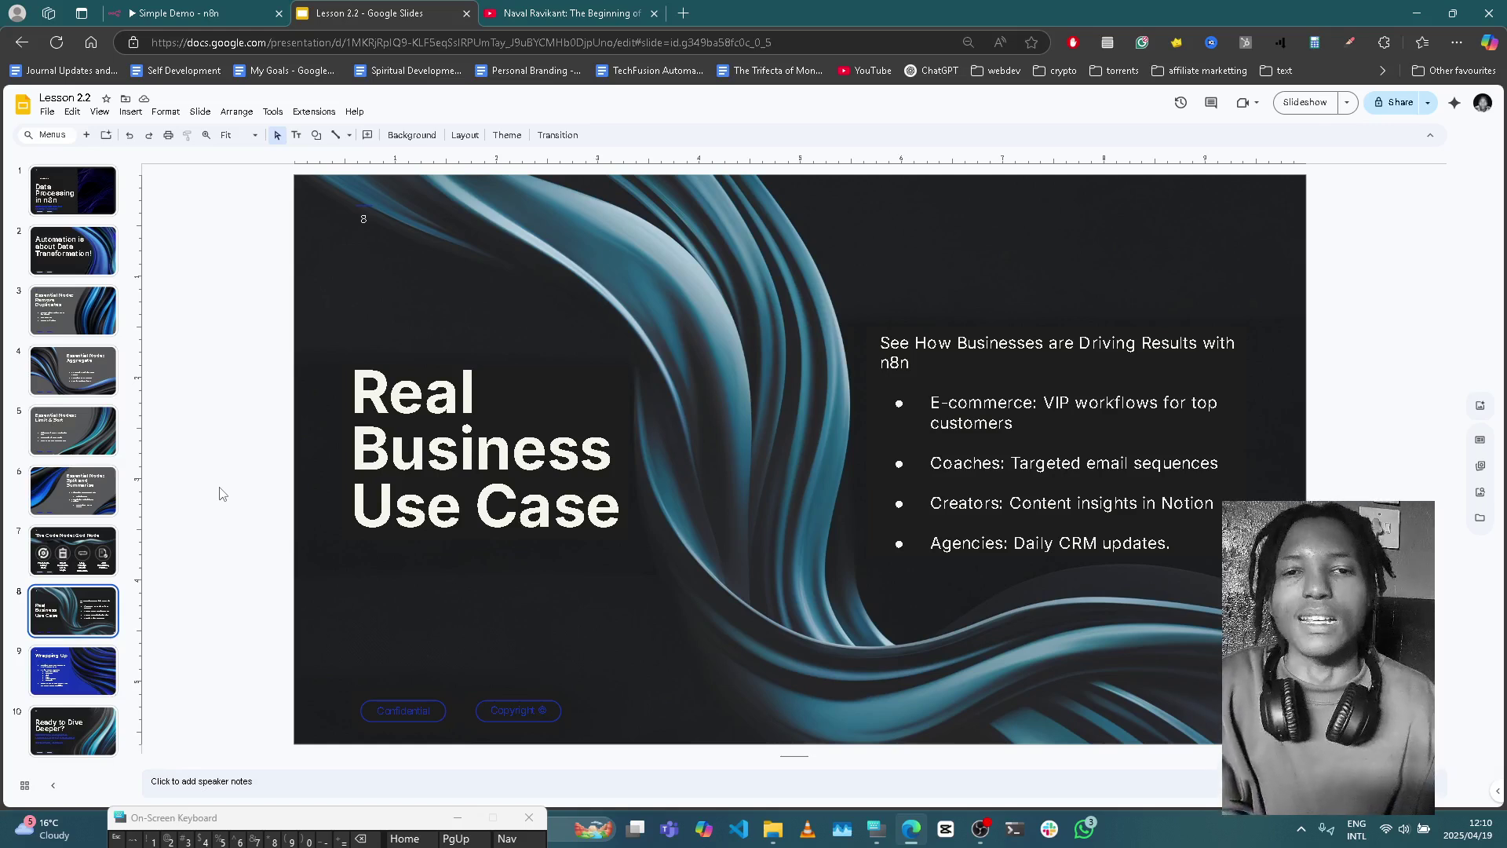
{"action": "key", "text": "Down"}
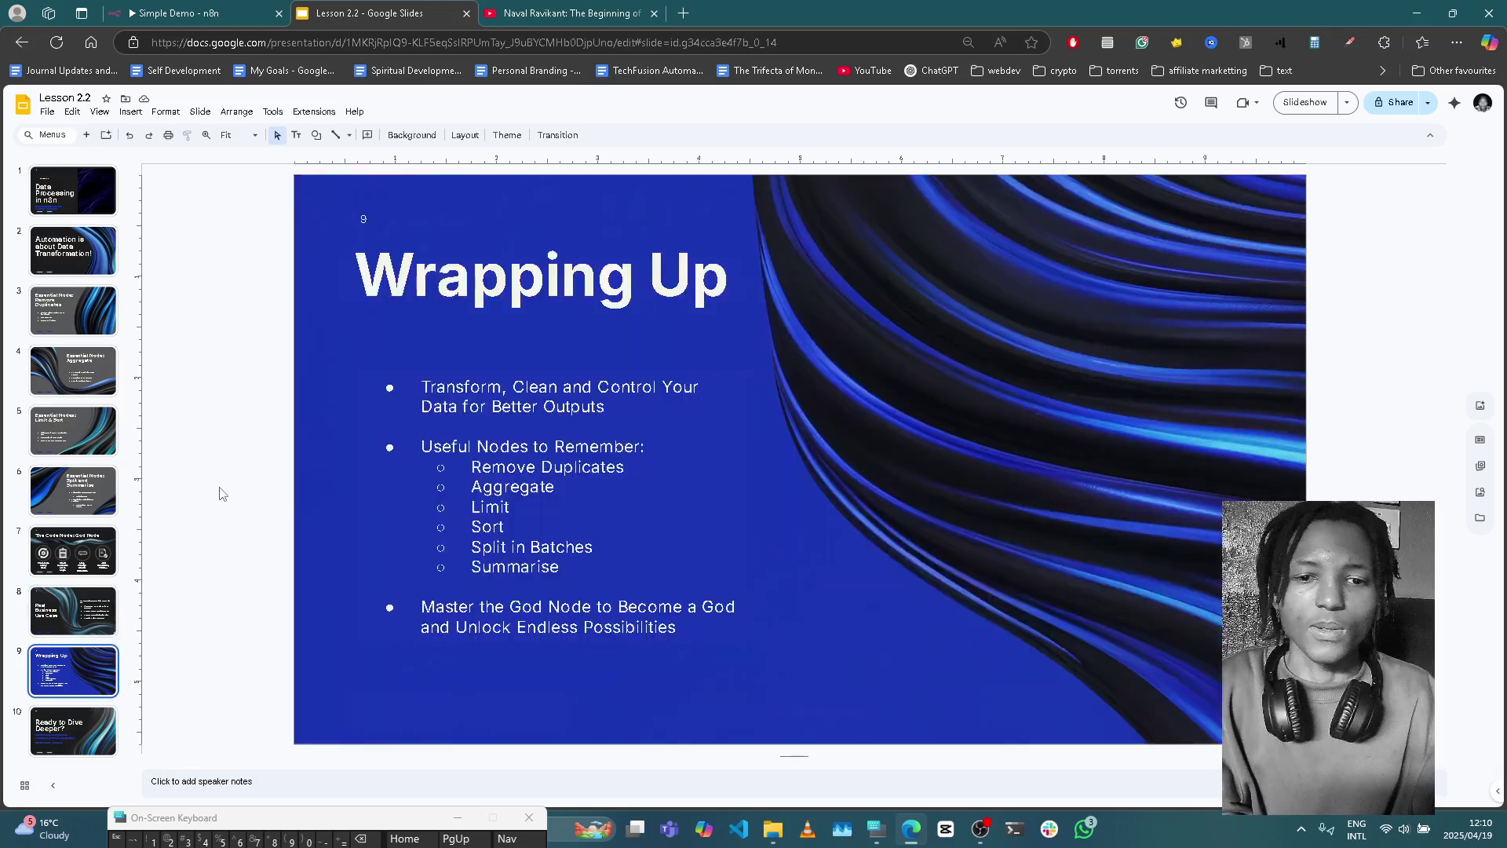